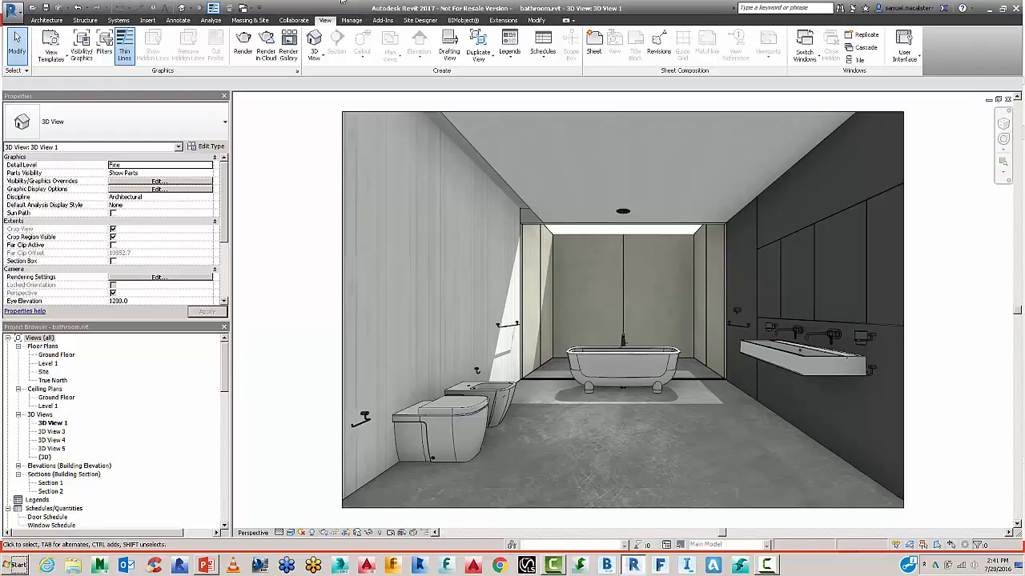
Open the Rendering settings for the bathroom view and set quality to Medium.
left_click(48, 21)
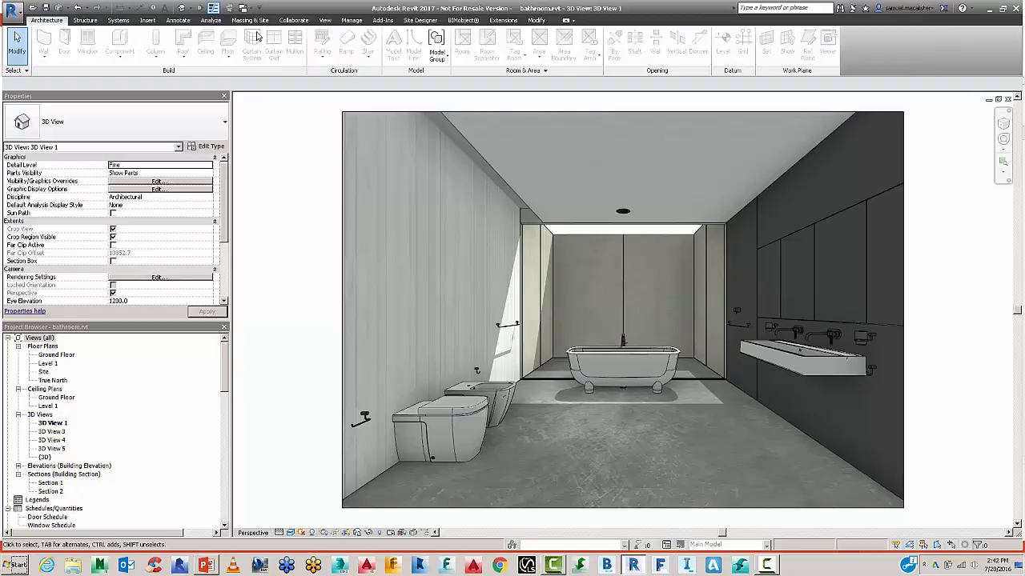
left_click(325, 20)
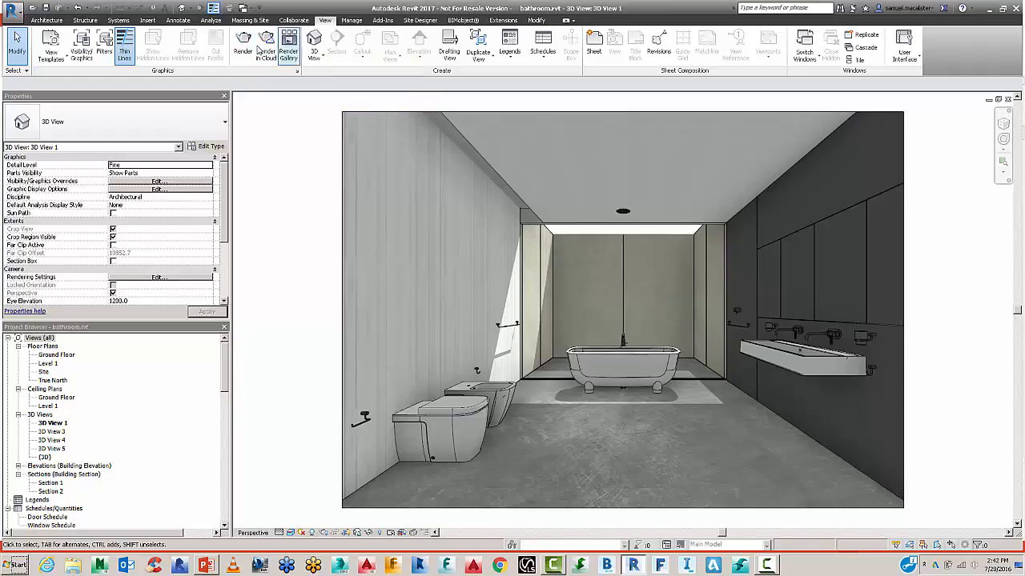
left_click(243, 46)
left_click_drag(160, 67, 214, 90)
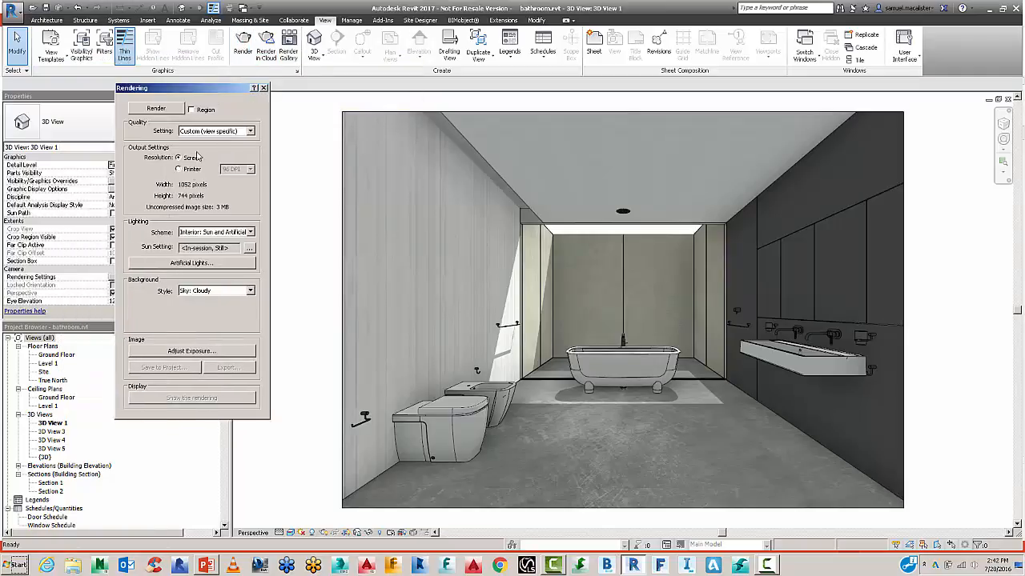
left_click_drag(213, 91, 276, 88)
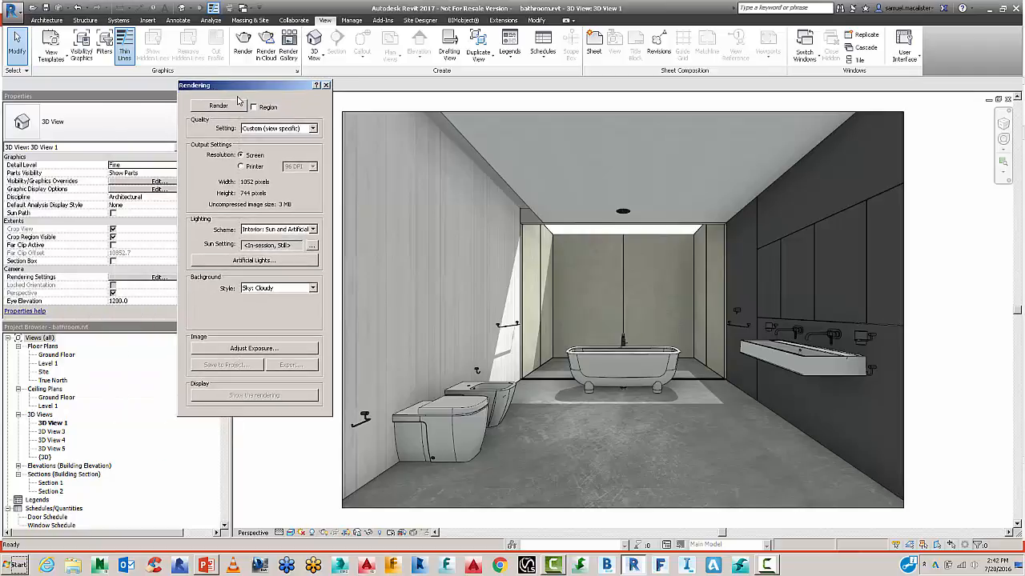
left_click(276, 130)
left_click(286, 126)
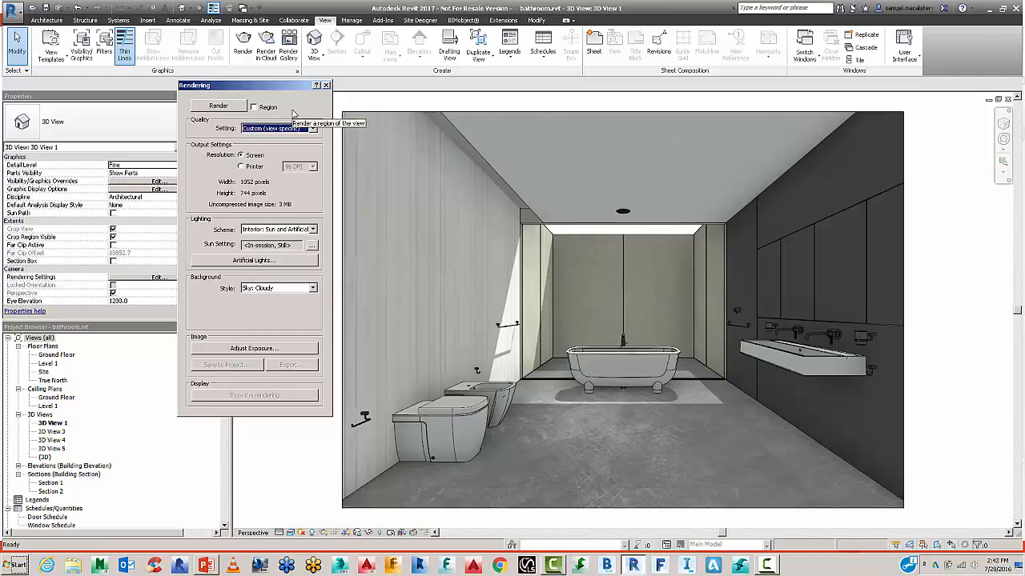
left_click(282, 129)
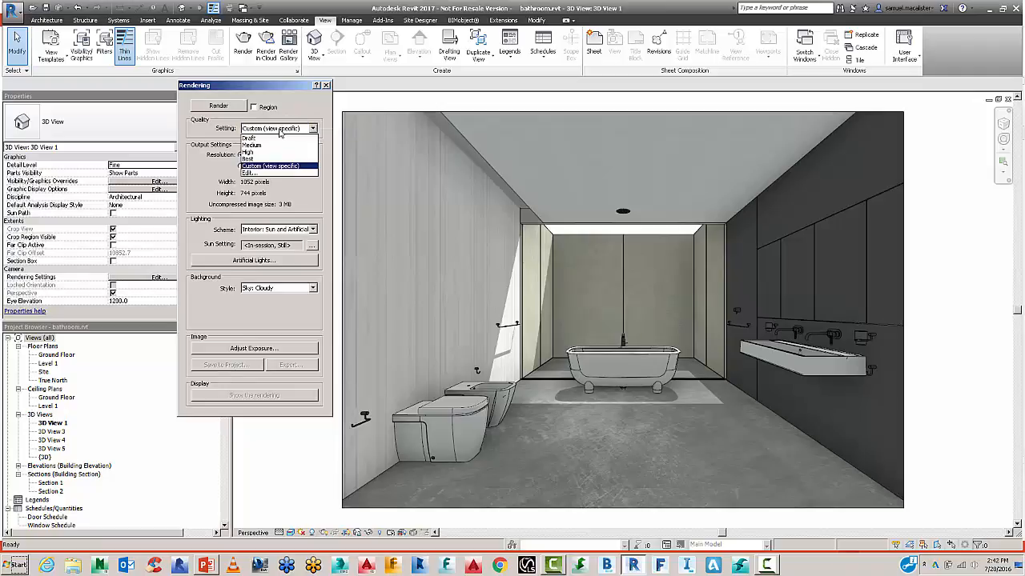
left_click(265, 152)
Choose Interior: Sun only lighting and a Sky: No Clouds background, then start rendering.
left_click_drag(288, 86, 163, 85)
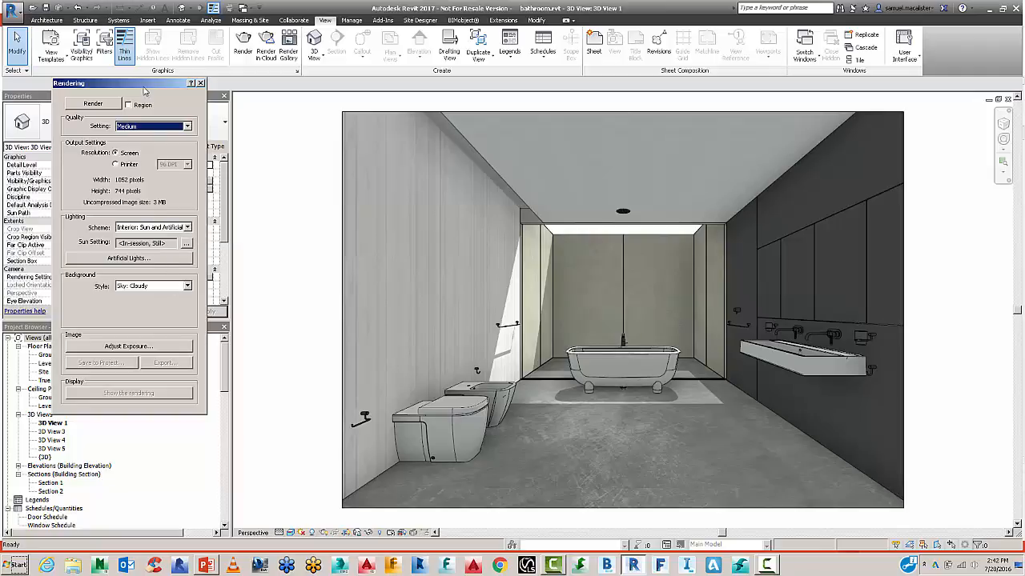
left_click_drag(144, 91, 207, 95)
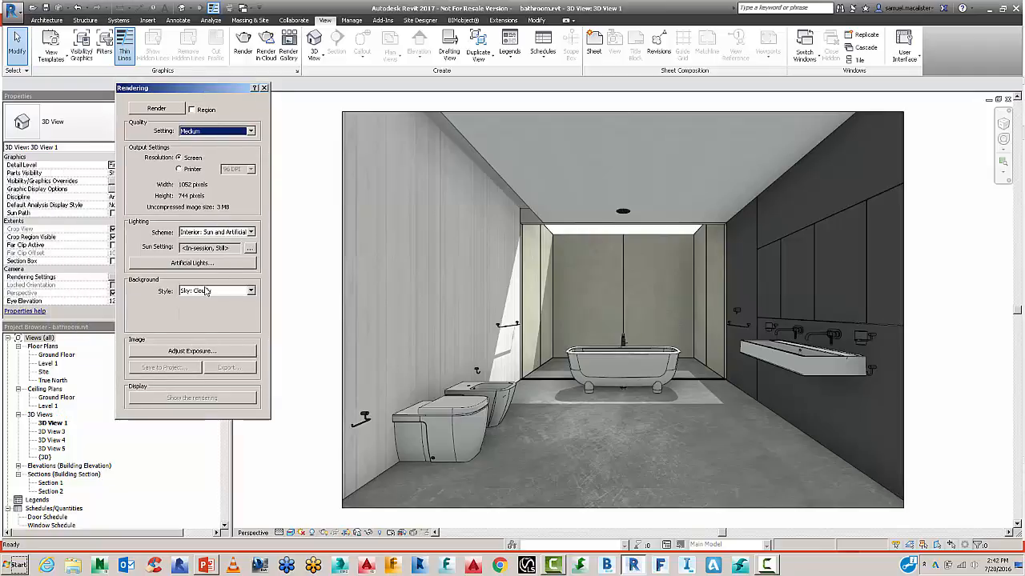
left_click(215, 232)
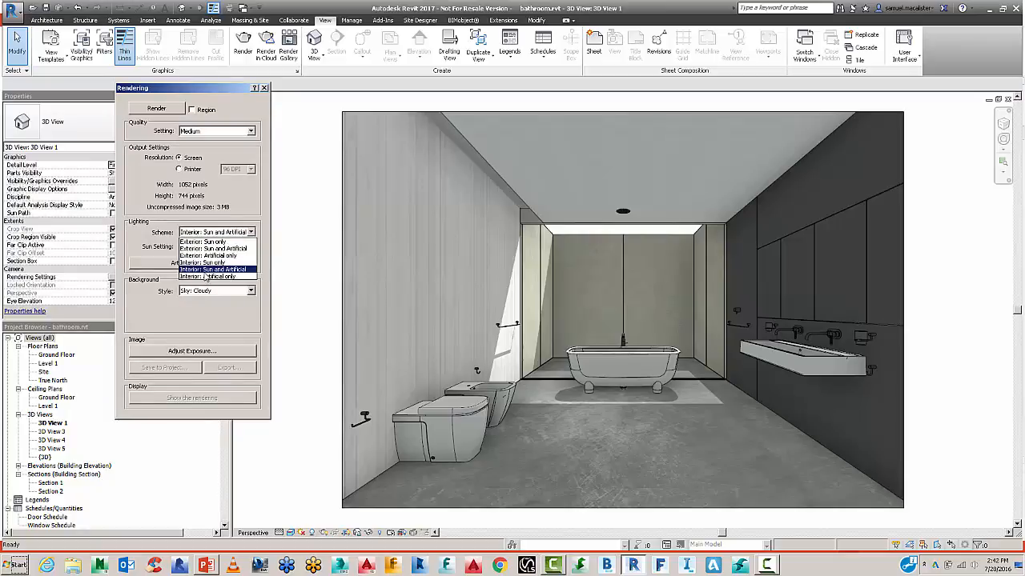
left_click(207, 263)
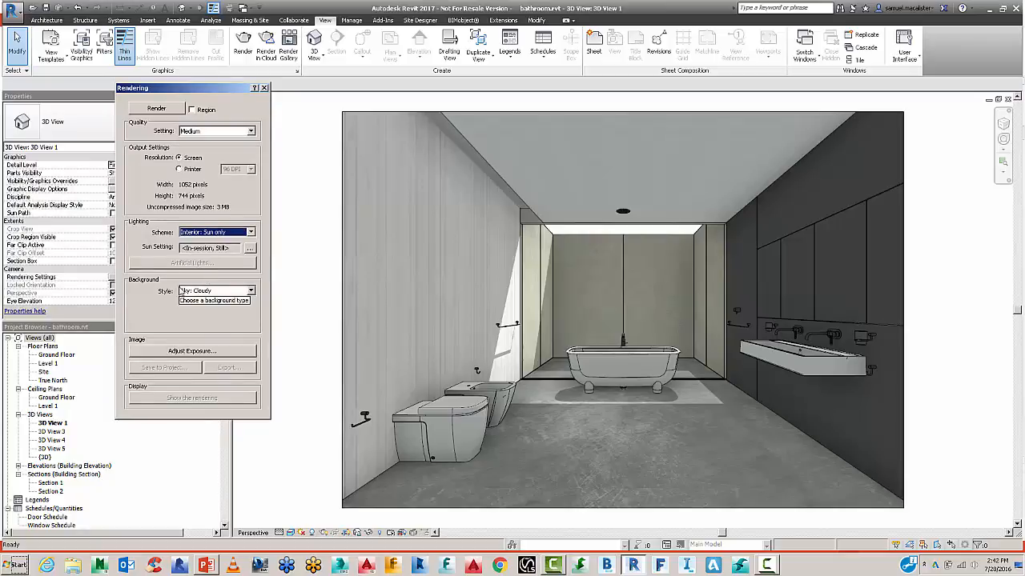
left_click(204, 292)
left_click(205, 301)
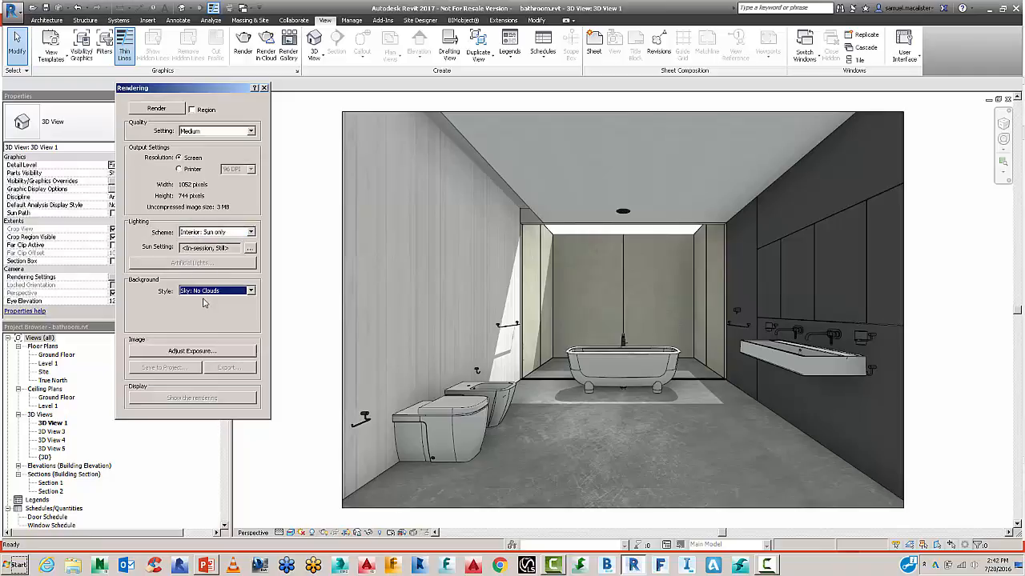
left_click(157, 108)
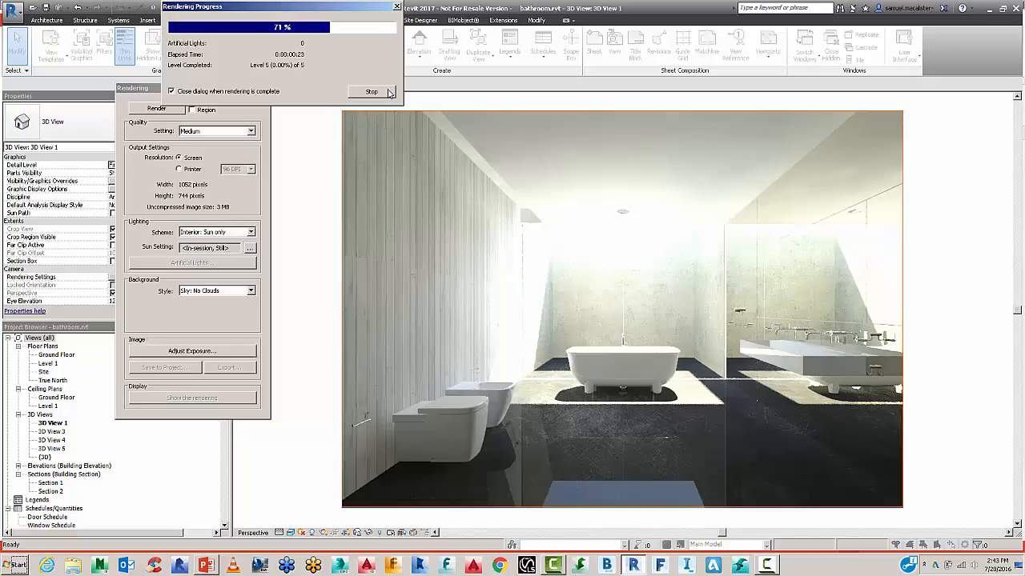
Stop the 3D View 1 render early, confirm the stop, and bring up Exposure Control.
left_click(389, 92)
left_click(539, 288)
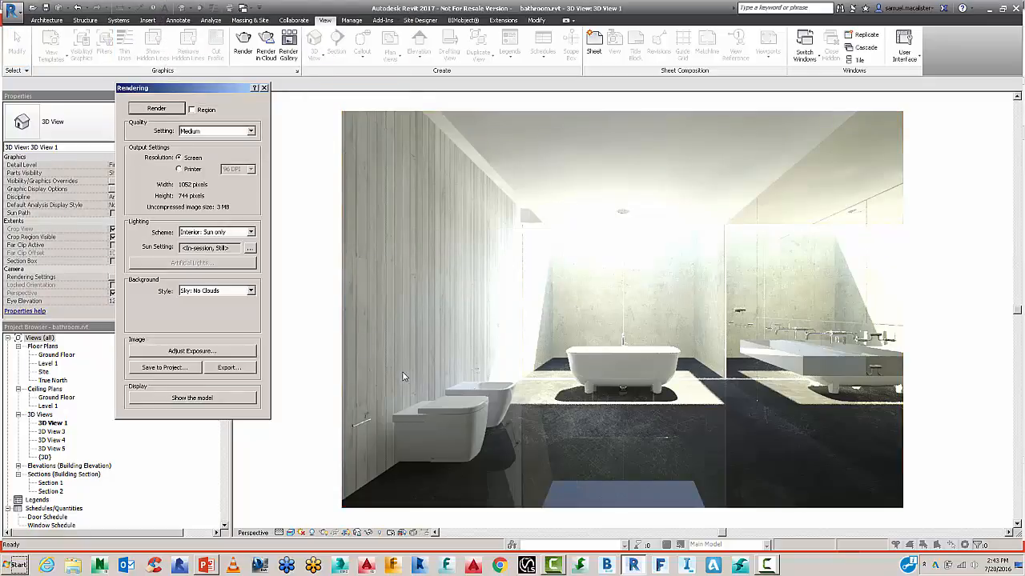
left_click(191, 350)
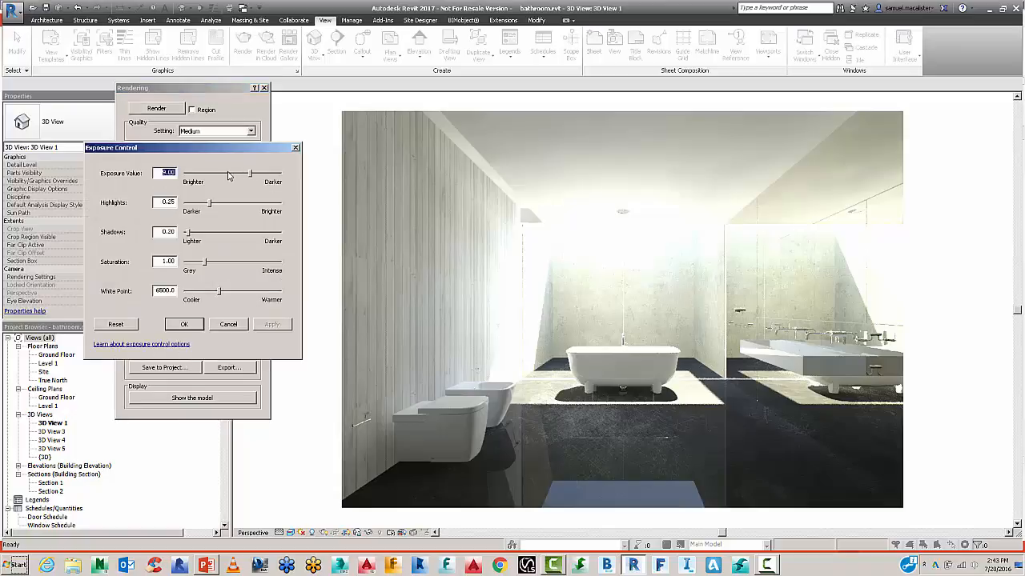
Set the rendered image's exposure value to 11, apply it and accept.
type("11")
left_click(161, 261)
left_click(272, 324)
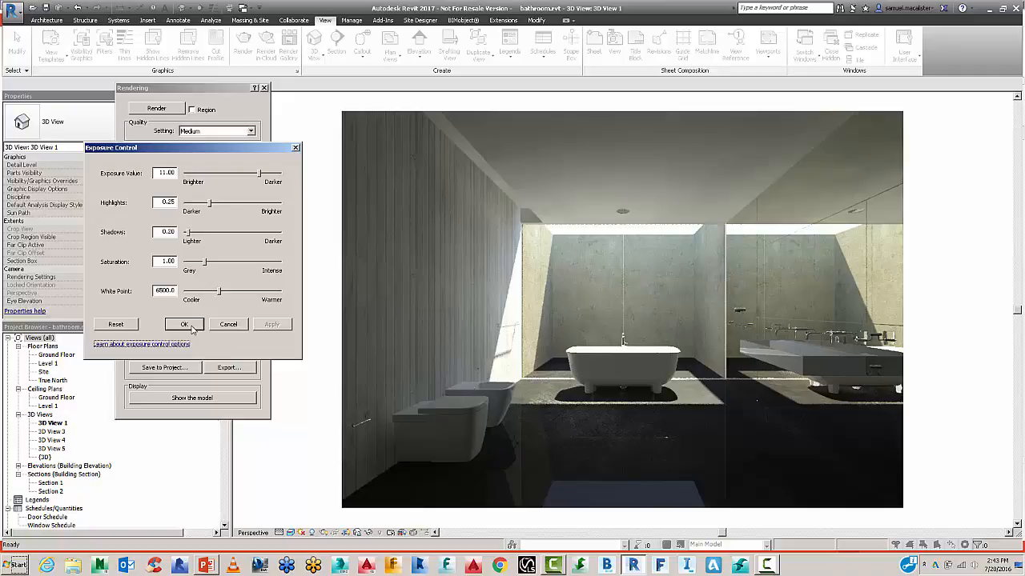
left_click(190, 327)
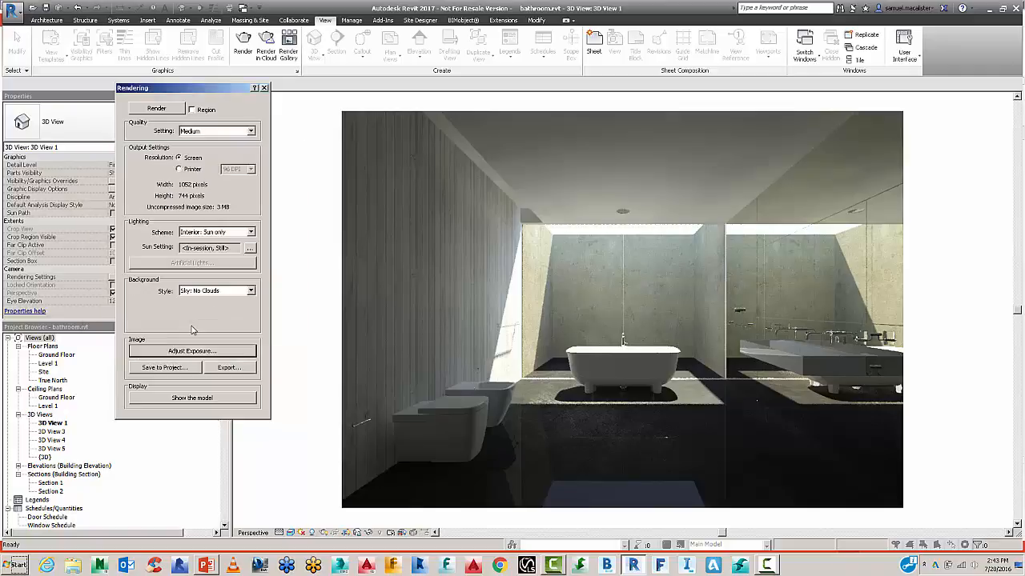
Switch lighting to Interior: Sun and Artificial and re-render, stopping the render early.
left_click(248, 232)
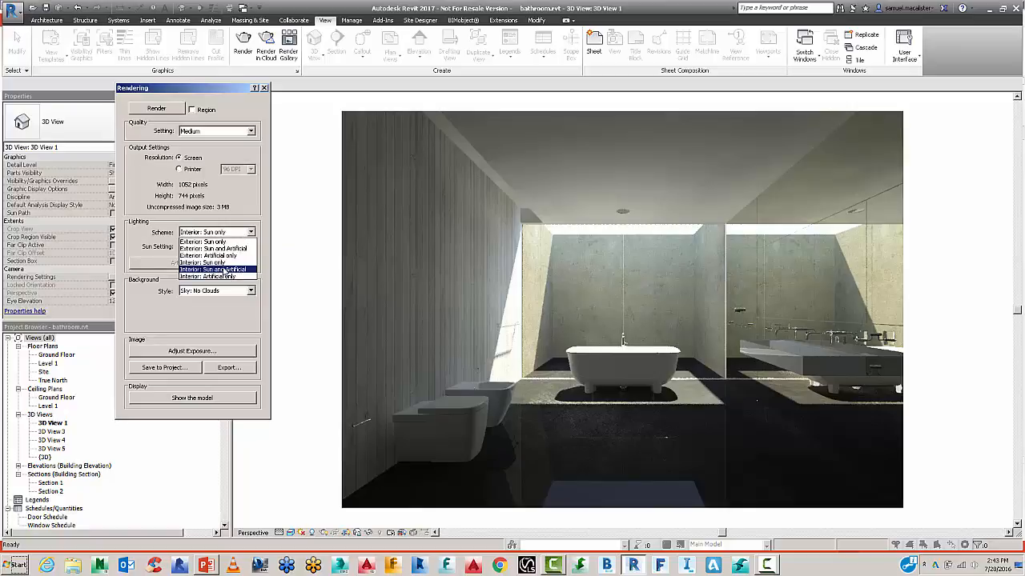
left_click(225, 269)
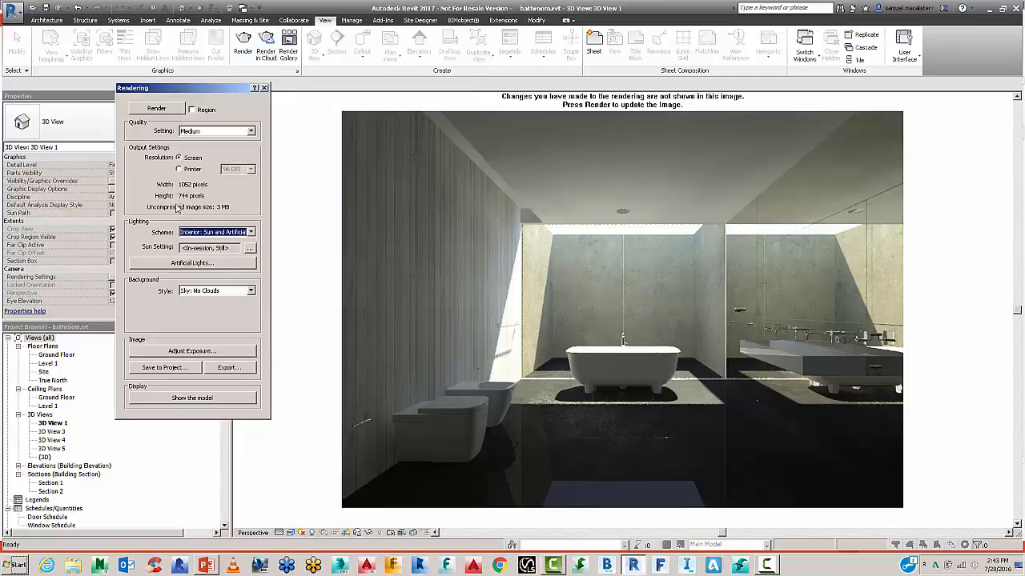
left_click(160, 108)
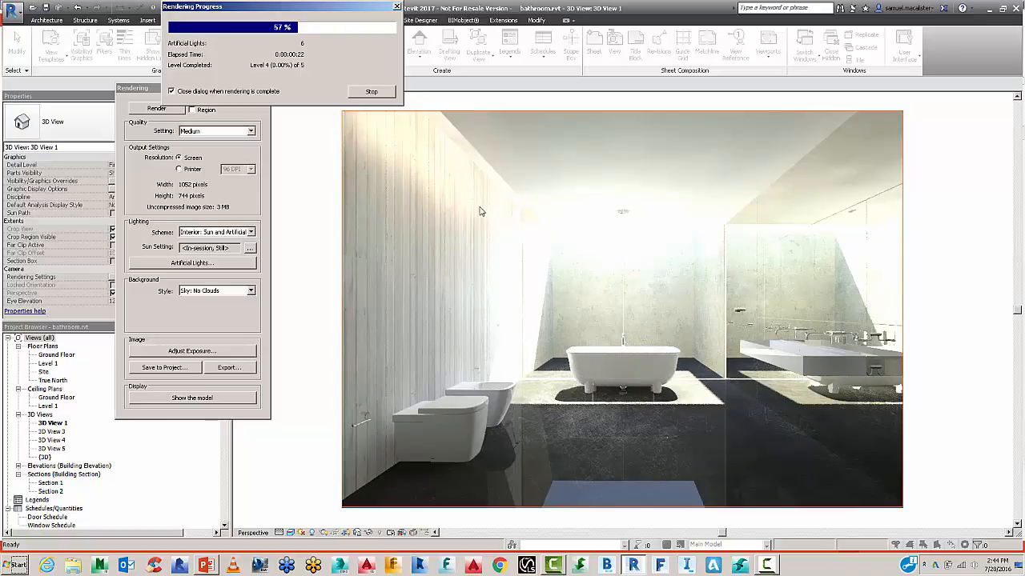
left_click(383, 94)
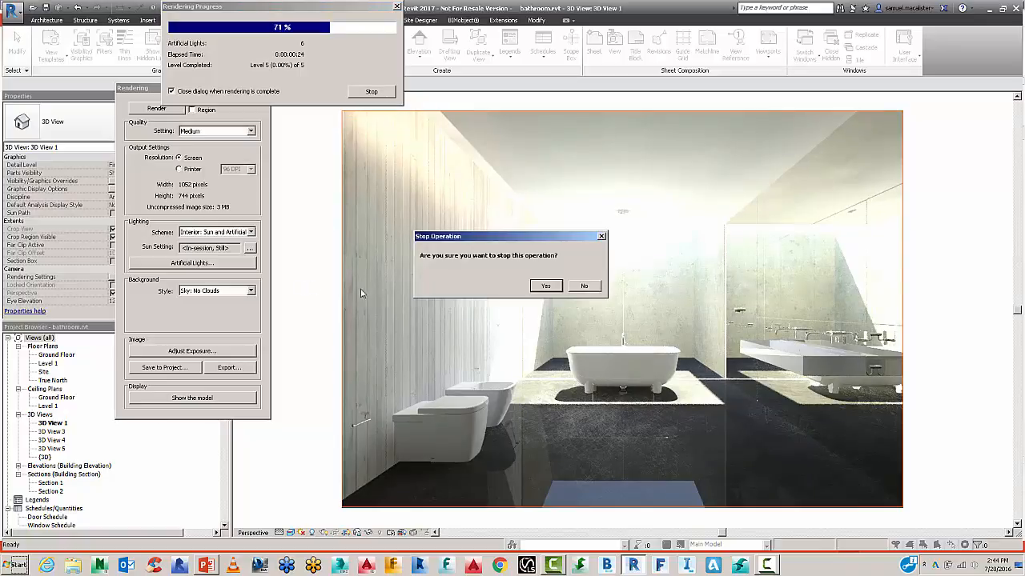
left_click(545, 287)
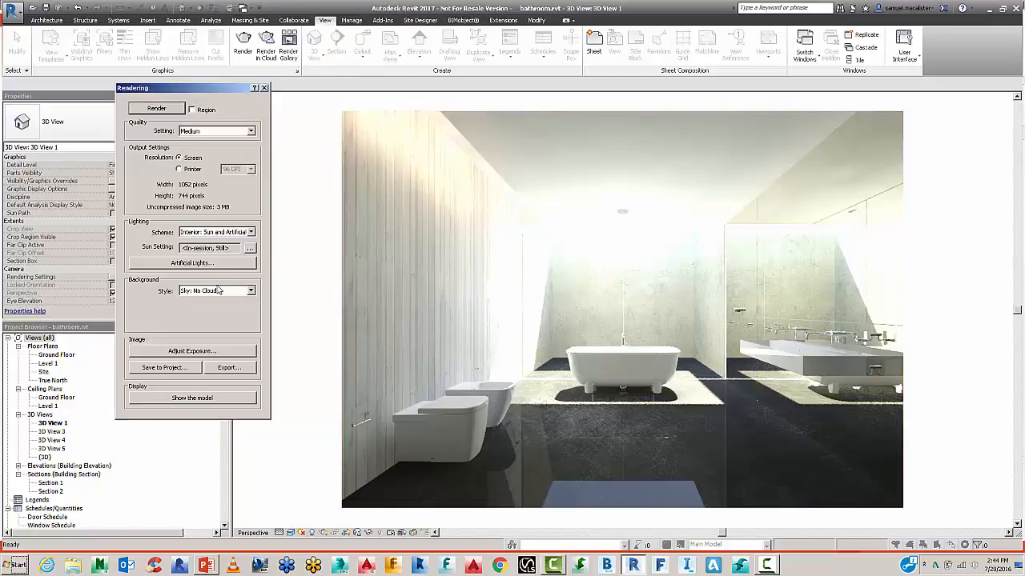
Try an exposure value of 10.5 on the re-rendered bathroom image.
left_click(205, 351)
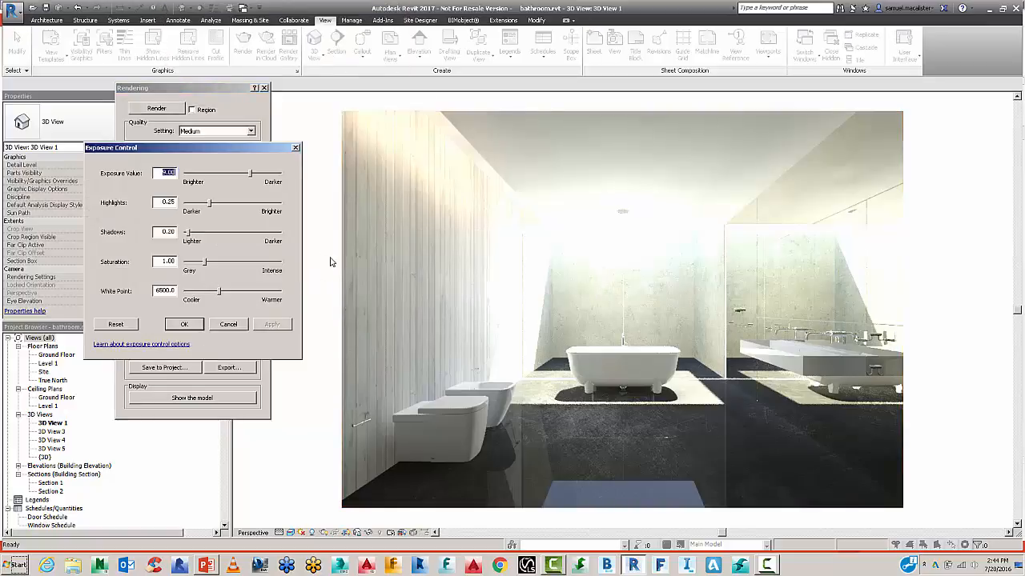
type("10.5")
key("Tab")
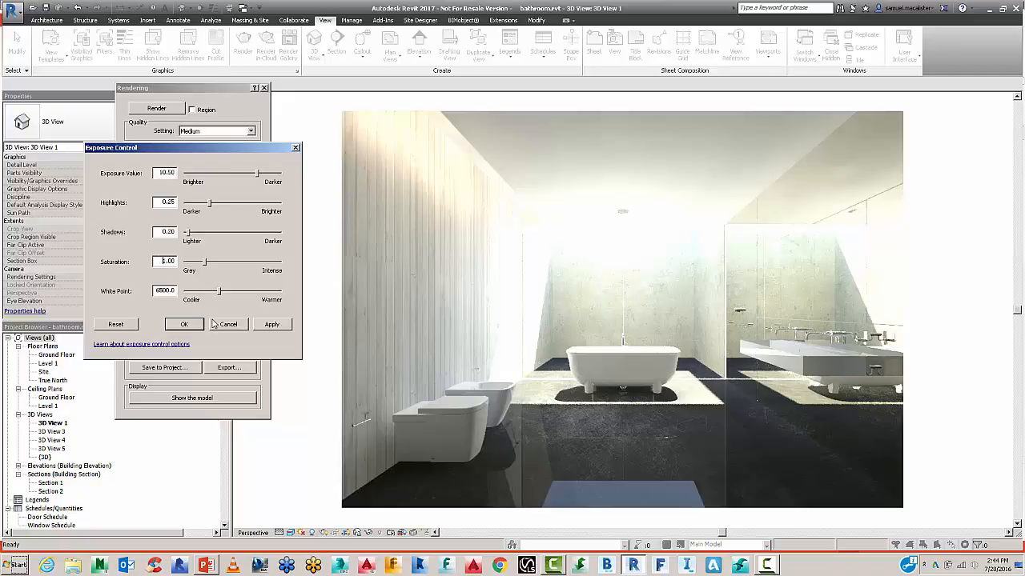
left_click(273, 325)
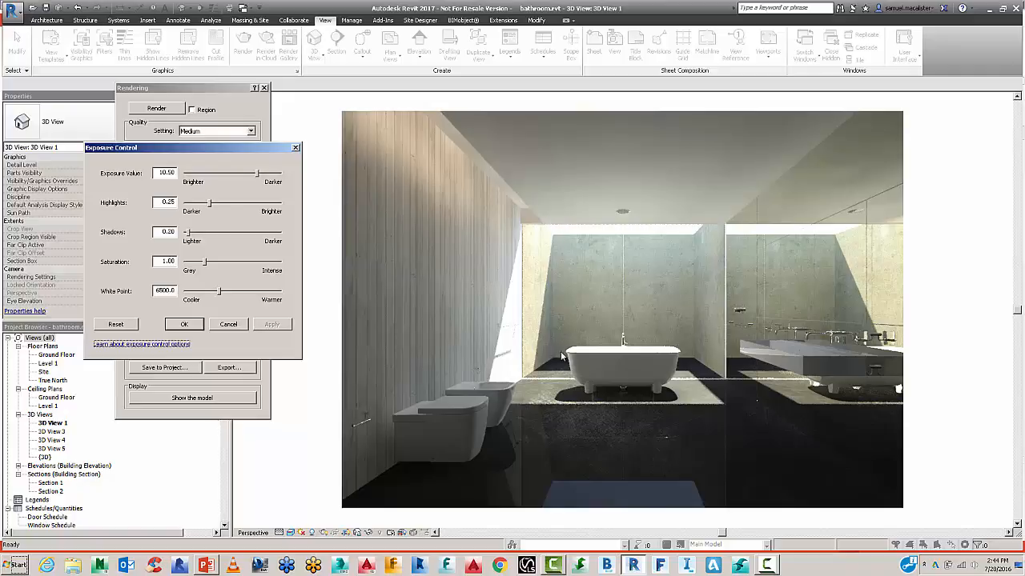
Set highlights to 0.35 and shadows to 0.10 and apply them.
left_click_drag(163, 202, 244, 202)
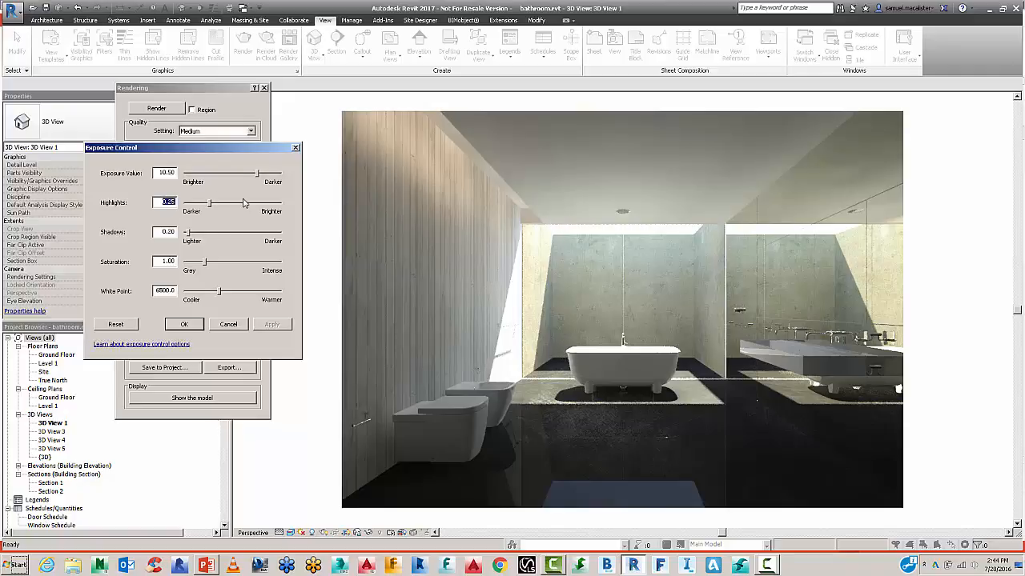
key("BackSpace")
left_click(269, 324)
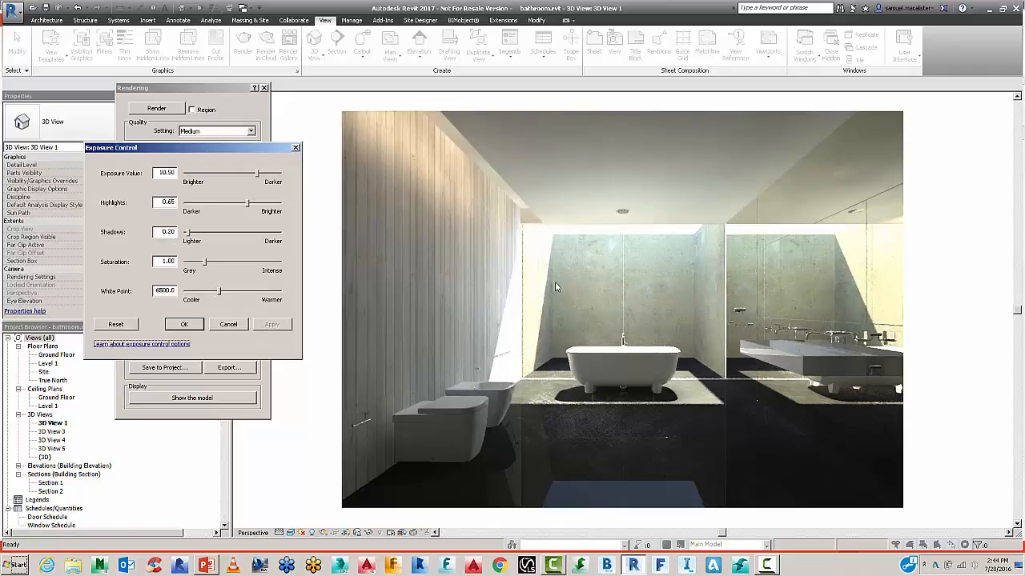
double_click(156, 202)
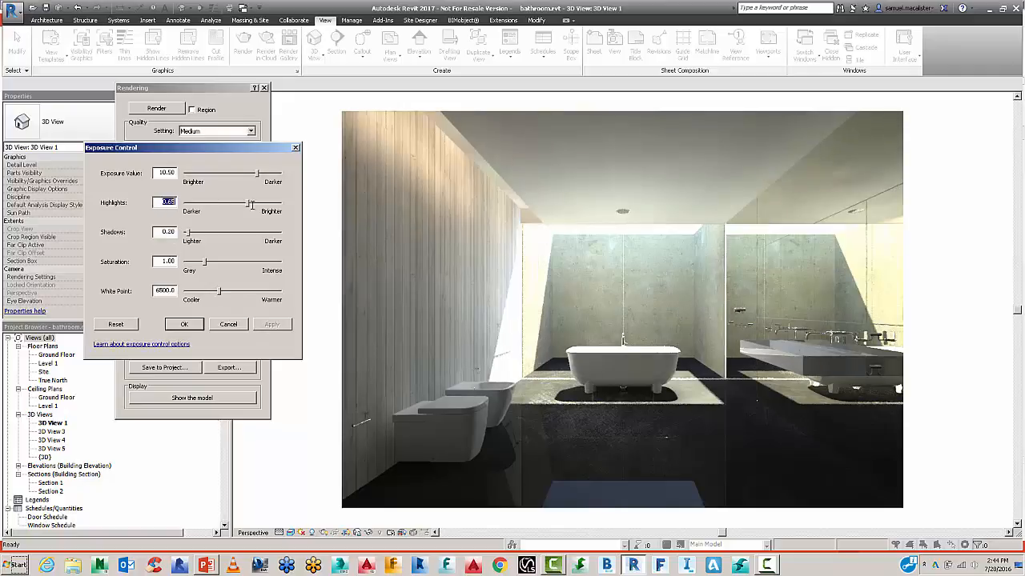
type(".35")
left_click(159, 233)
left_click_drag(194, 230, 216, 234)
type(".1")
left_click(271, 325)
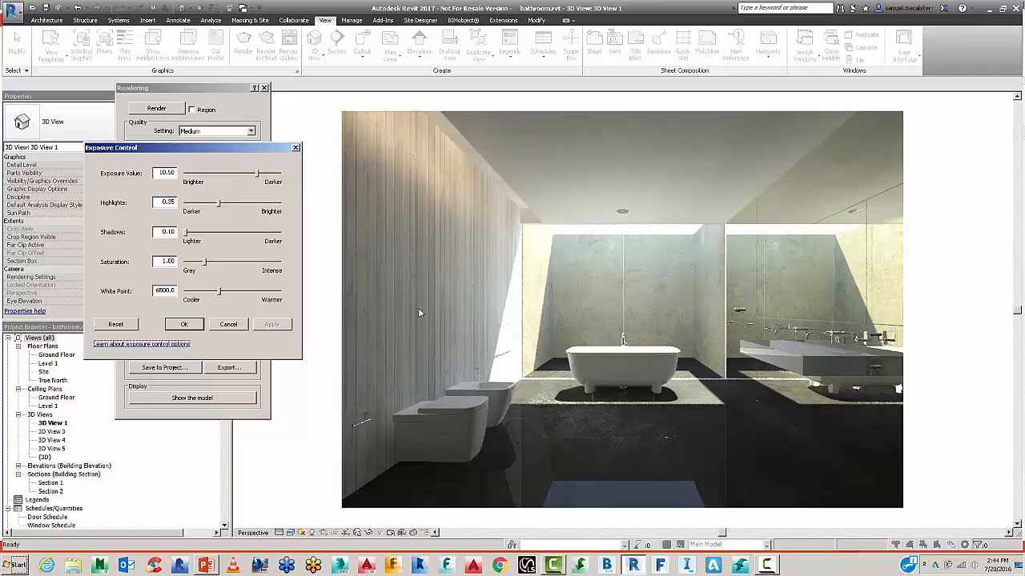
Apply a white point of 5500 to the render.
left_click_drag(156, 292, 276, 290)
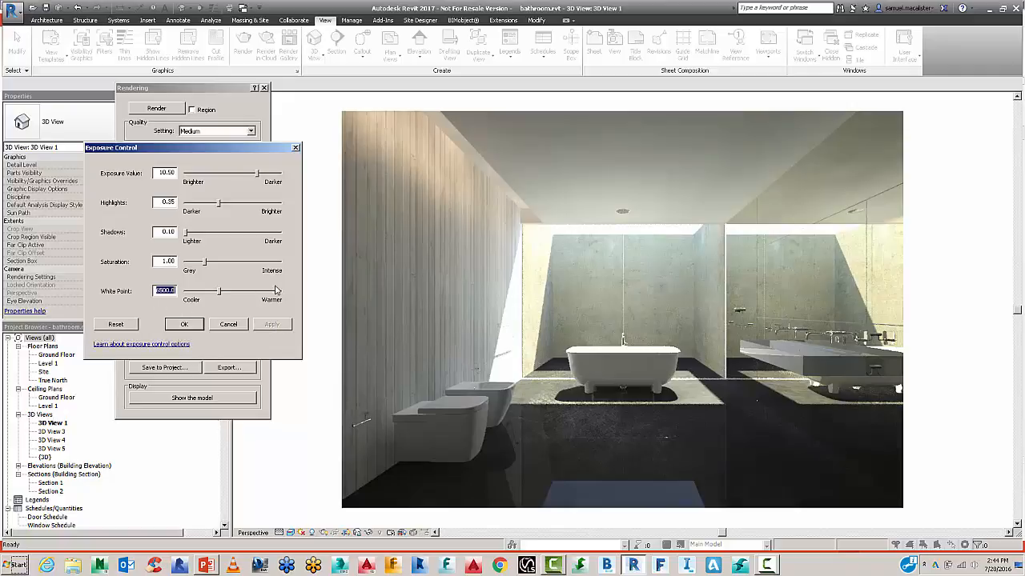
key("BackSpace")
key("Tab")
left_click(267, 323)
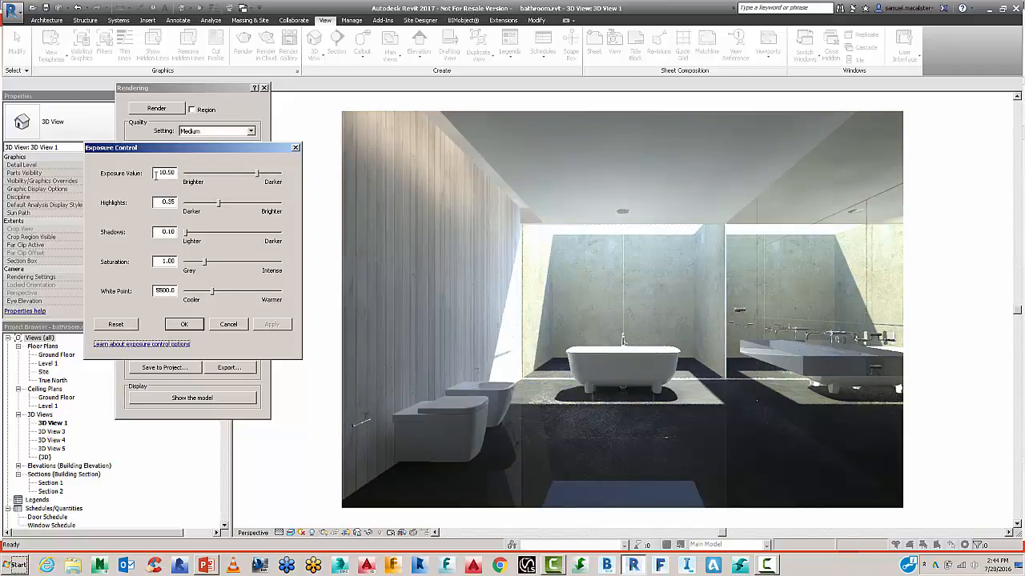
Lower the exposure value to 10, accept the settings, and move the Rendering dialog aside.
left_click_drag(156, 173, 205, 172)
type("10")
left_click(164, 202)
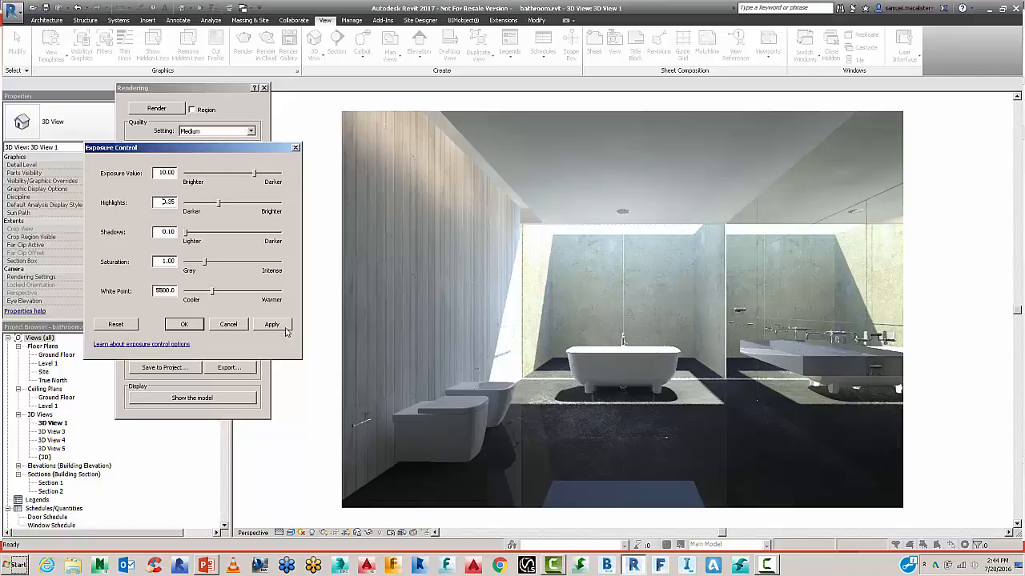
left_click(283, 326)
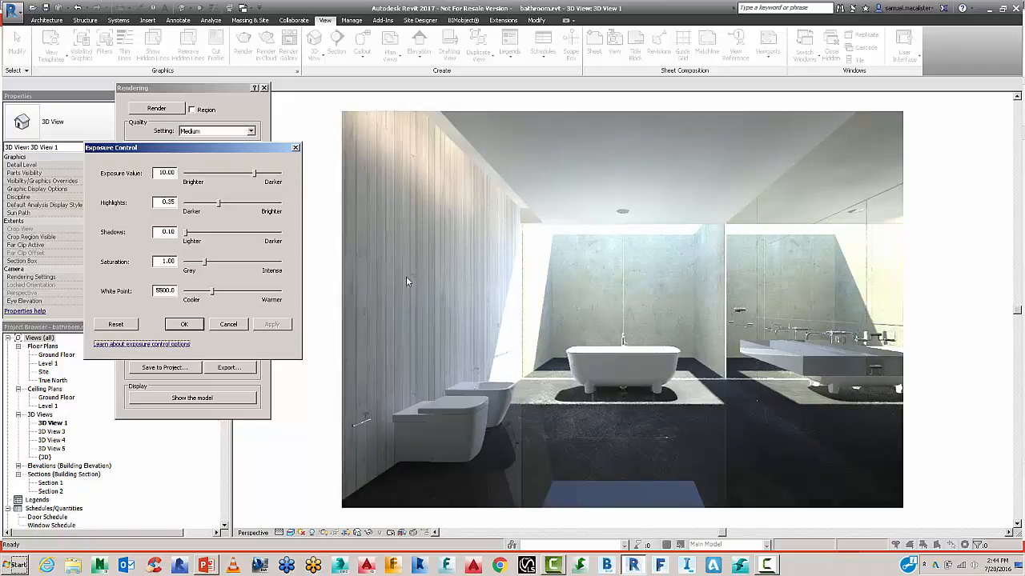
left_click(184, 324)
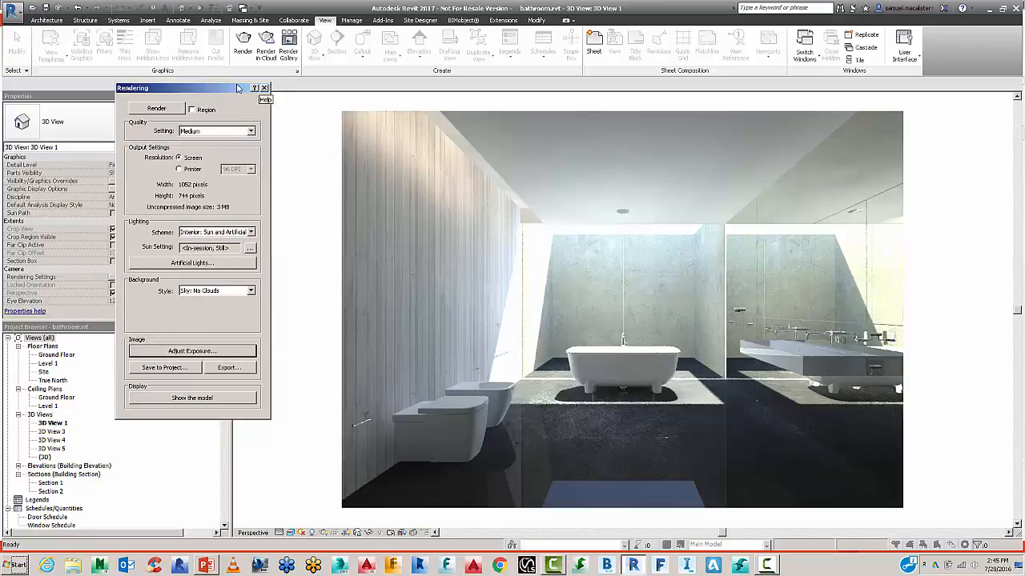
left_click_drag(238, 88, 195, 86)
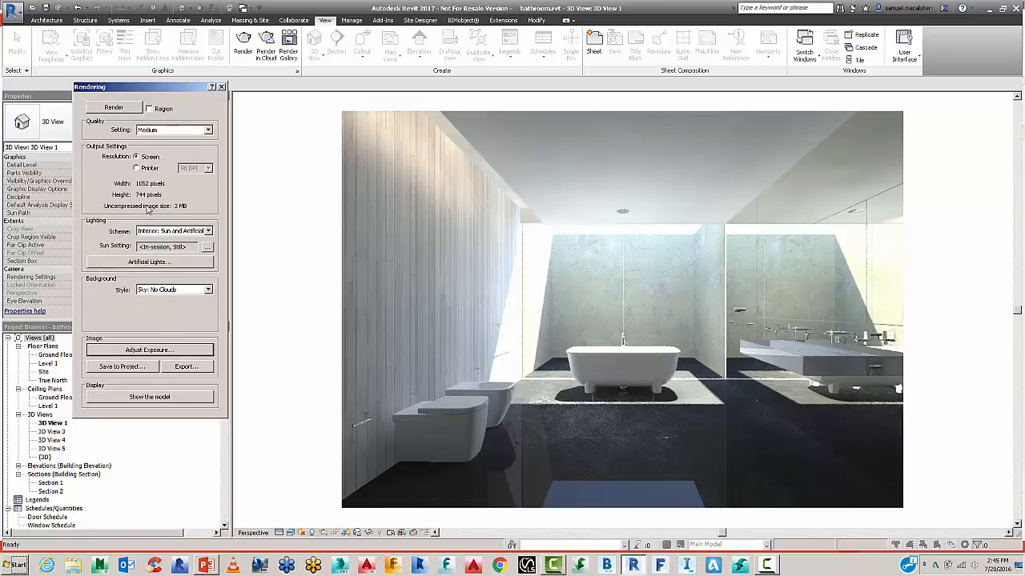
Close Rendering, open Render in Cloud, and turn on the email-when-complete option.
left_click(221, 87)
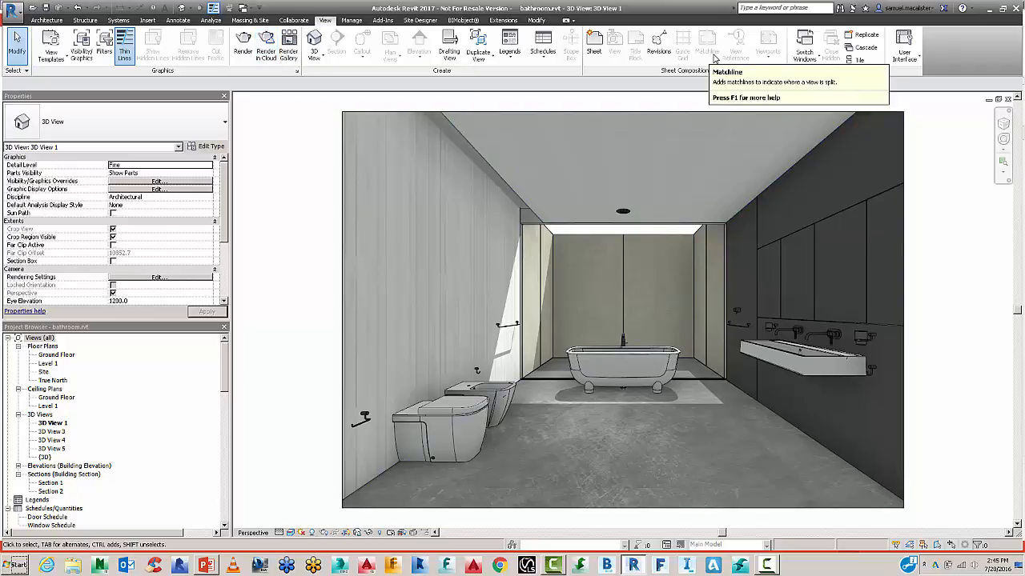
left_click(889, 13)
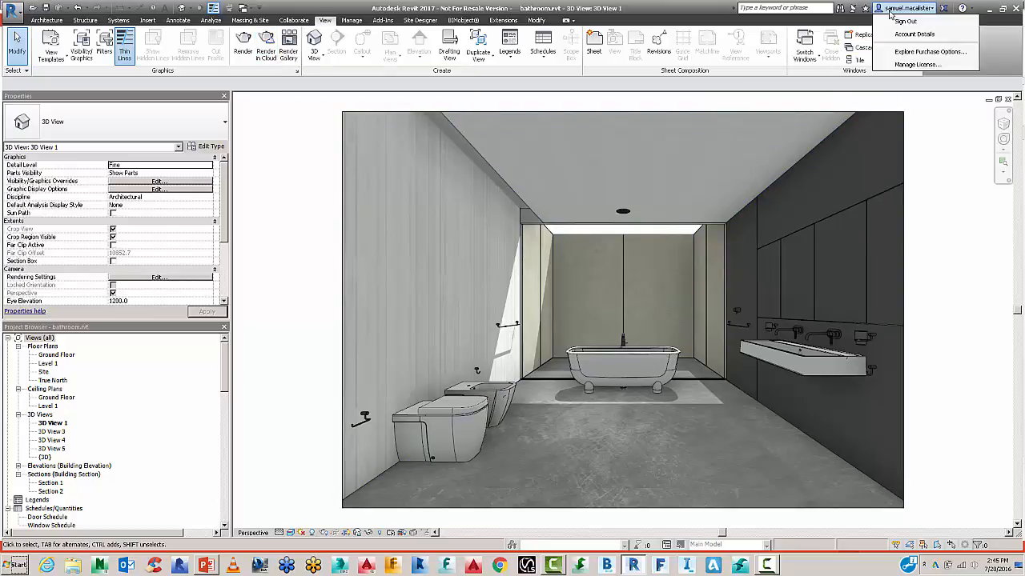
left_click(267, 46)
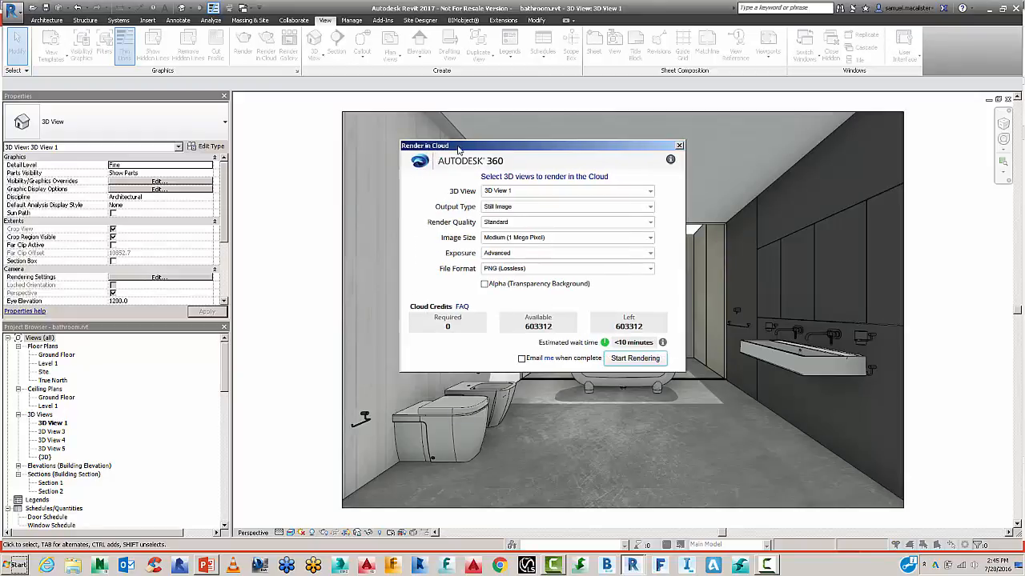
left_click_drag(430, 163, 457, 146)
left_click(521, 359)
mouse_move(548, 359)
Try Final quality with Large, then Maximum (16 Mega Pixel) image size.
left_click(553, 194)
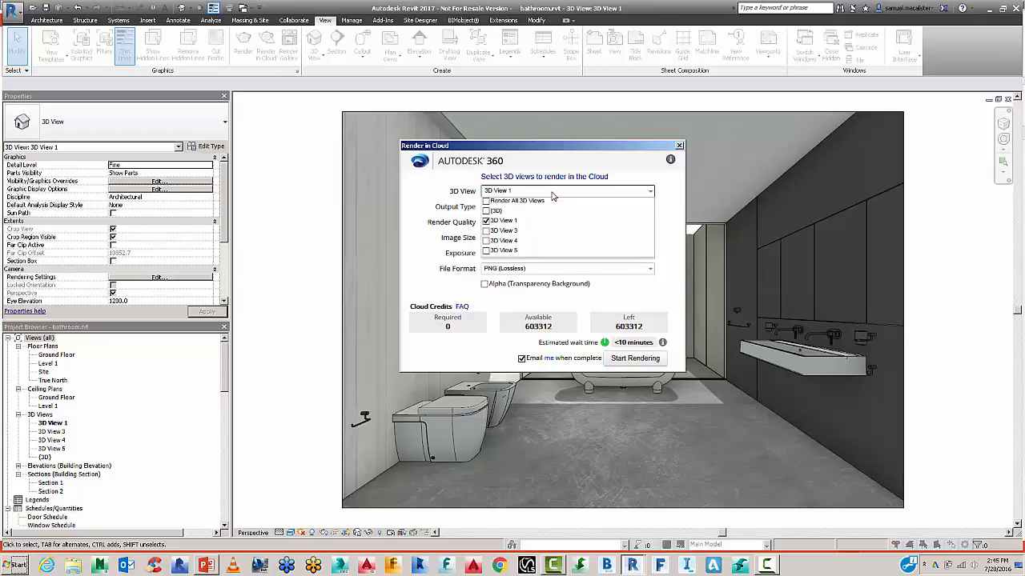
left_click(552, 195)
left_click(552, 208)
left_click(552, 210)
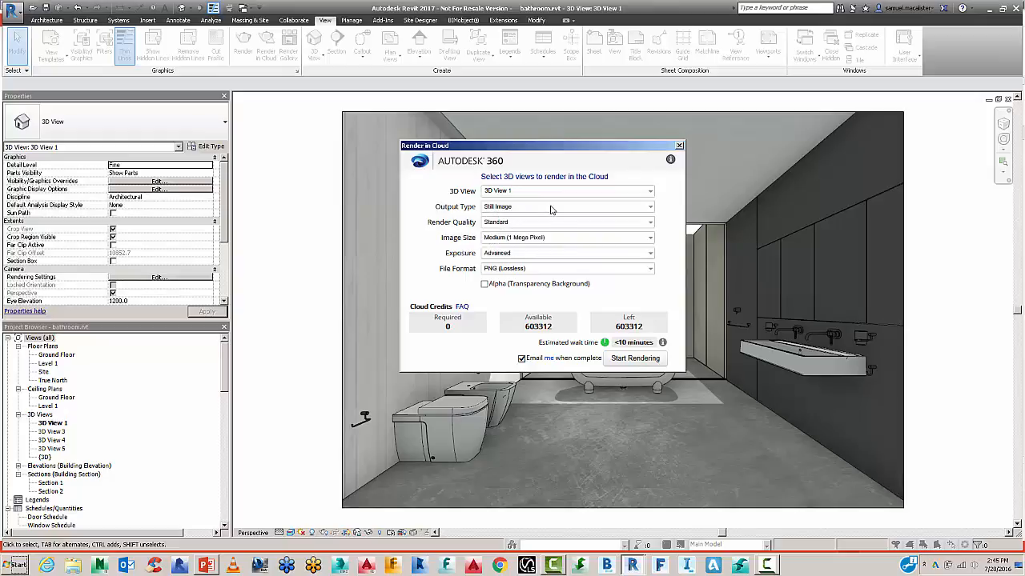
left_click(532, 222)
left_click(507, 244)
left_click(512, 238)
left_click(517, 268)
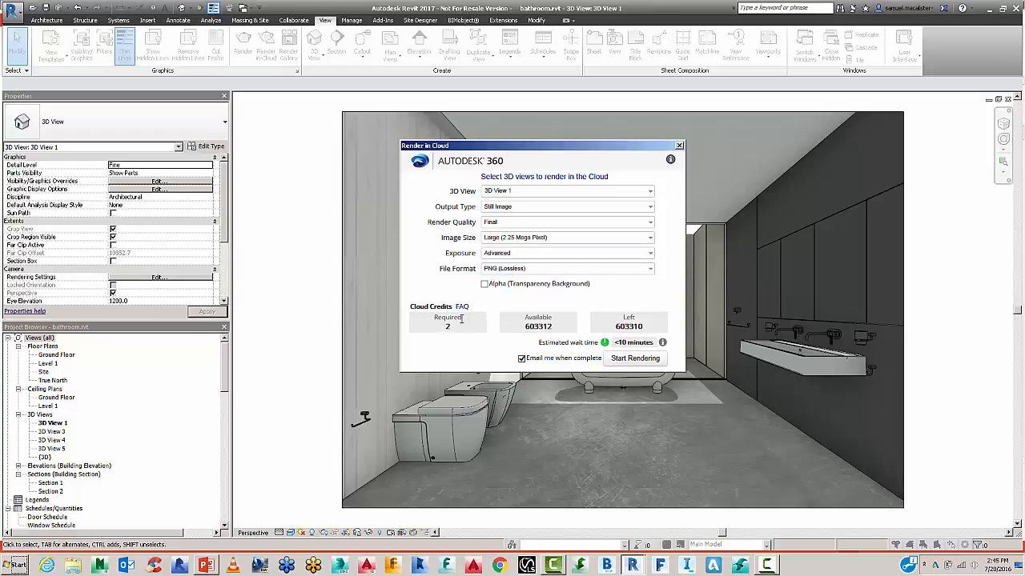
left_click(524, 237)
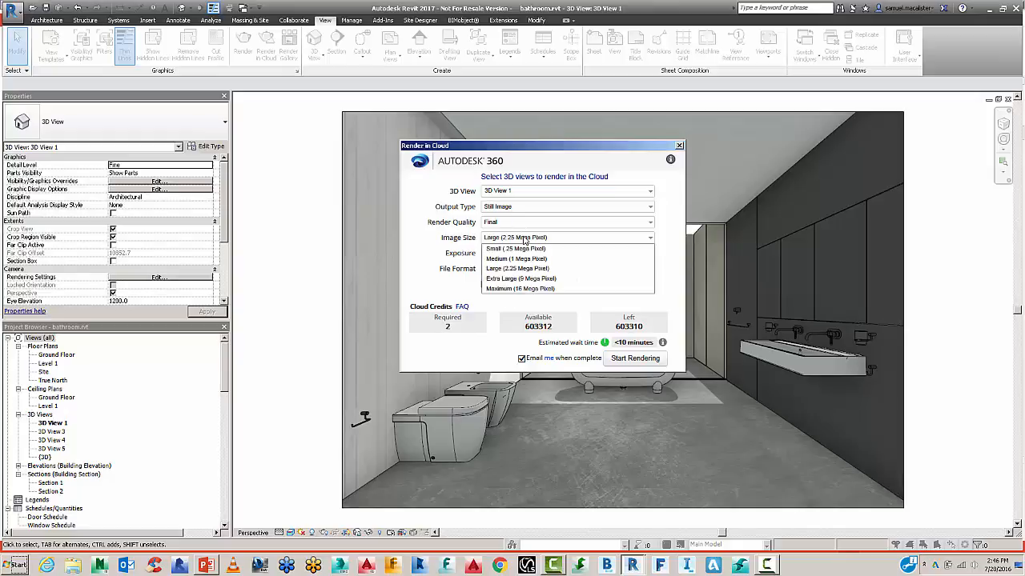
left_click(519, 288)
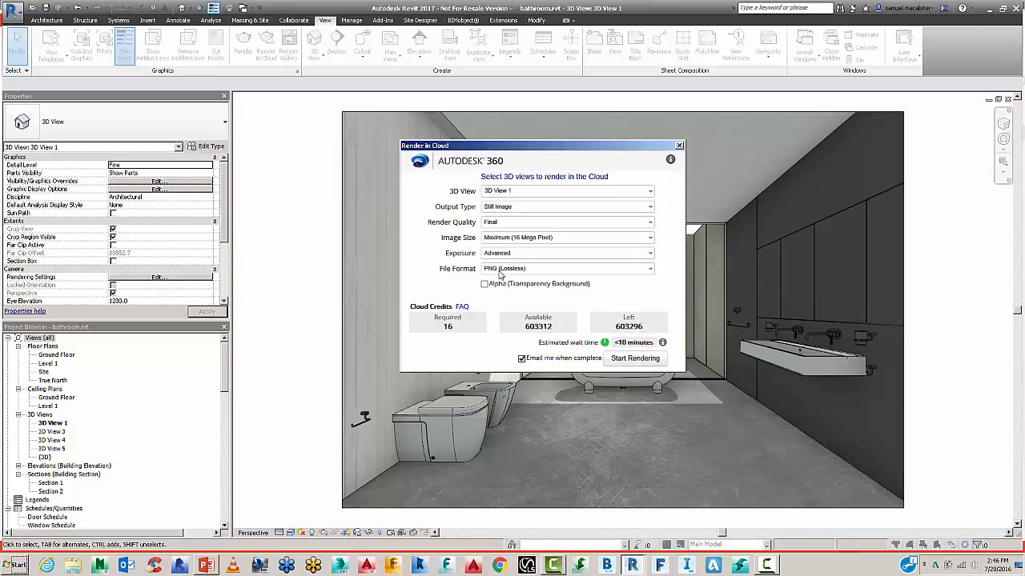
Try a Stereo Panorama output with 2048 px width.
left_click(504, 209)
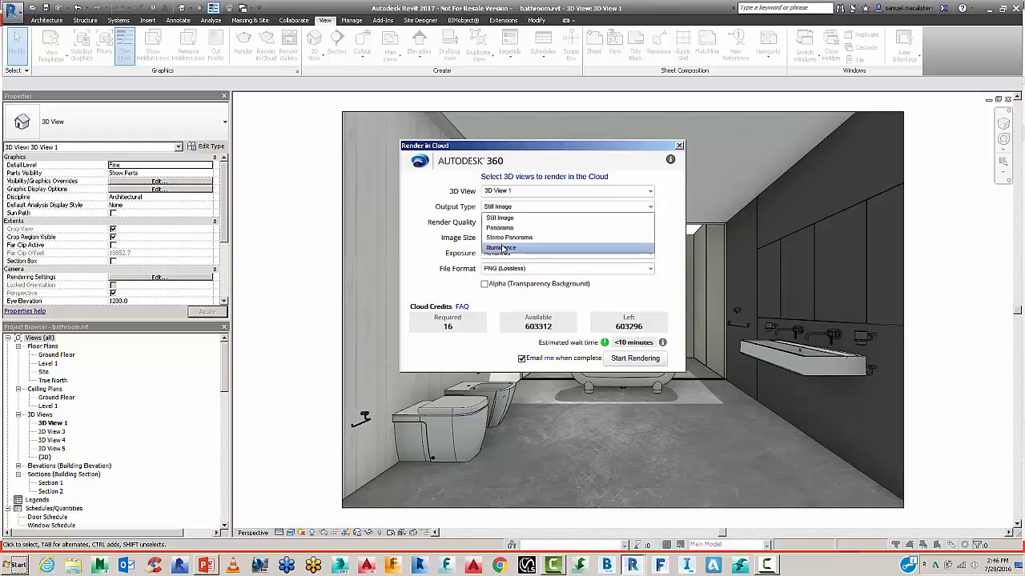
left_click(502, 237)
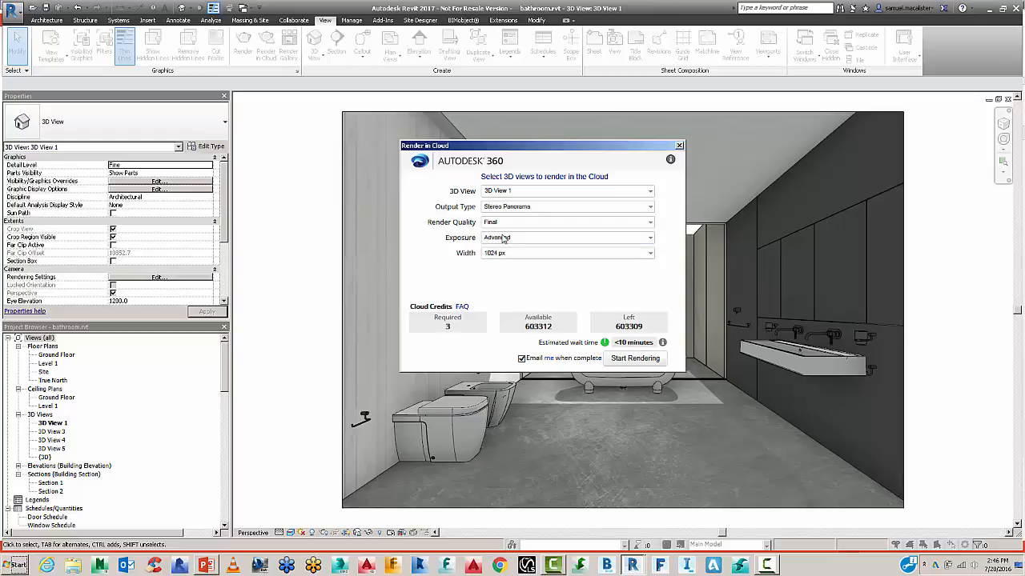
left_click(513, 254)
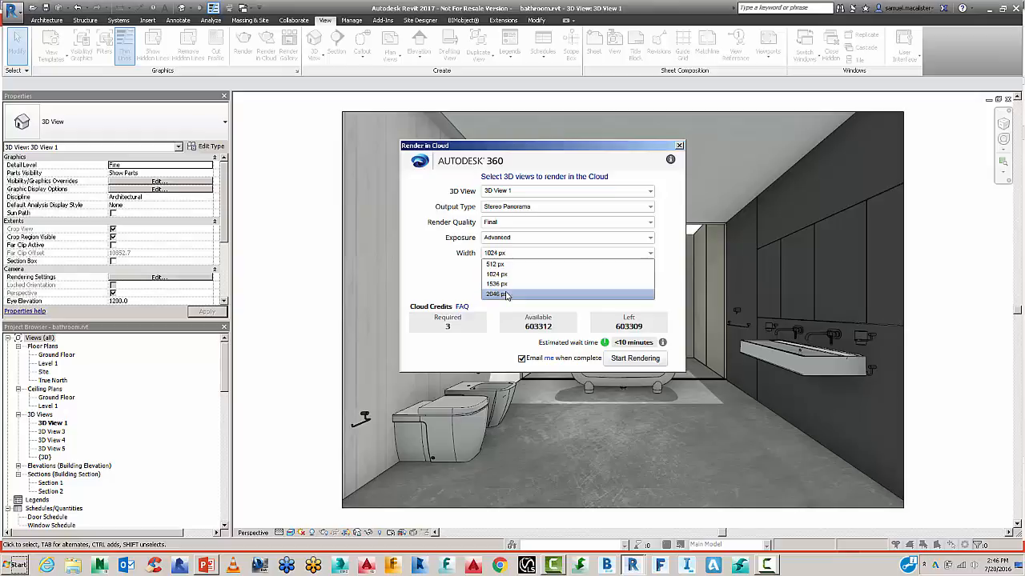
left_click(506, 295)
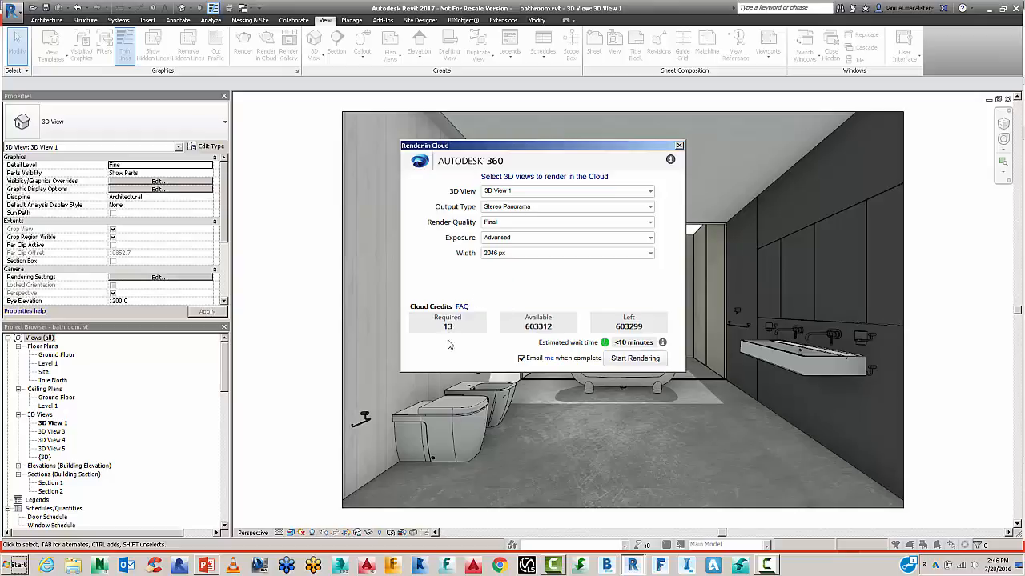
Revert to Still Image output at Standard quality and Small (.25 Mega Pixel) size.
left_click(510, 193)
left_click(511, 193)
left_click(510, 207)
left_click(508, 214)
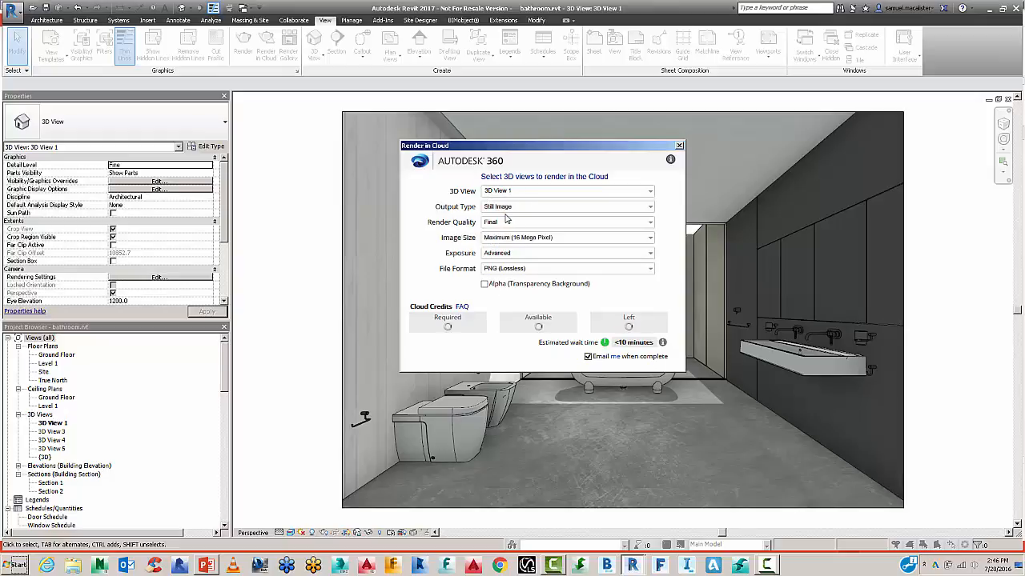
left_click(505, 222)
left_click(499, 233)
left_click(499, 238)
left_click(497, 245)
Keep exposure set to Advanced after briefly trying Native.
left_click(498, 254)
left_click(500, 259)
left_click(499, 254)
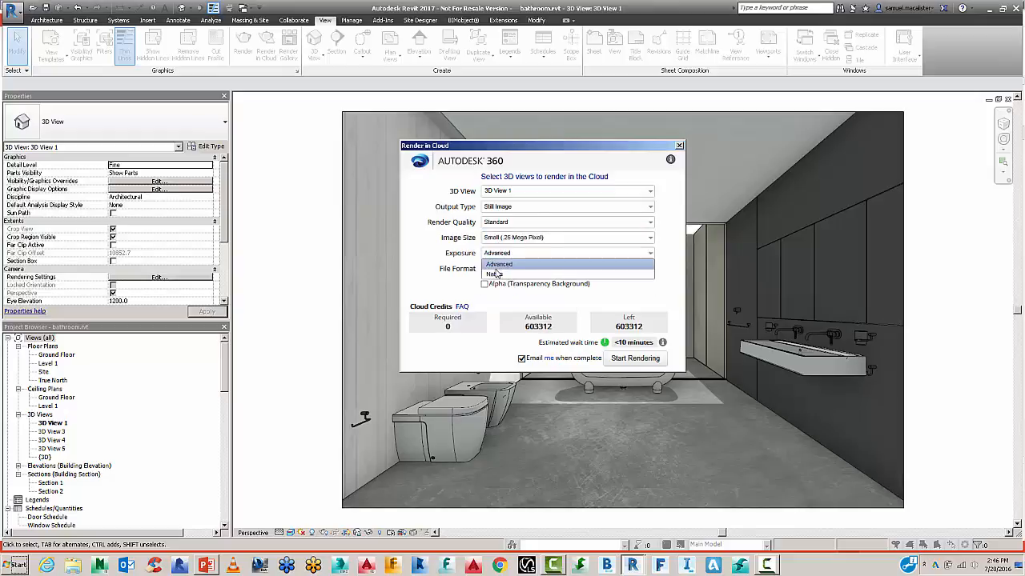
left_click(498, 273)
left_click(497, 254)
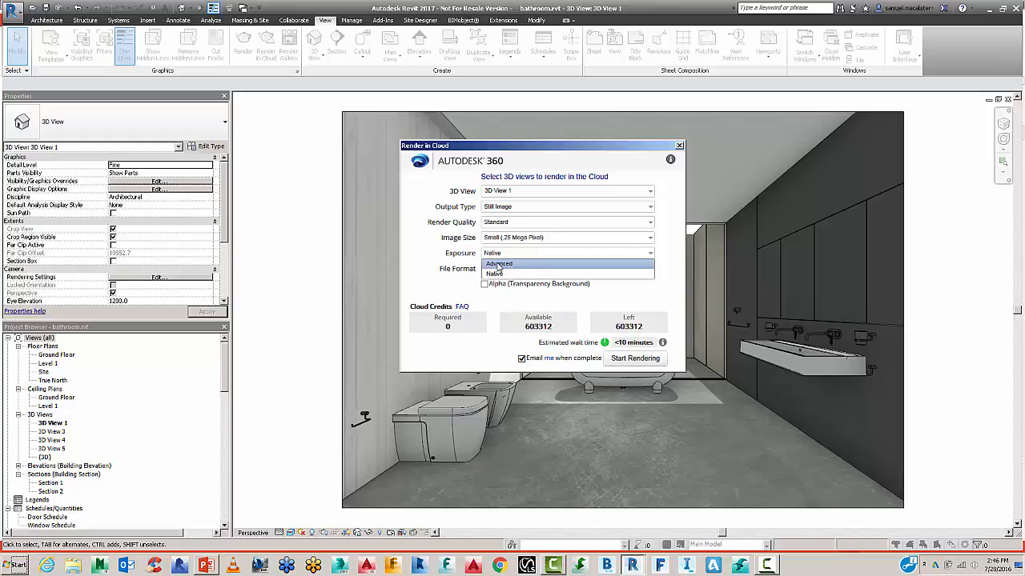
left_click(500, 260)
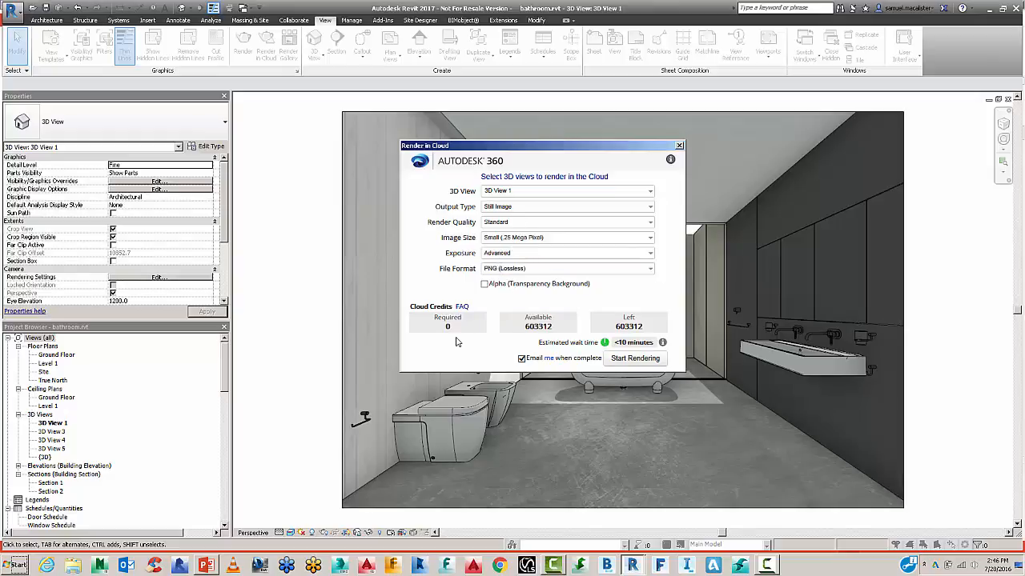
Set the file format to JPEG (High Quality) and include all five 3D views.
left_click(499, 269)
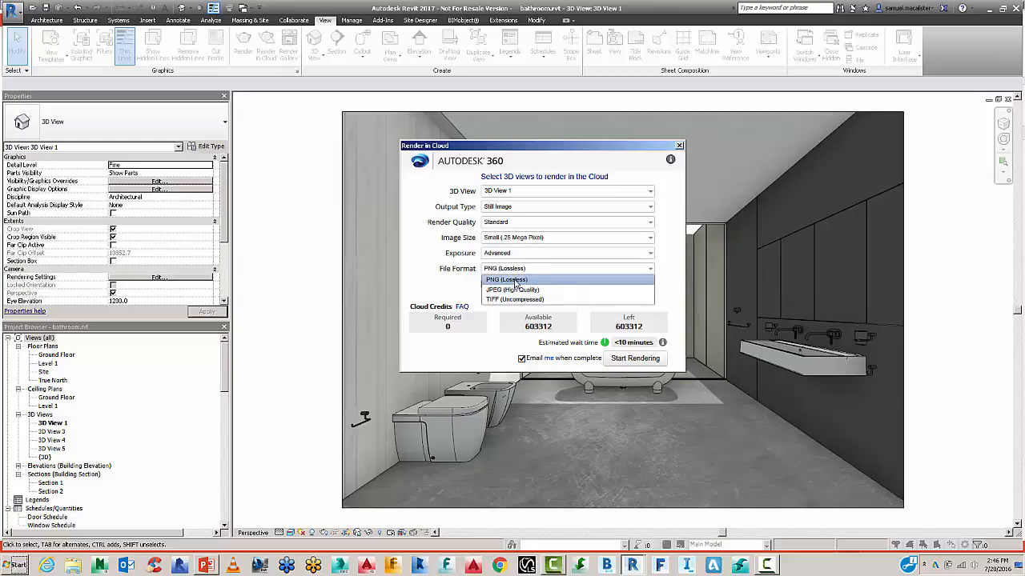
left_click(512, 290)
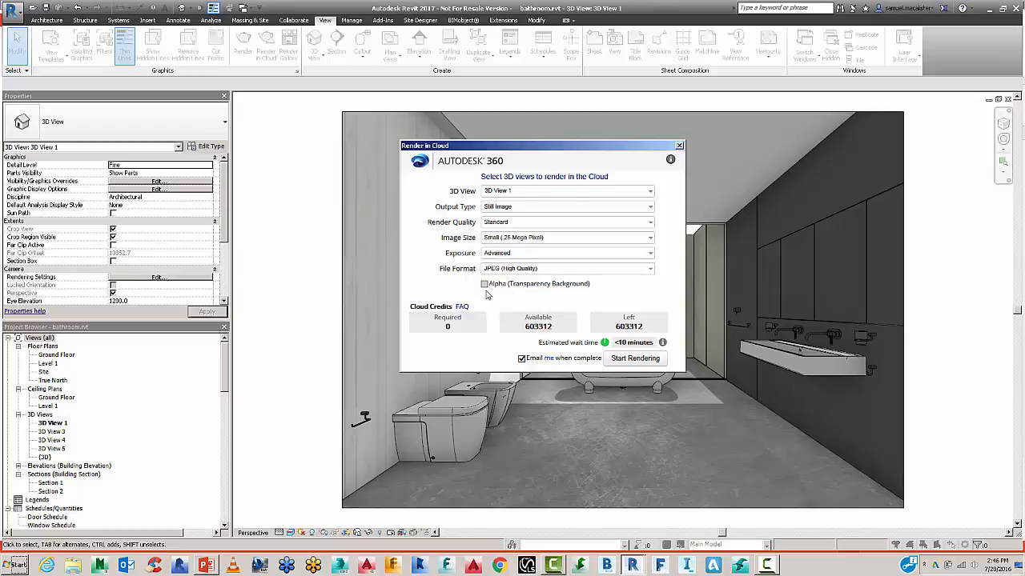
left_click(488, 269)
left_click(487, 278)
left_click(484, 286)
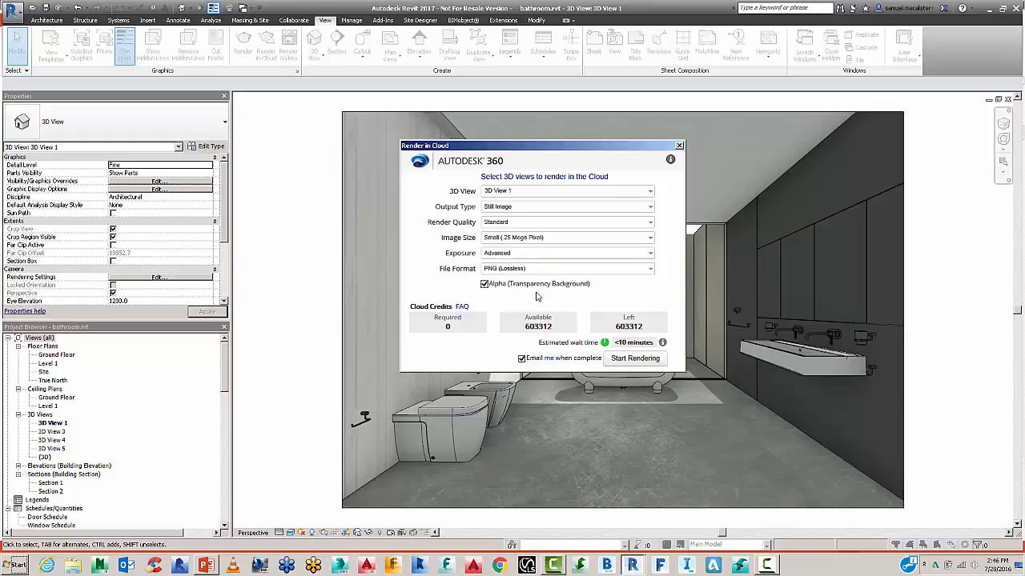
left_click(483, 285)
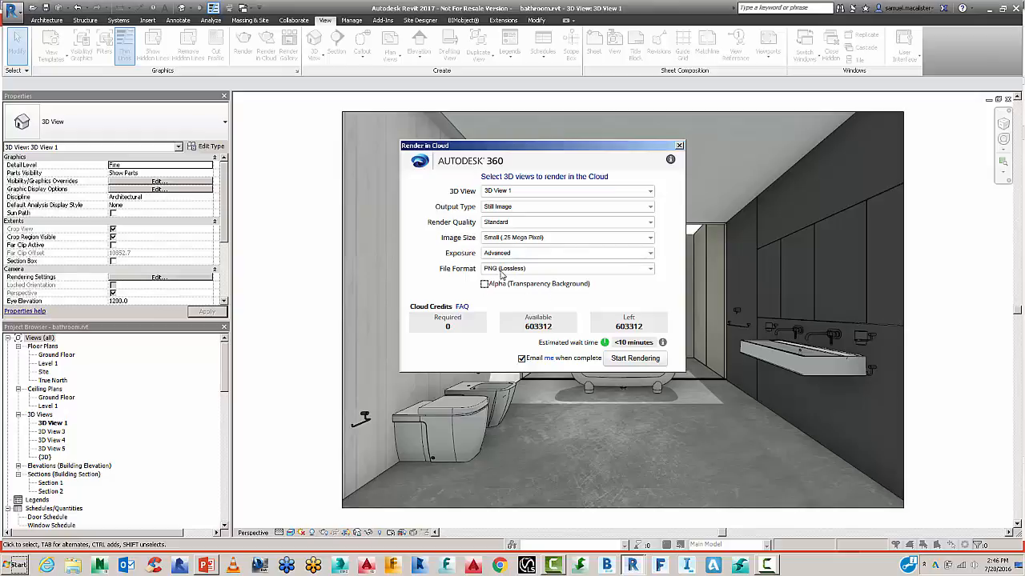
left_click(502, 270)
left_click(504, 289)
left_click(522, 191)
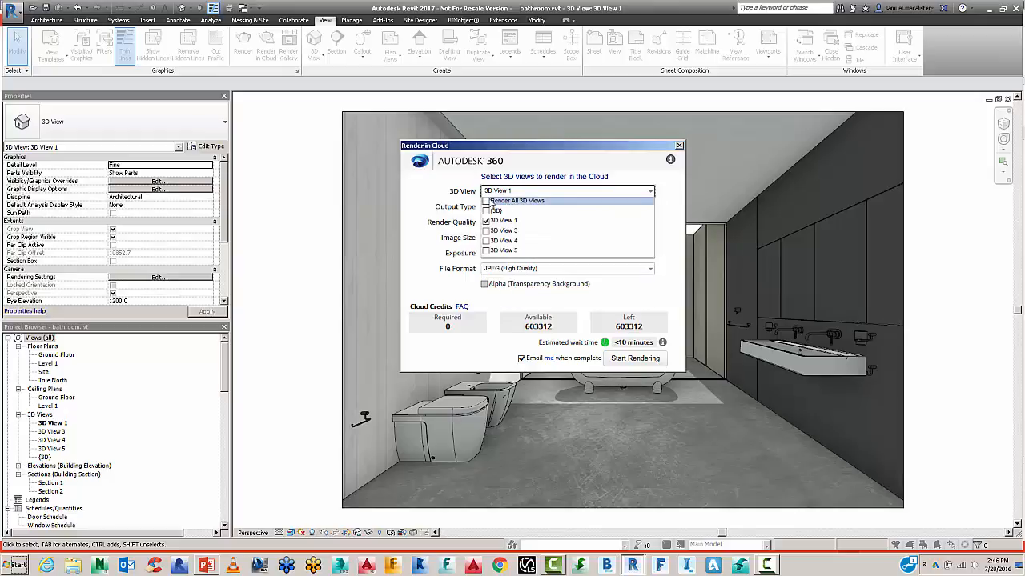
left_click(485, 201)
left_click(439, 189)
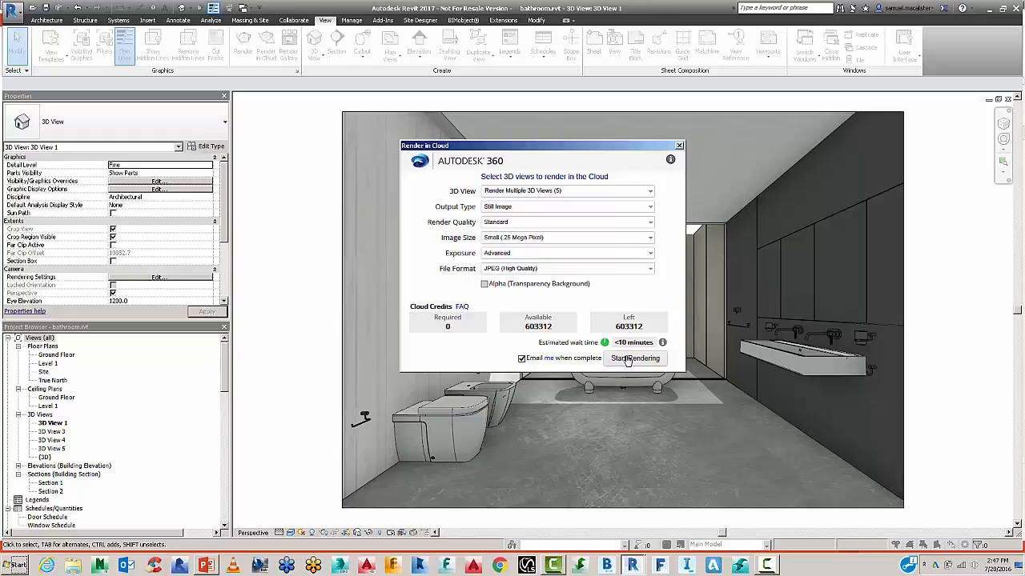
Start the cloud render of the five views and let the upload continue in the background.
left_click(628, 359)
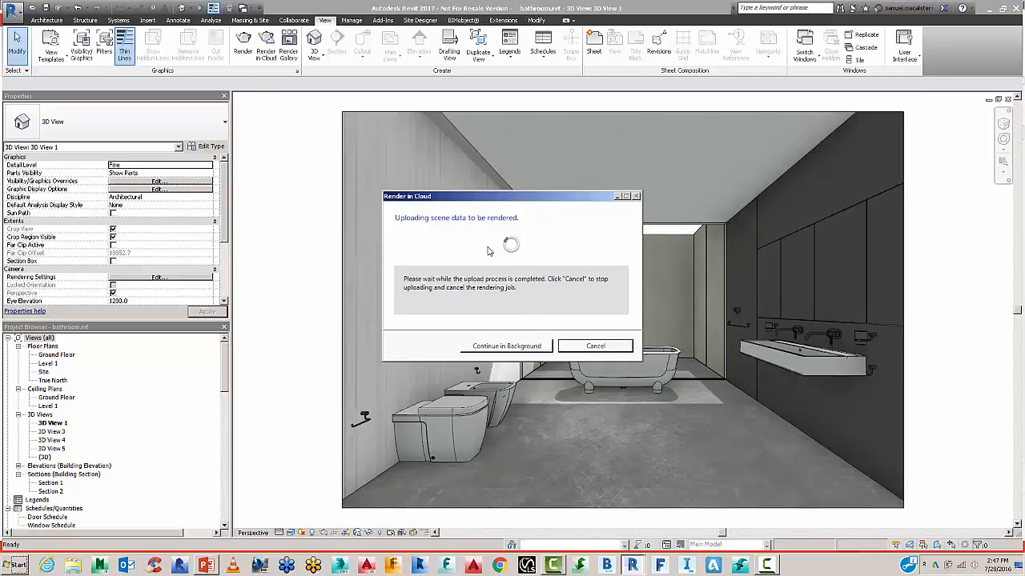
left_click_drag(516, 195, 688, 194)
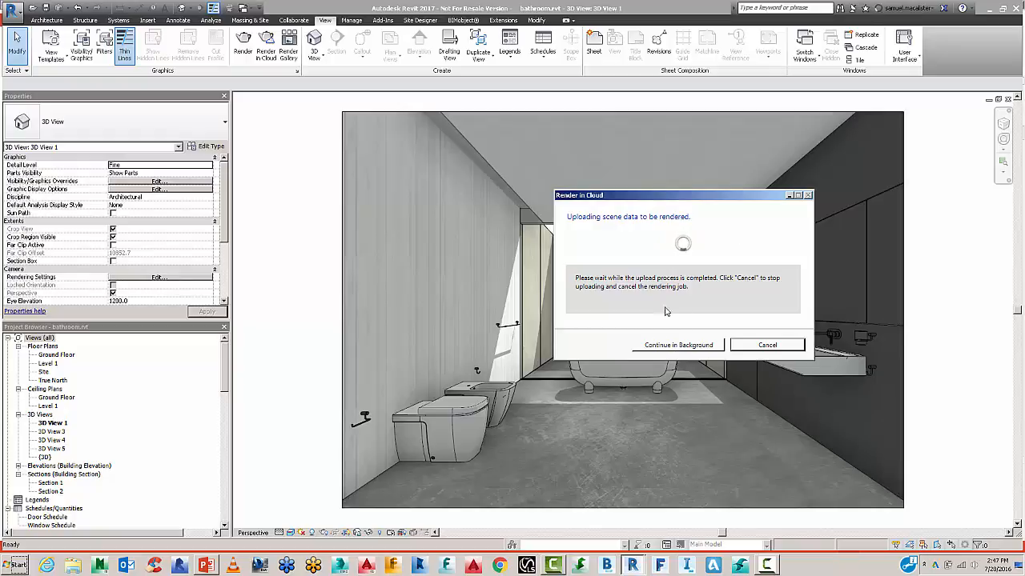
left_click(666, 346)
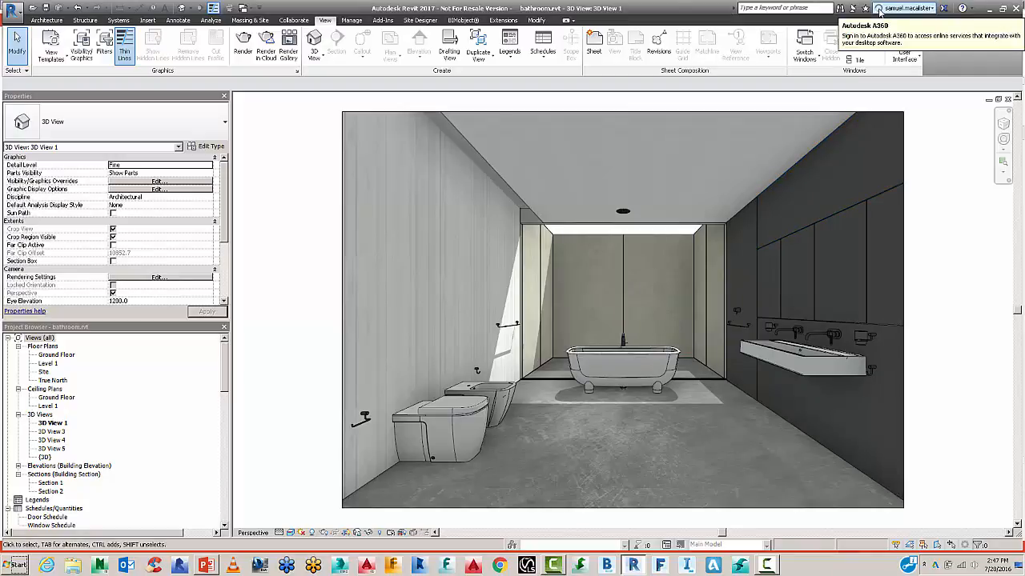
left_click(879, 10)
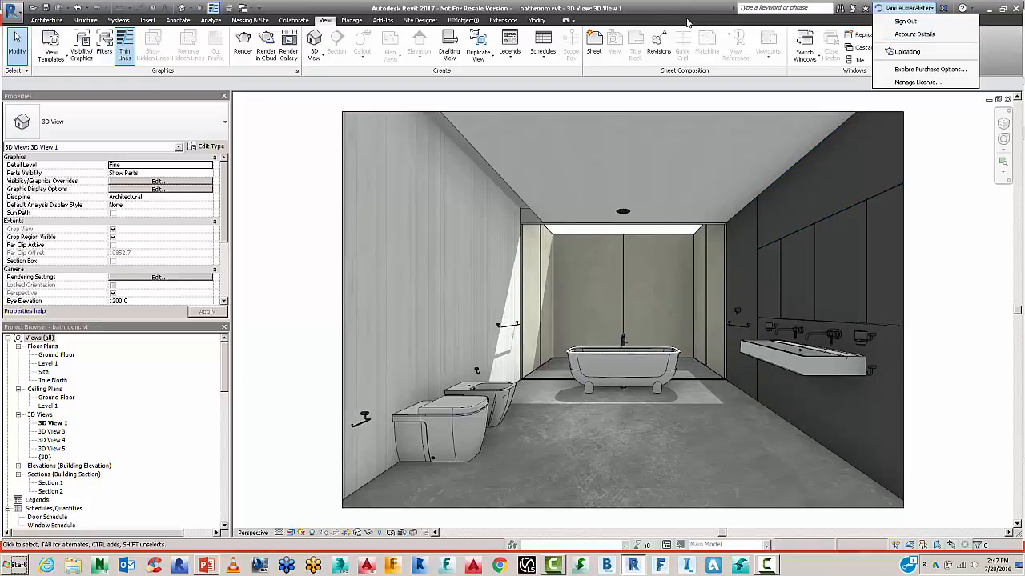
left_click(607, 370)
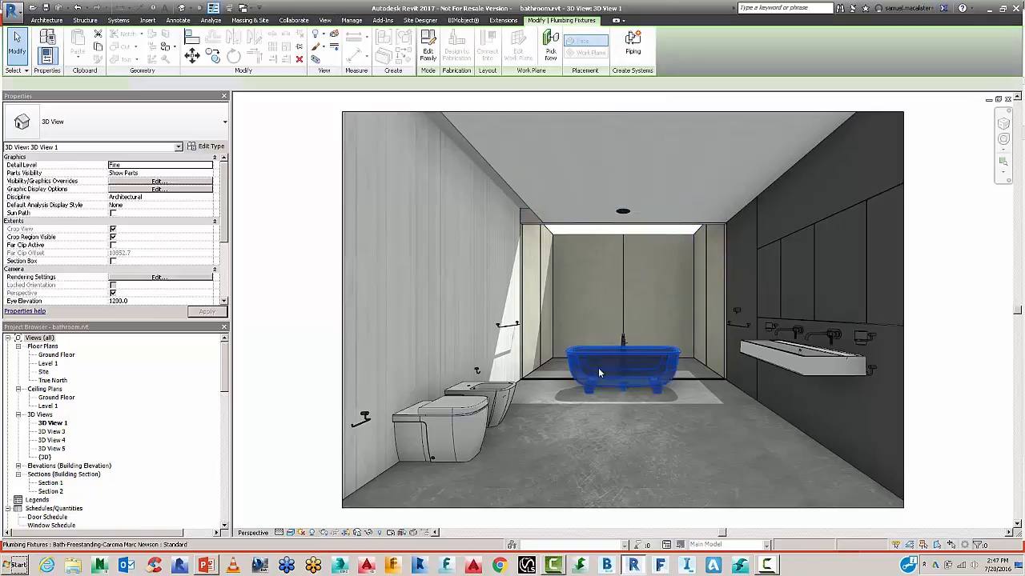
left_click_drag(615, 373, 667, 441)
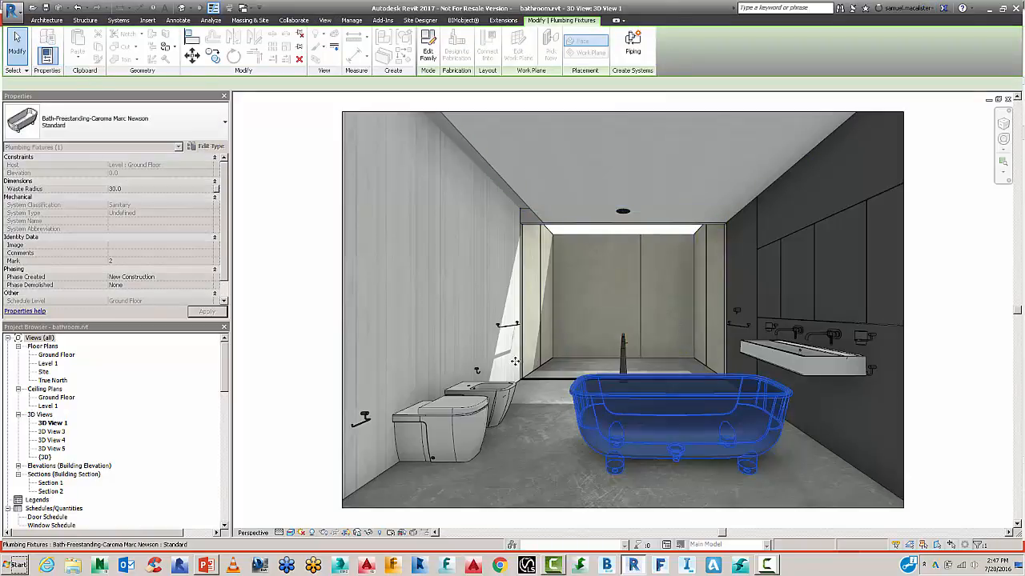
left_click(304, 309)
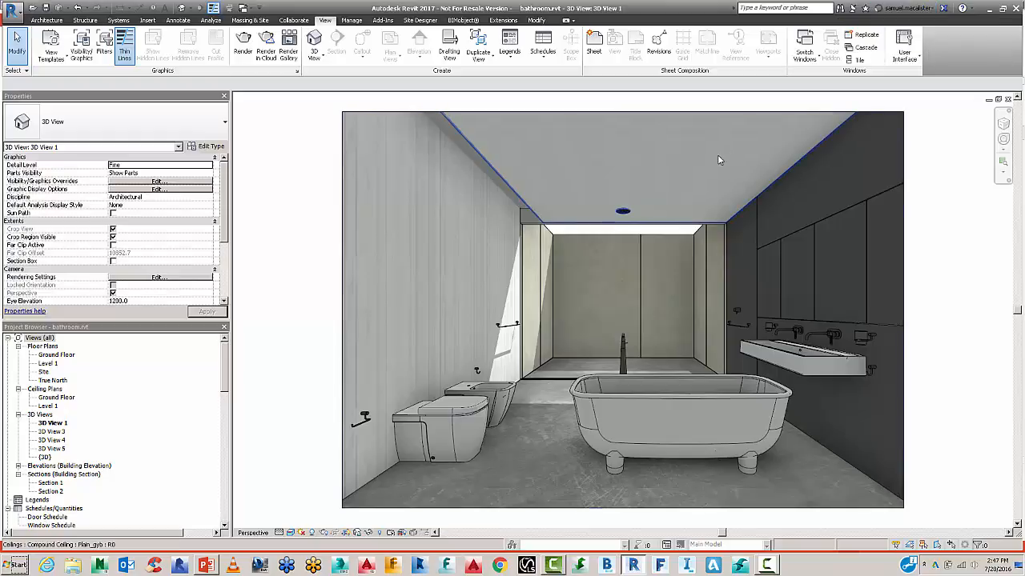
left_click(82, 8)
left_click(910, 9)
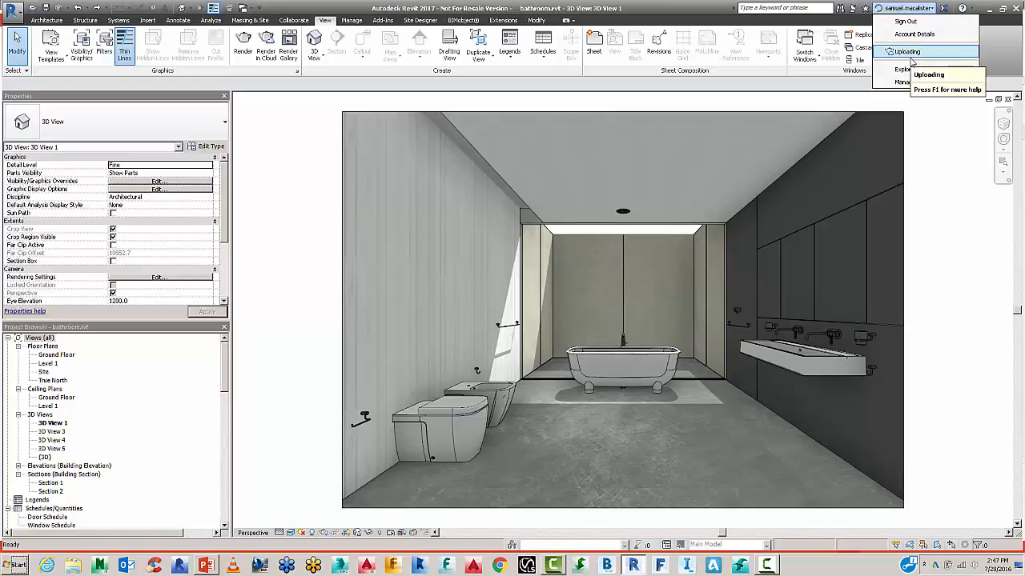
left_click(323, 91)
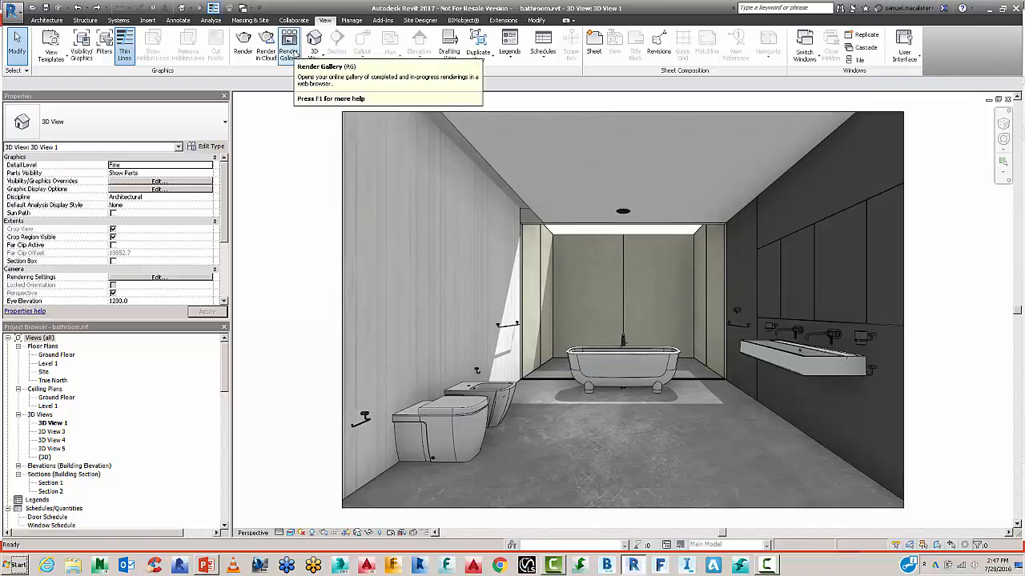
Open the A360 rendering gallery in the browser, then switch to the PowerPoint presentation.
left_click(289, 52)
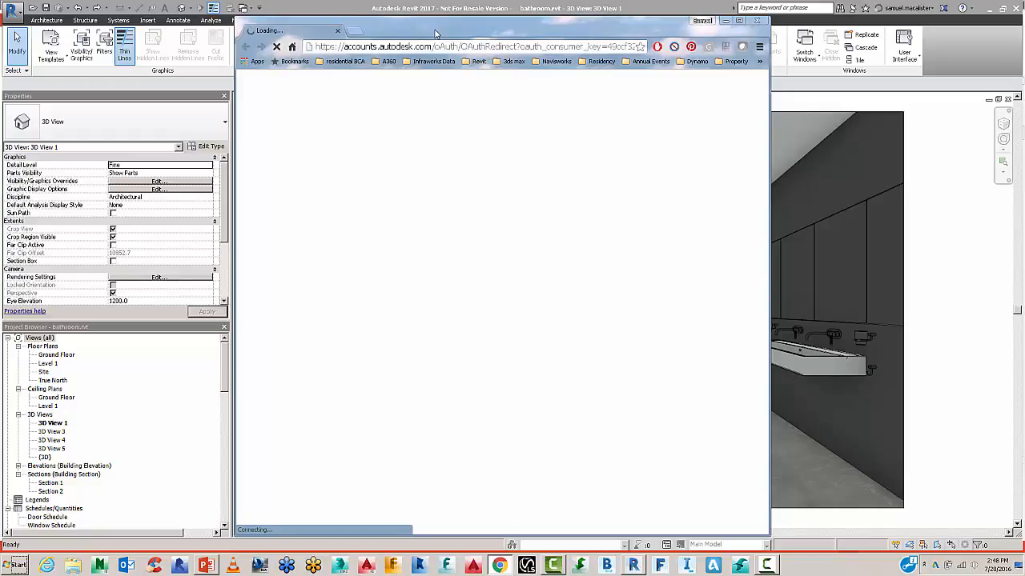
left_click_drag(433, 32, 632, 31)
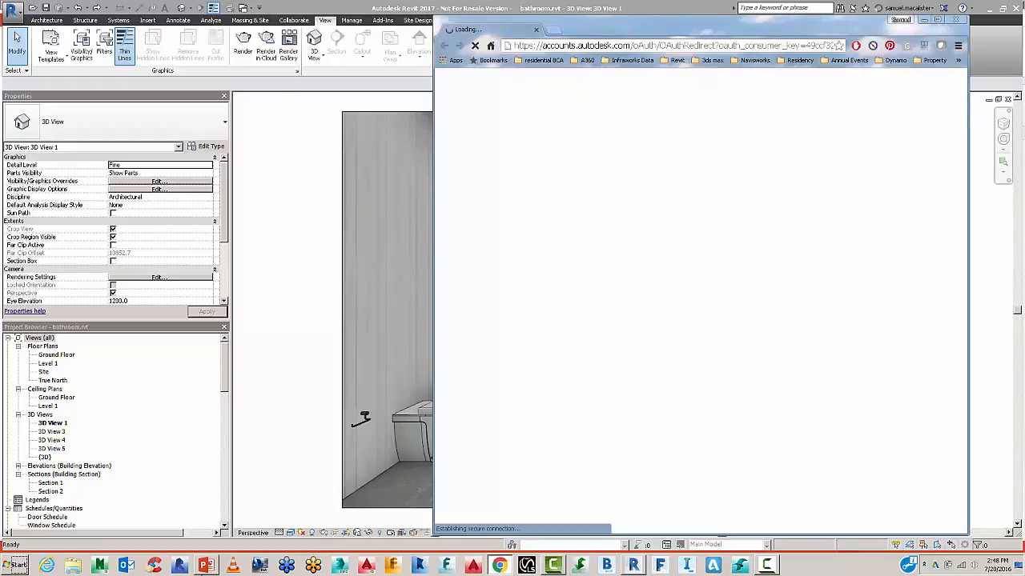
left_click(207, 565)
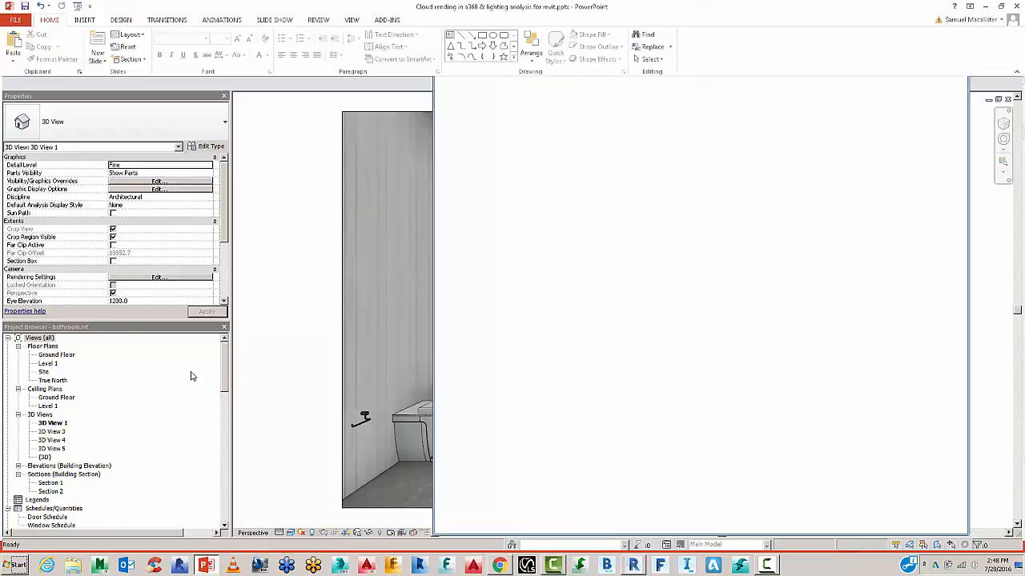
Select slide 8 and present full-screen from it with Shift+F5.
scroll(148, 305, "down", 3)
scroll(148, 304, "down", 1)
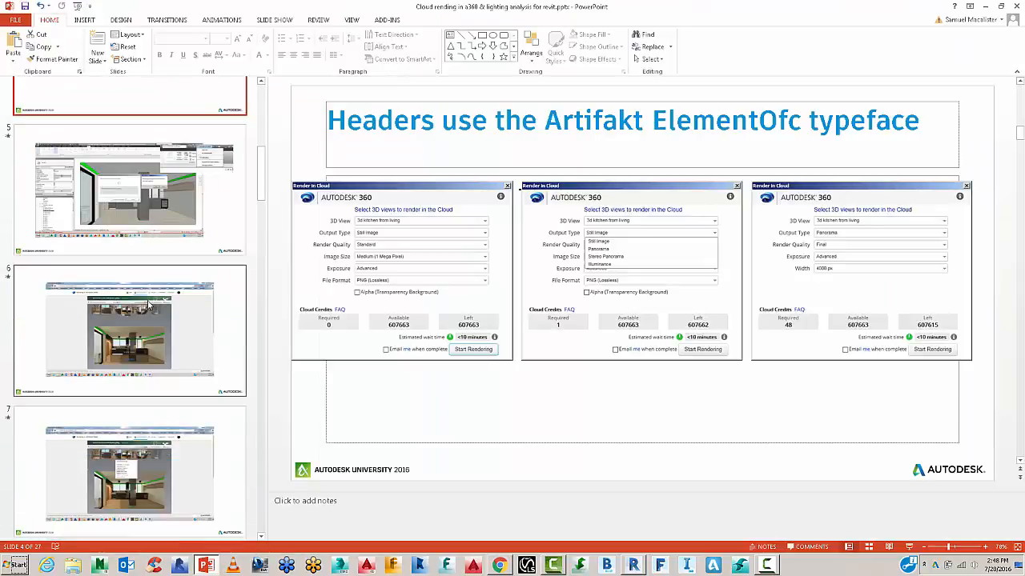
scroll(148, 305, "down", 3)
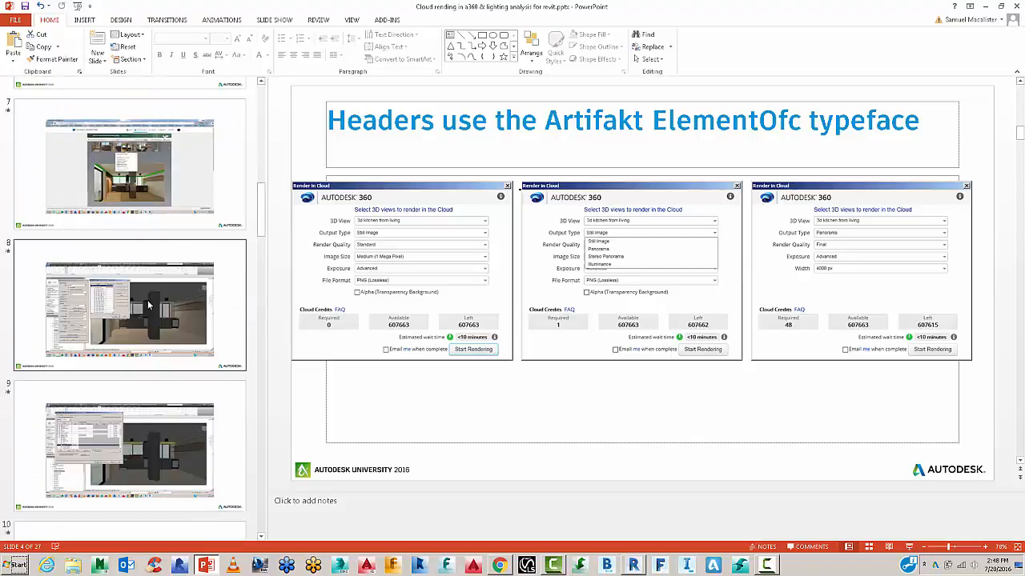
left_click(148, 304)
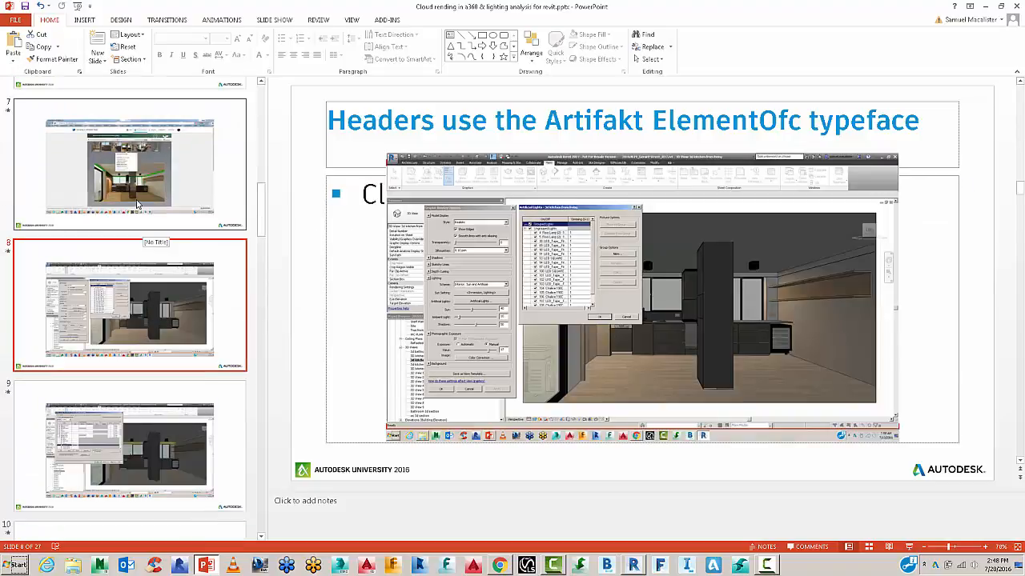
key("shift+F5")
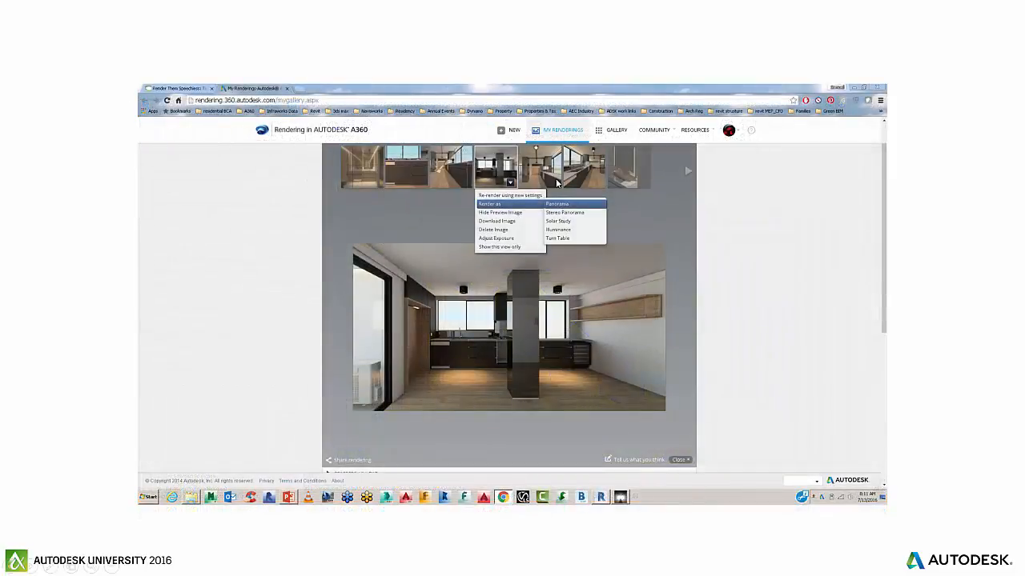
Return to the maximized A360 gallery in Chrome, showing only the latest renderings.
key("alt+Tab")
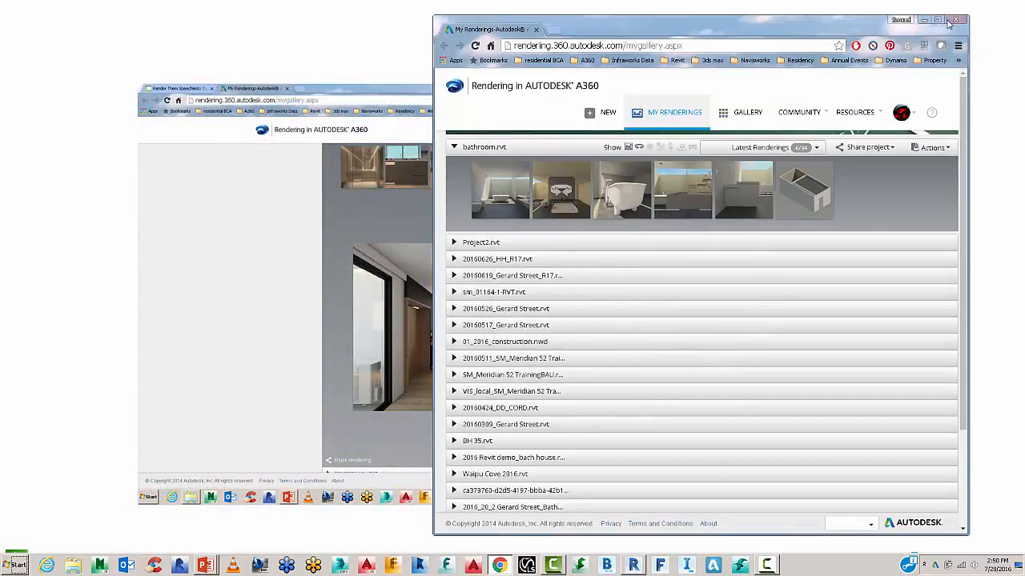
left_click(940, 20)
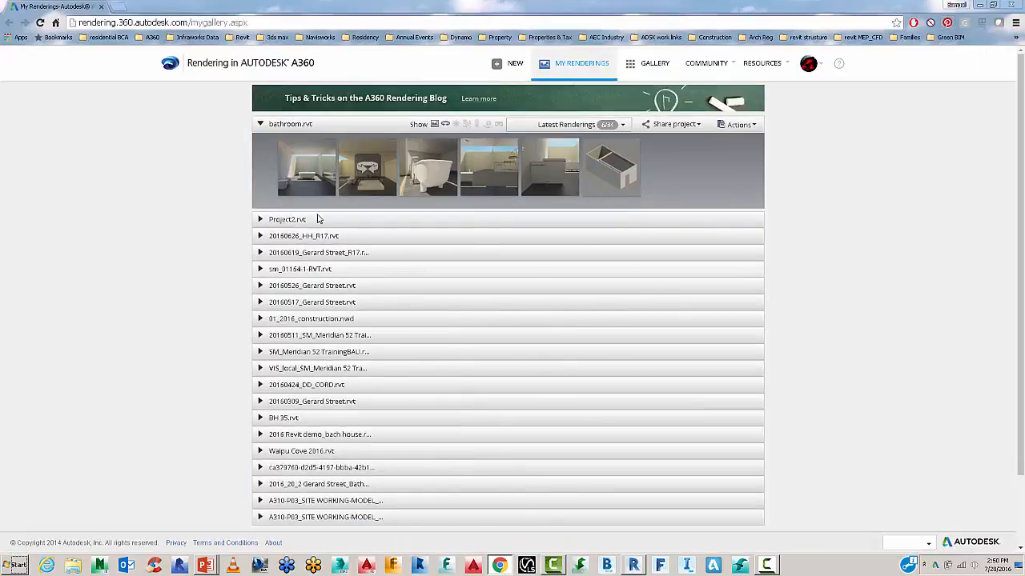
mouse_move(312, 157)
left_click(581, 125)
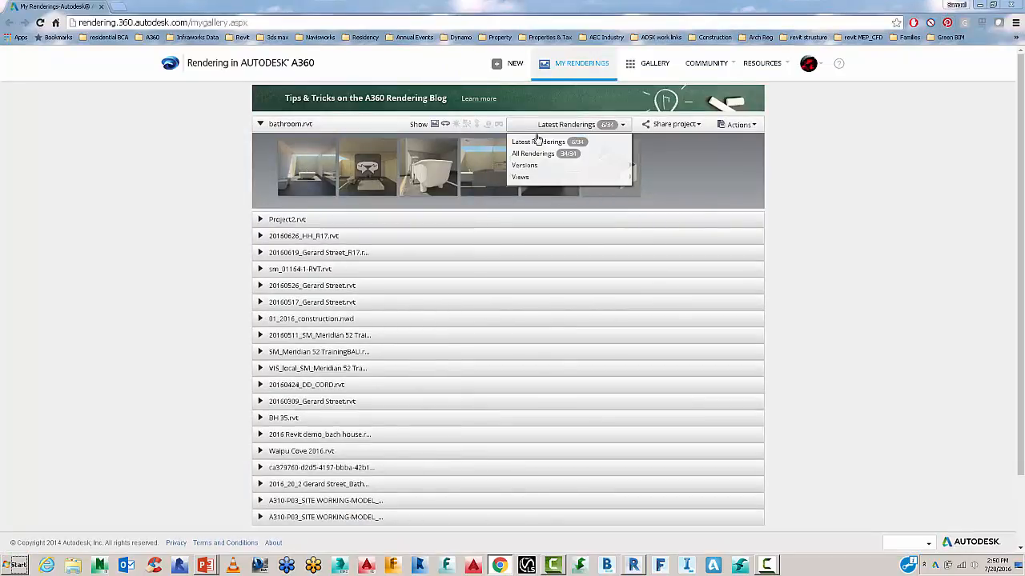
left_click(536, 144)
View the first bathroom rendering full-size.
mouse_move(322, 176)
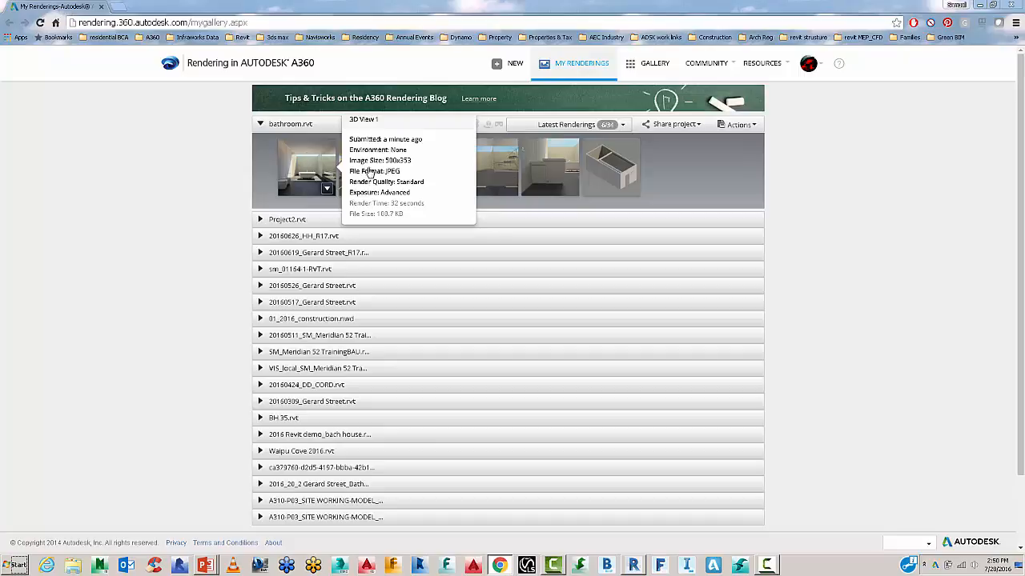
mouse_move(430, 165)
mouse_move(498, 163)
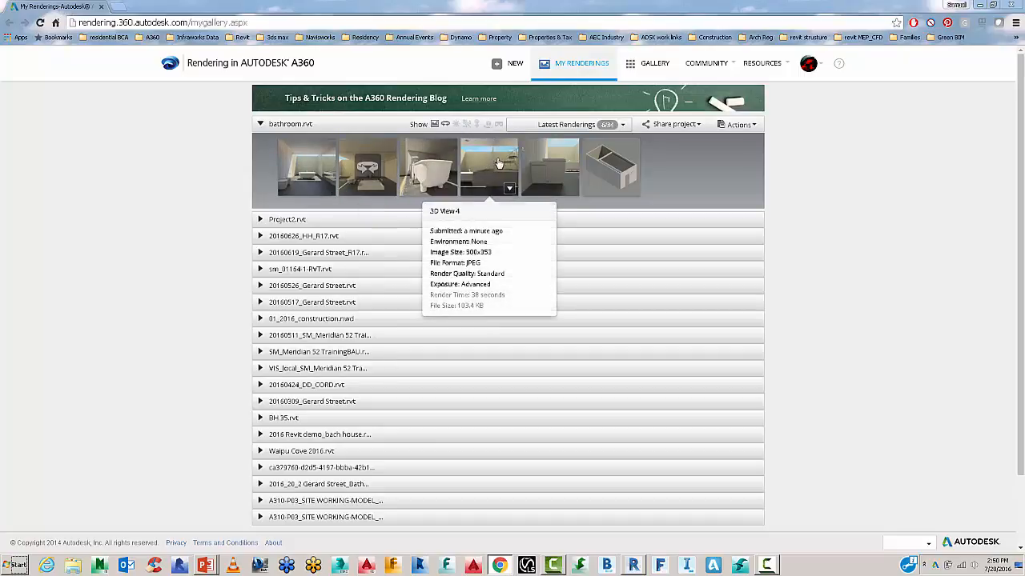
mouse_move(387, 162)
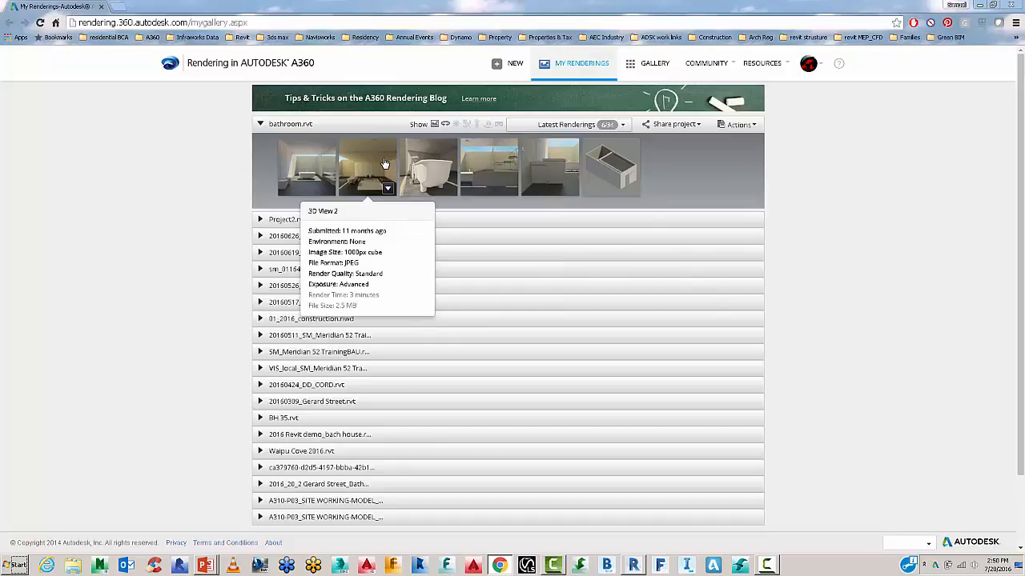
mouse_move(560, 172)
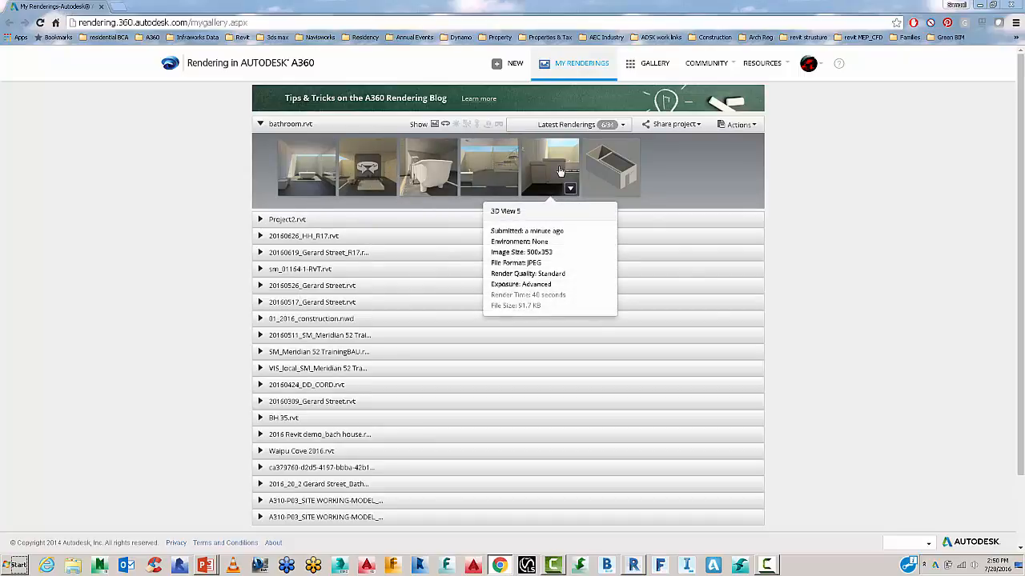
left_click(324, 160)
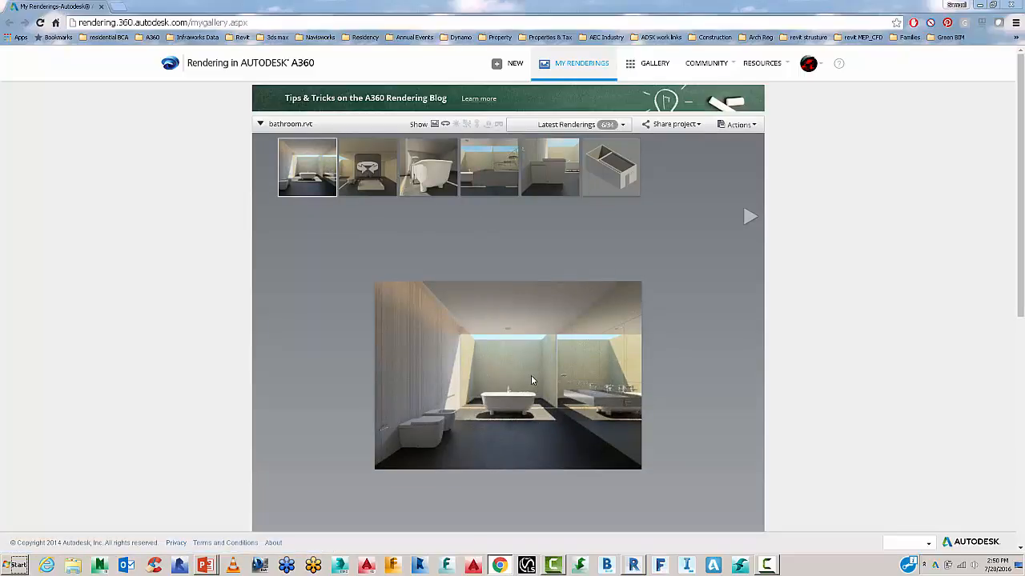
Download the 3D View 1 rendering as a JPEG and open it in Windows Photo Viewer.
left_click(327, 189)
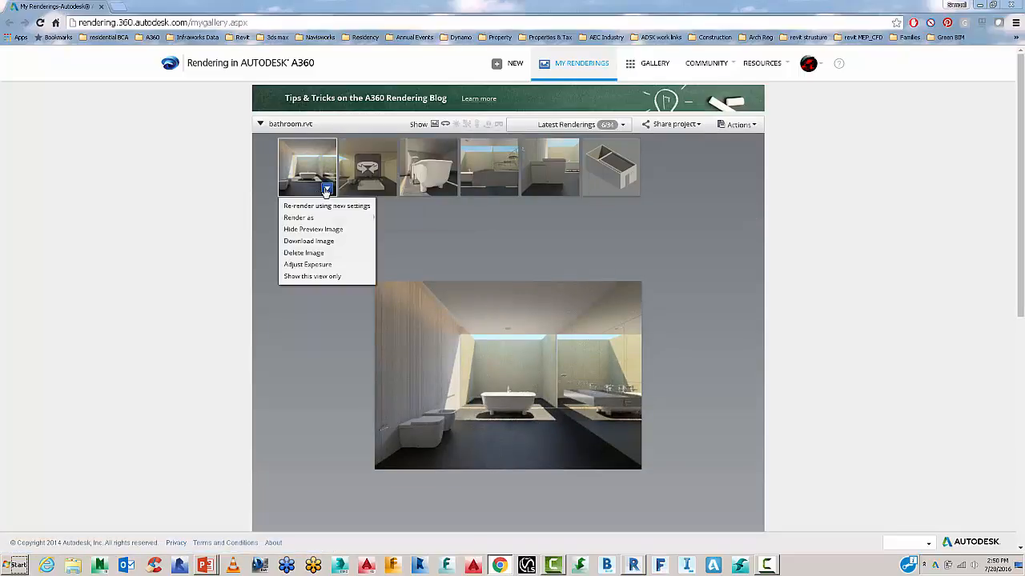
mouse_move(324, 218)
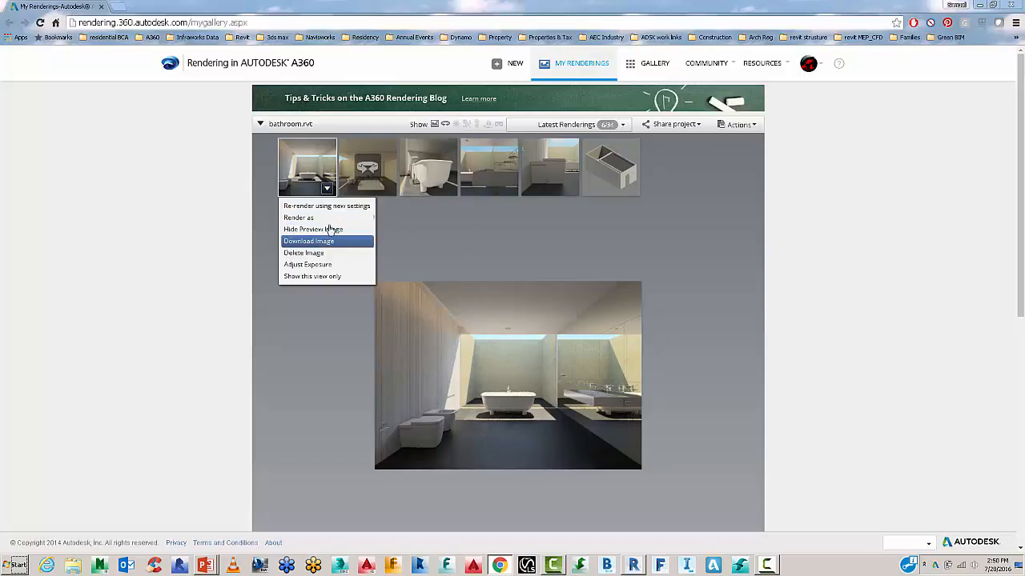
left_click(326, 242)
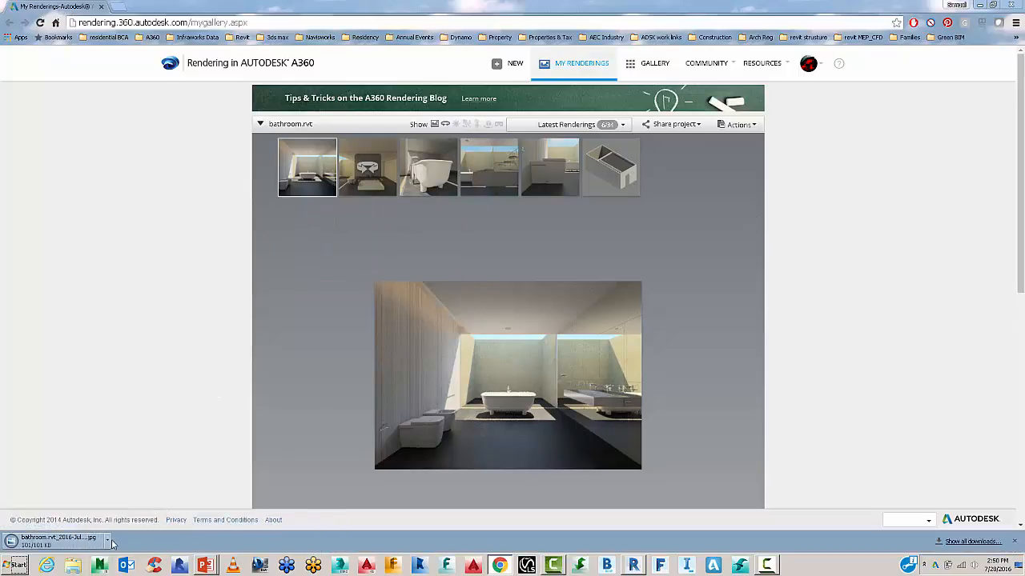
left_click(107, 541)
left_click(124, 481)
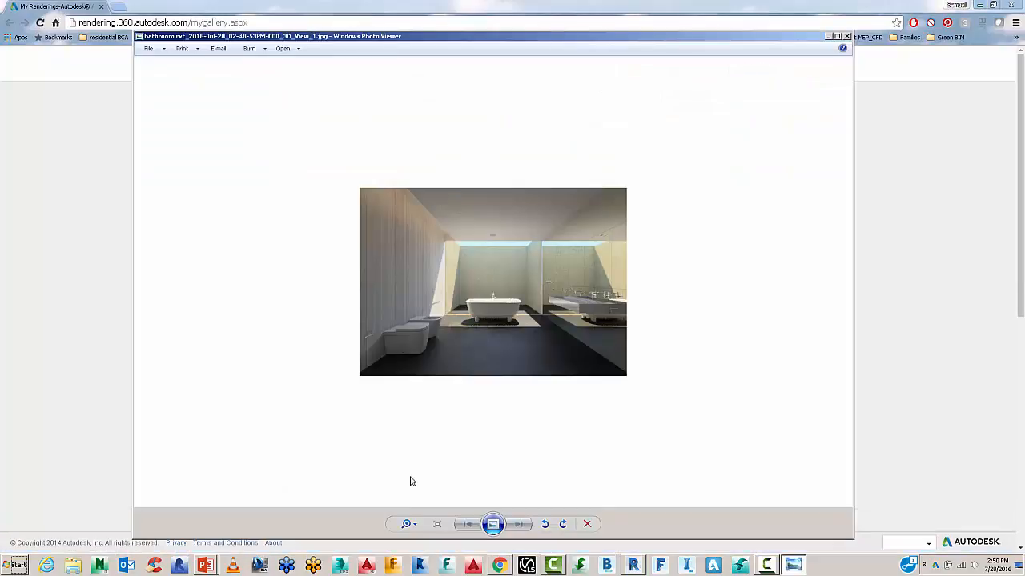
left_click(491, 525)
right_click(527, 392)
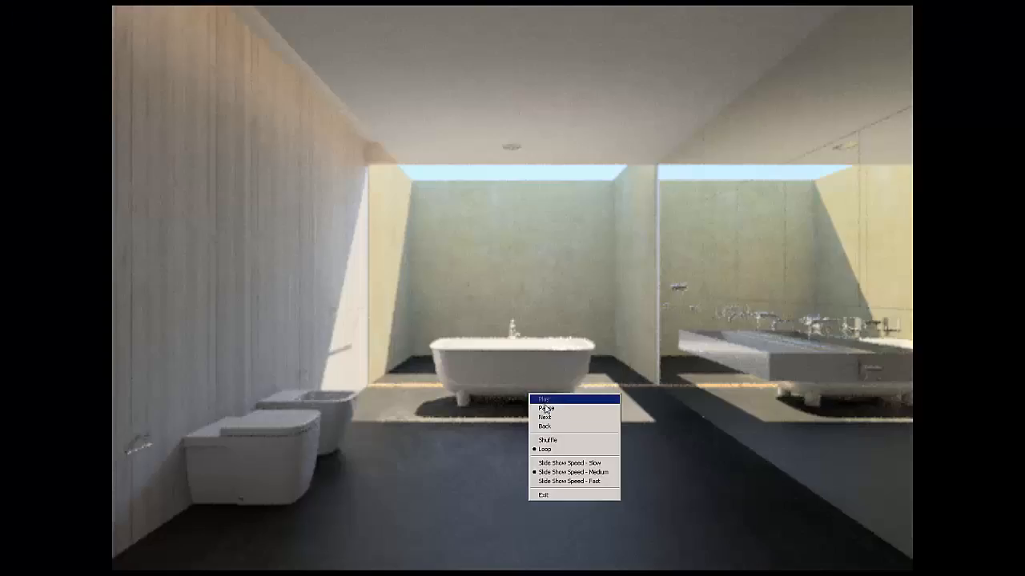
left_click(544, 404)
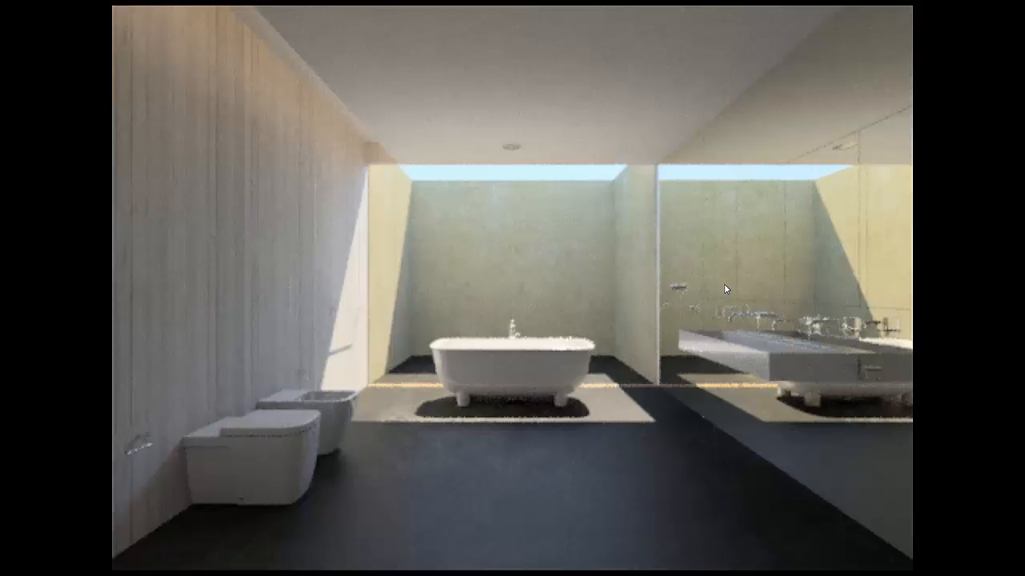
key("Escape")
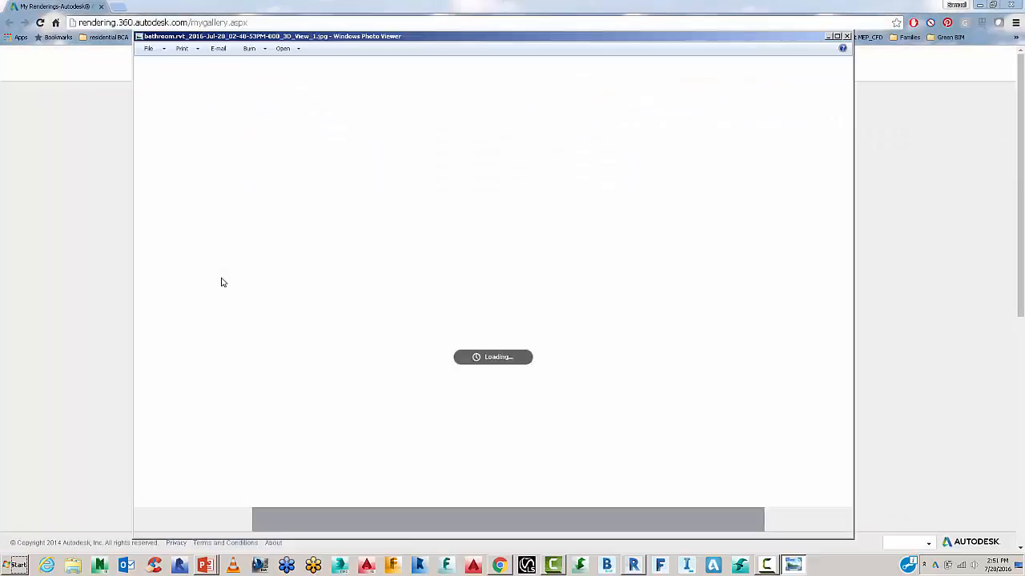
Close the photo viewer and open Re-render using new settings for 3D View 1.
left_click(846, 36)
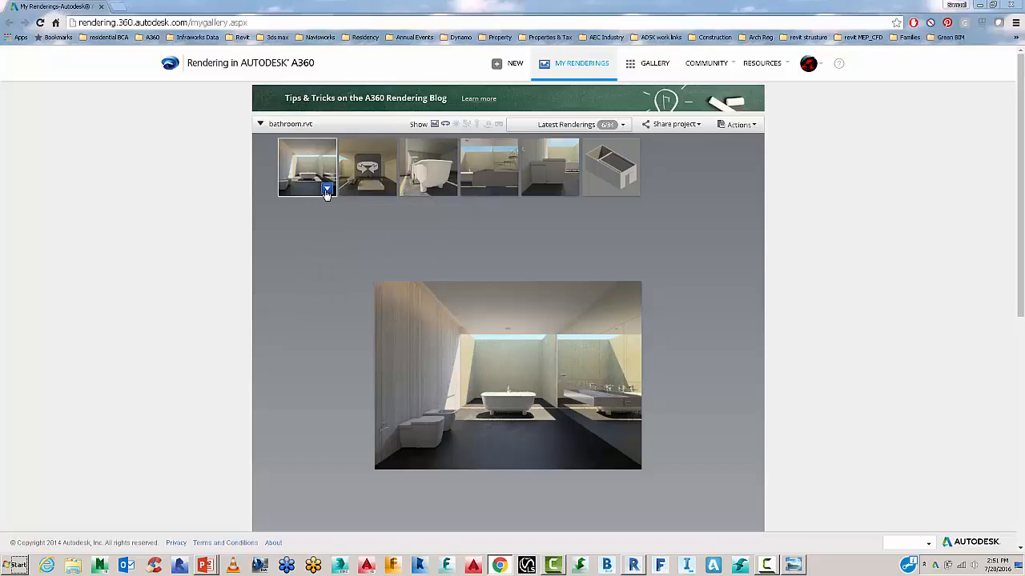
left_click(327, 189)
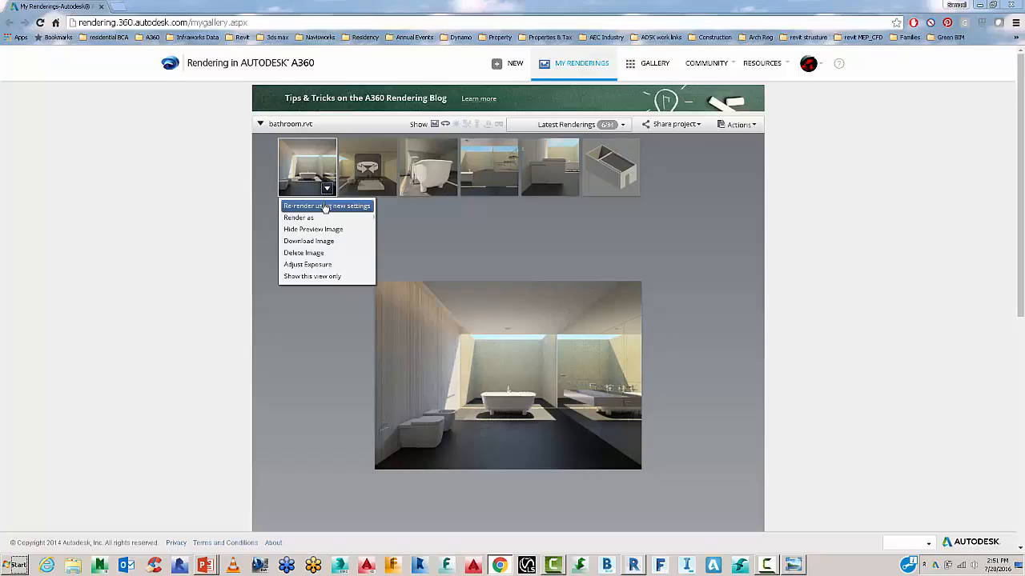
left_click(325, 206)
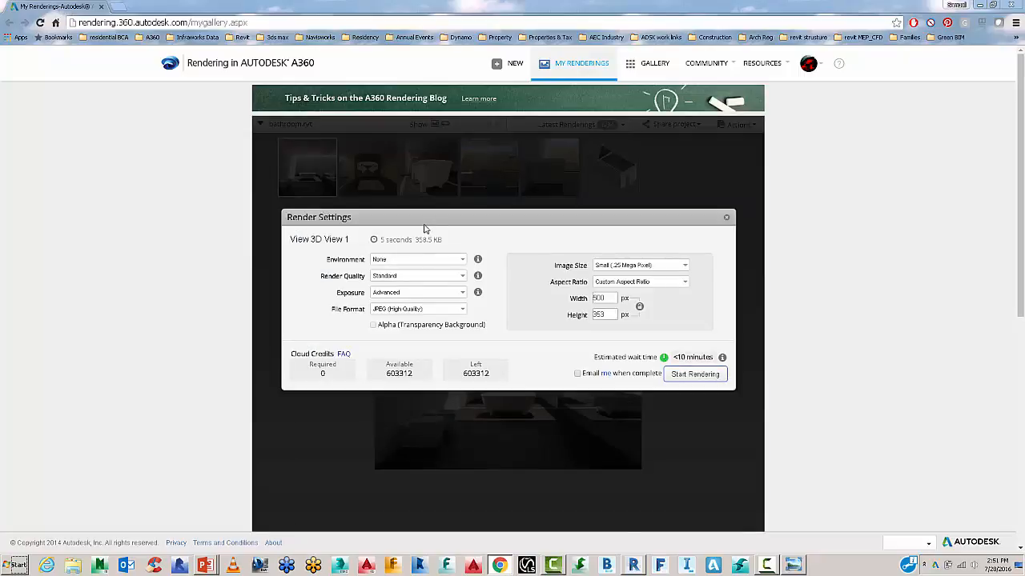
Check the Environment list, leave it unchanged, and bring up the environments help.
key("ctrl+a")
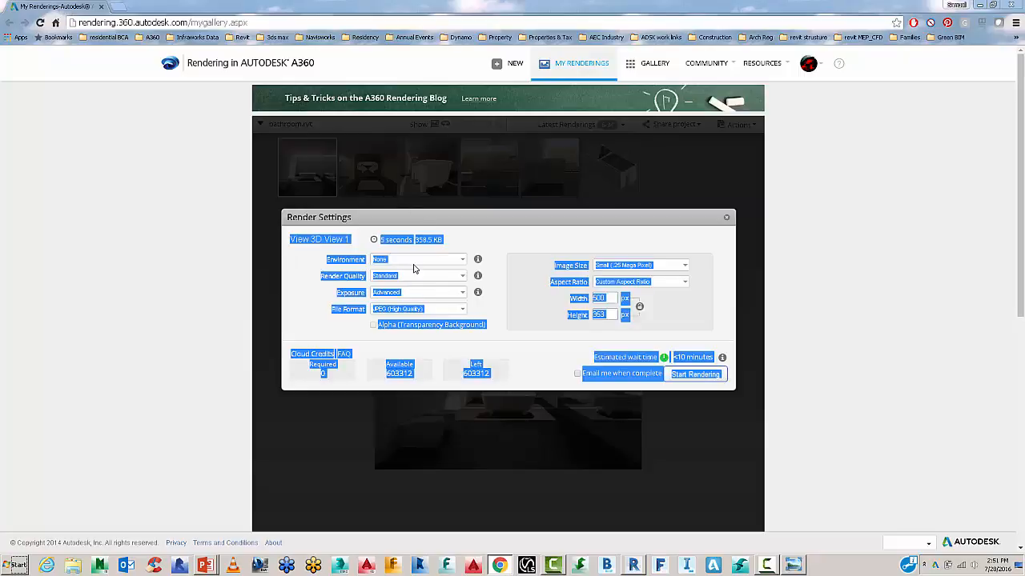
left_click(414, 268)
left_click(415, 261)
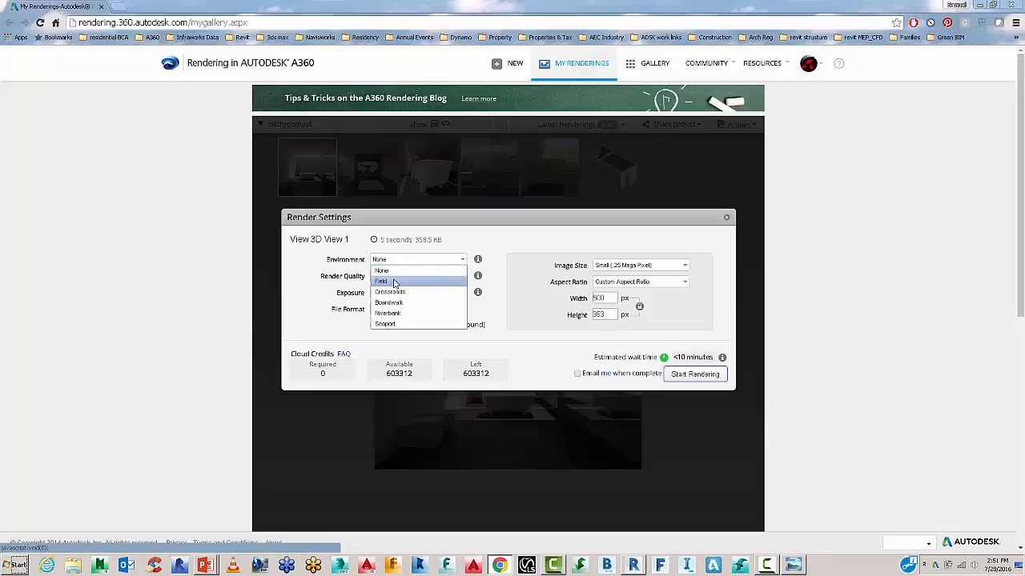
left_click(480, 261)
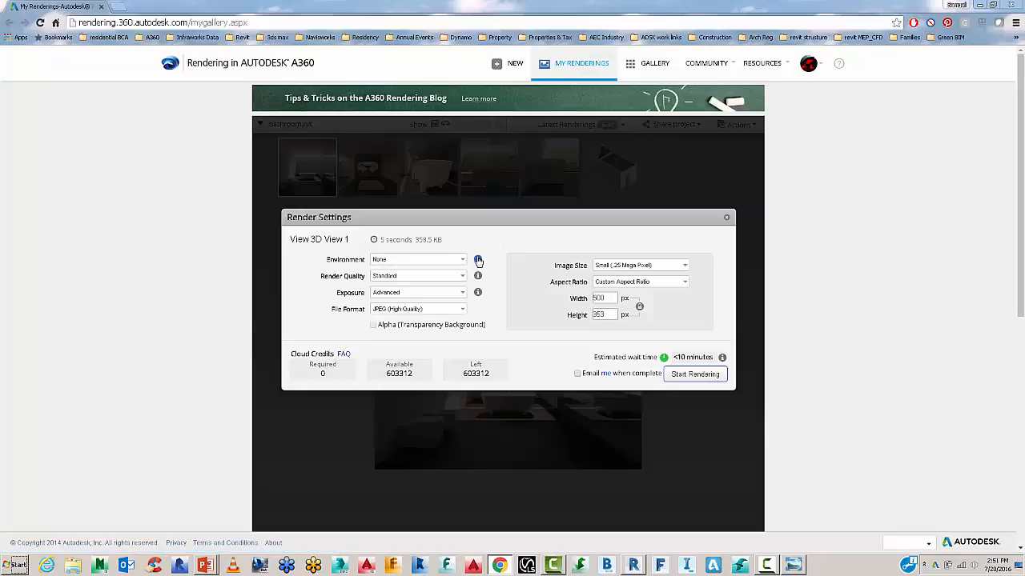
left_click(477, 260)
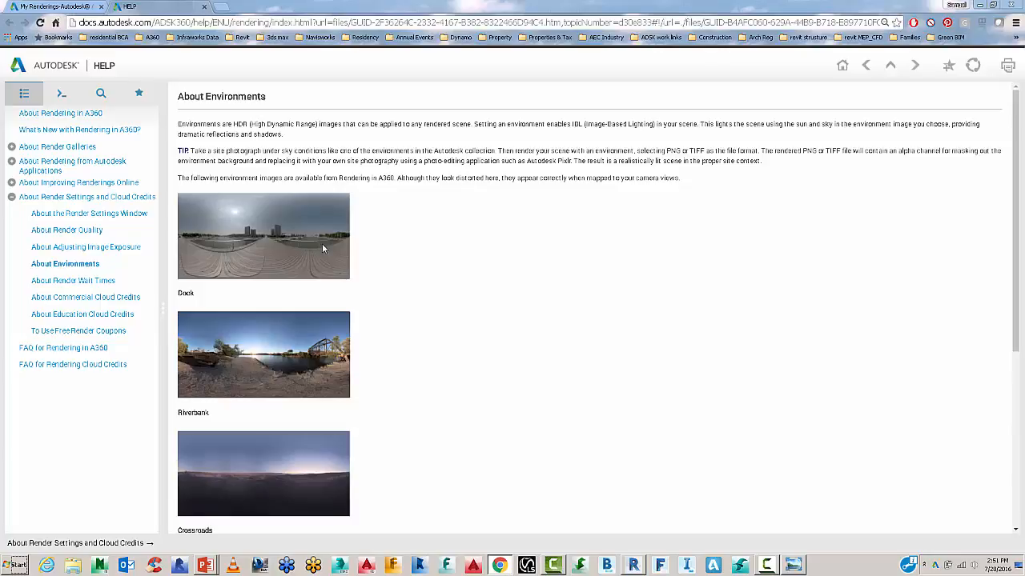
scroll(221, 290, "down", 1)
scroll(221, 290, "down", 2)
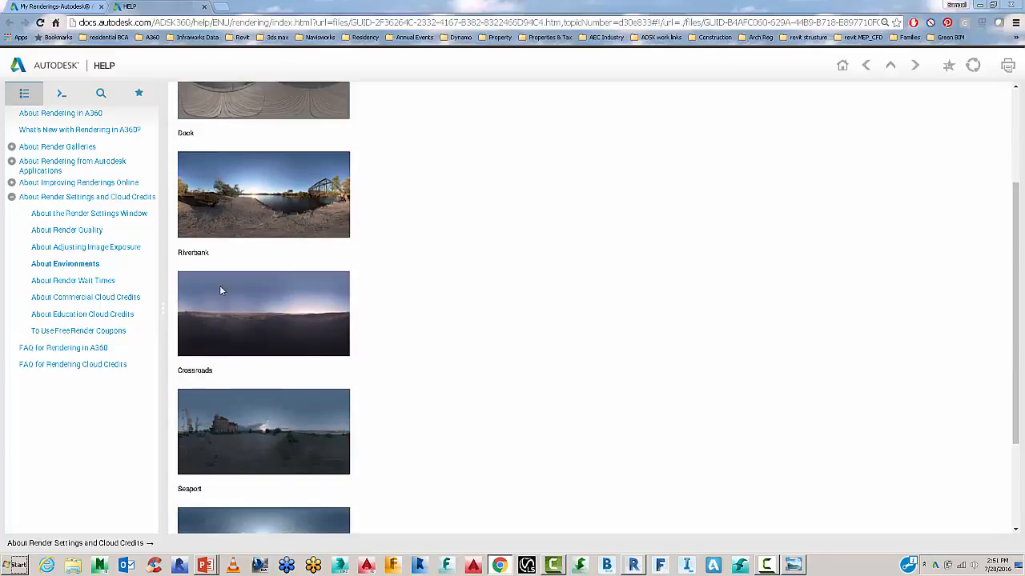
scroll(208, 333, "down", 3)
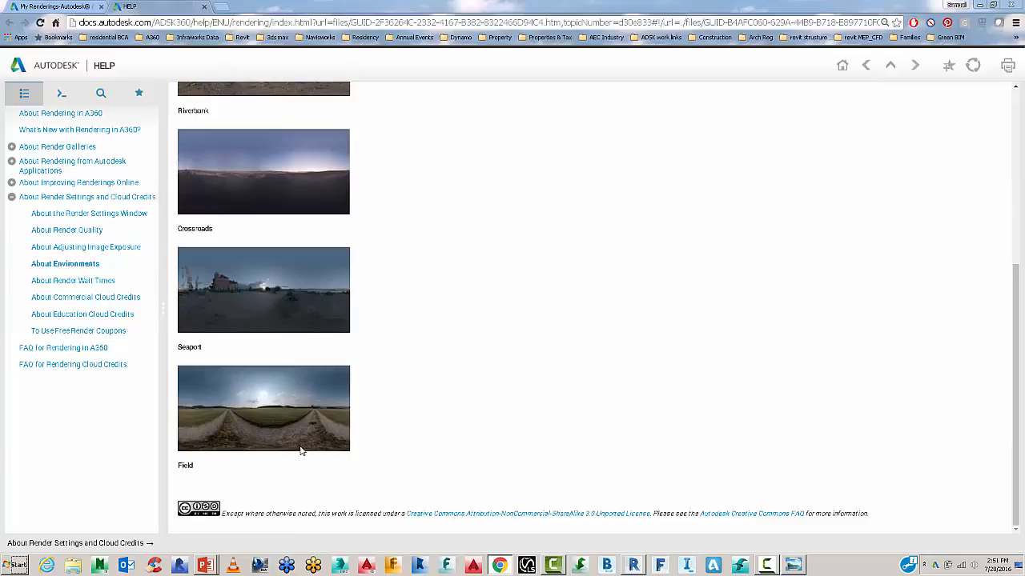
scroll(301, 451, "up", 6)
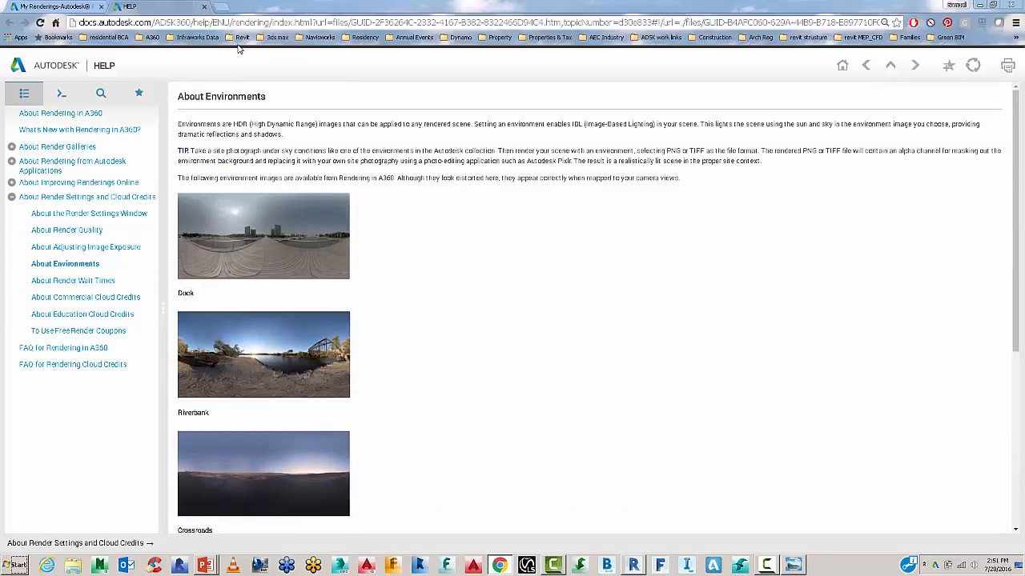
key("ctrl+Tab")
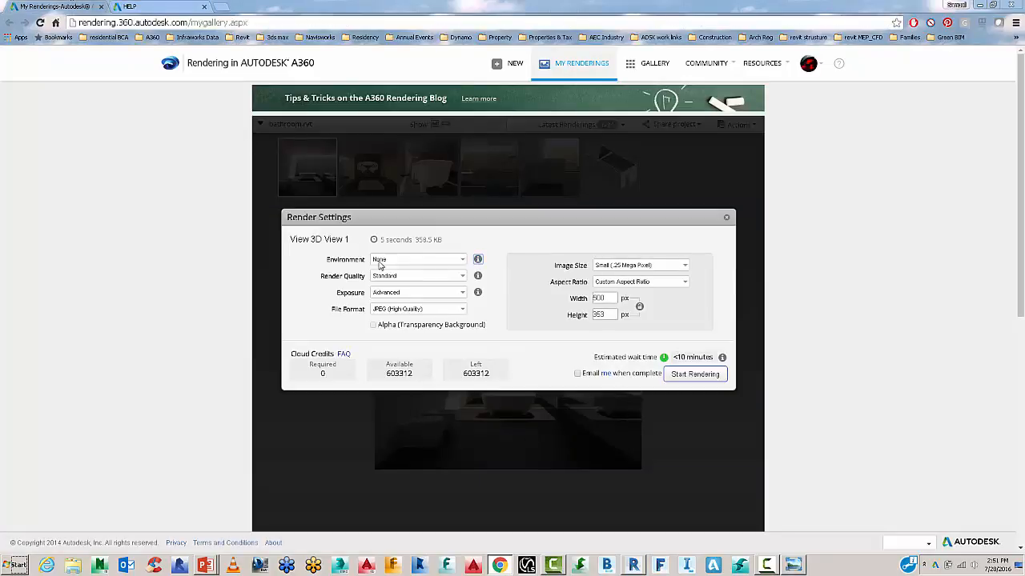
left_click(431, 262)
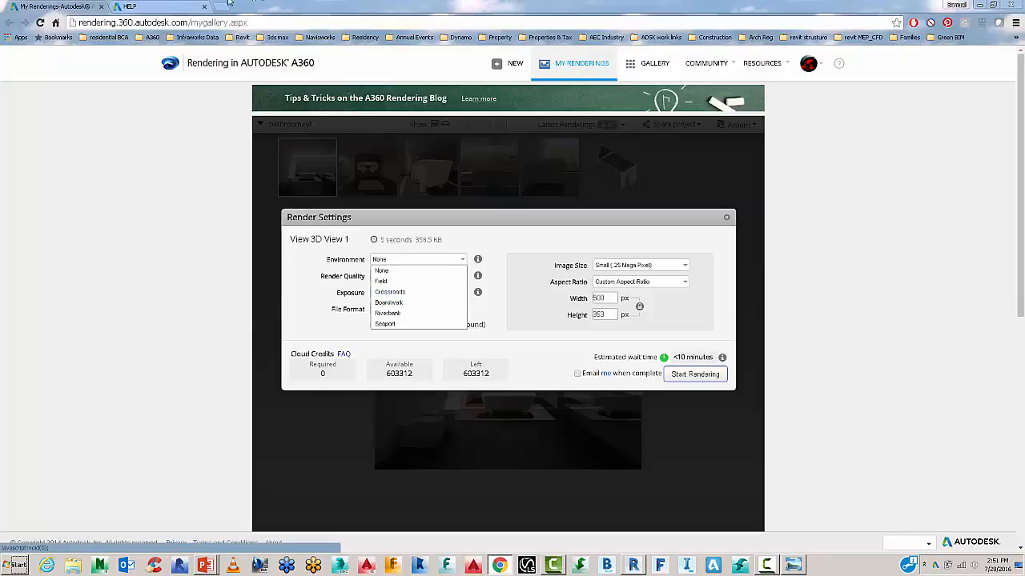
left_click(164, 6)
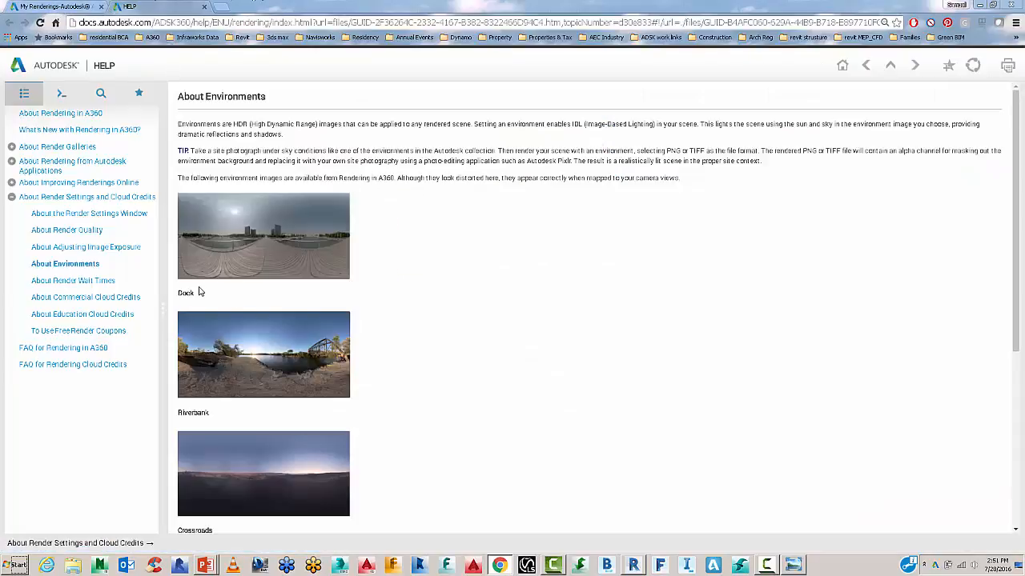
scroll(199, 291, "down", 5)
scroll(200, 290, "up", 5)
left_click(52, 6)
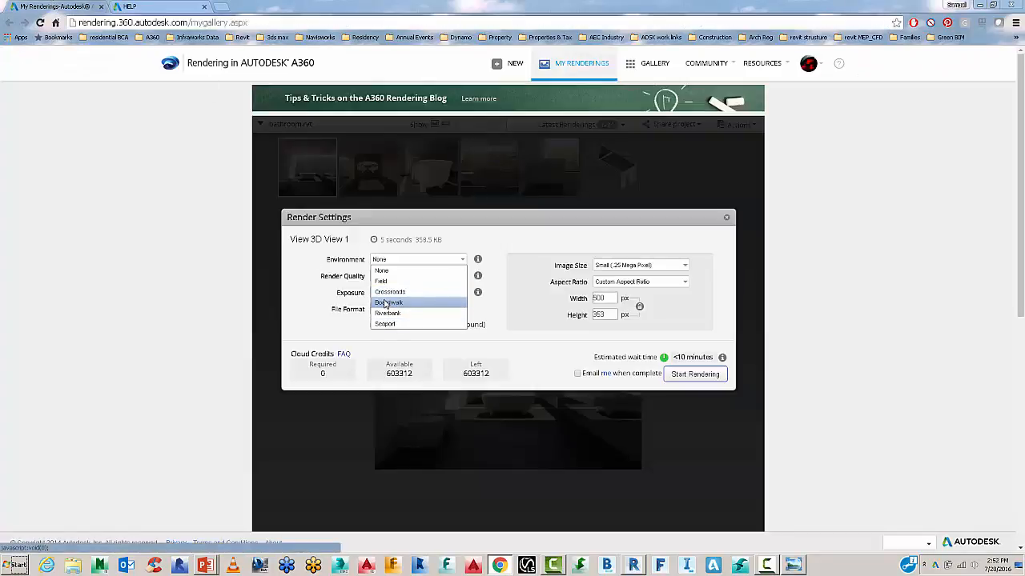
Set Boardwalk environment, Final quality, Advanced exposure and Large (2.25 Mega Pixel) image size.
left_click(385, 303)
left_click(391, 277)
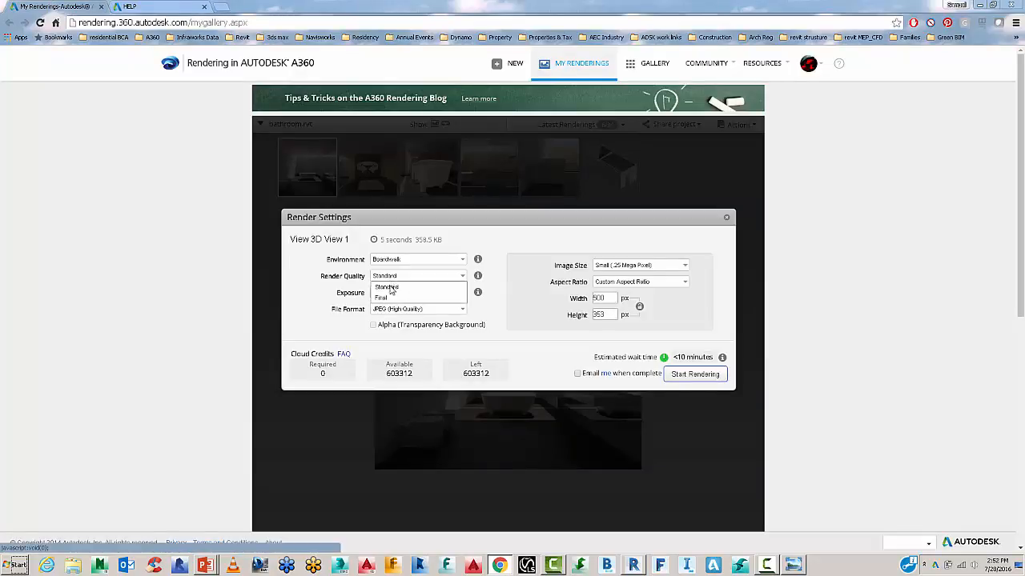
left_click(390, 298)
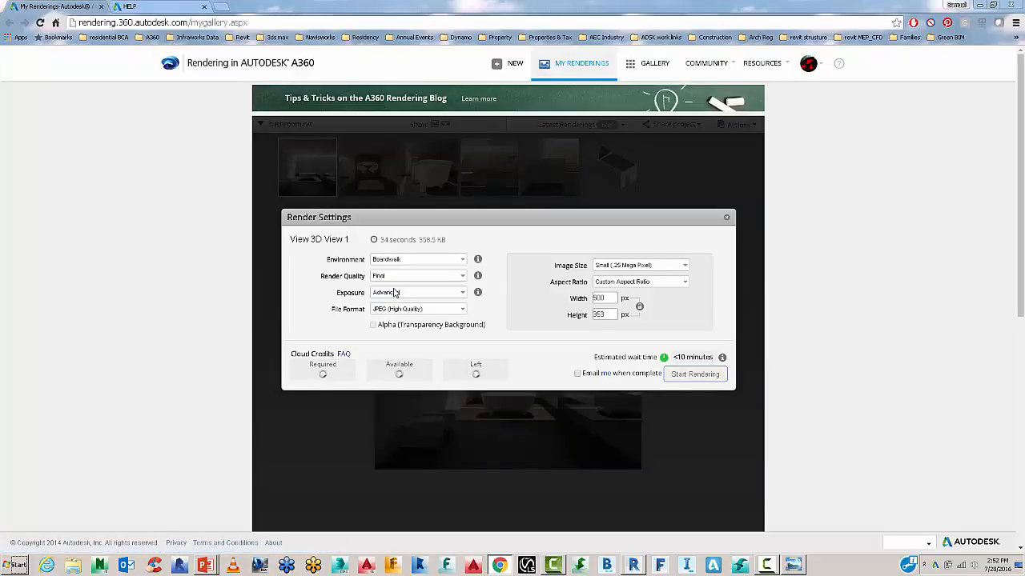
left_click(393, 293)
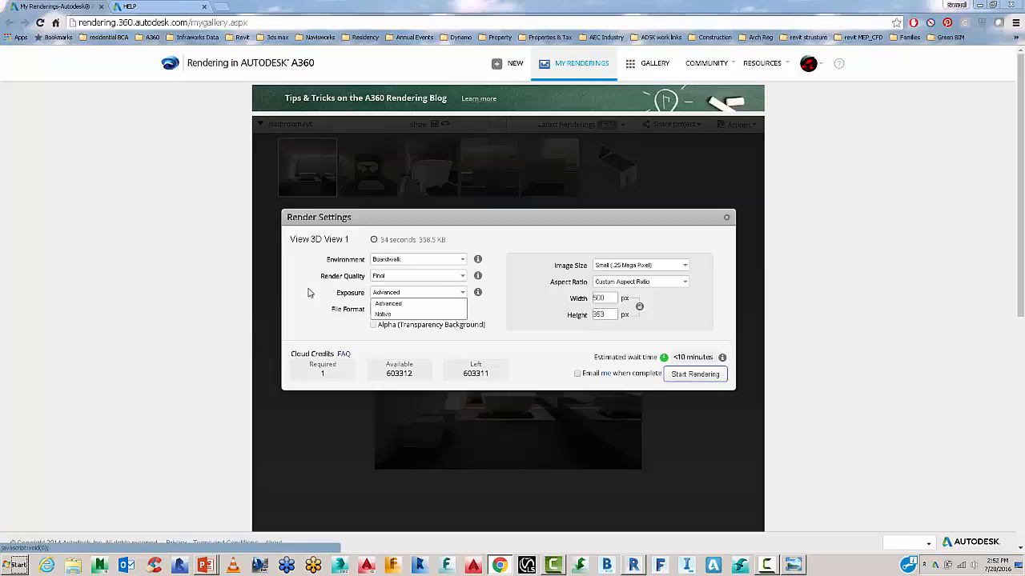
left_click(395, 304)
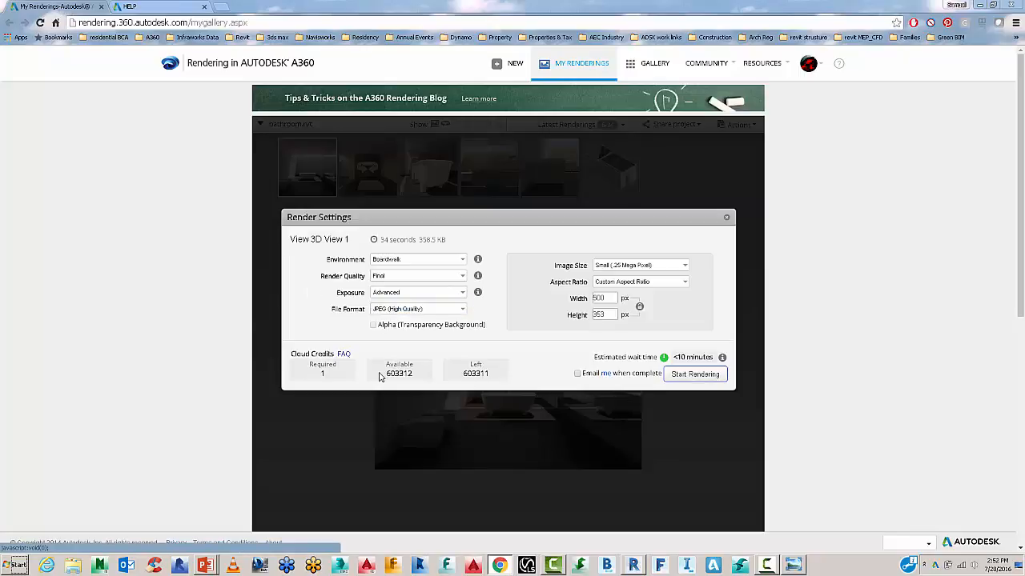
left_click(646, 267)
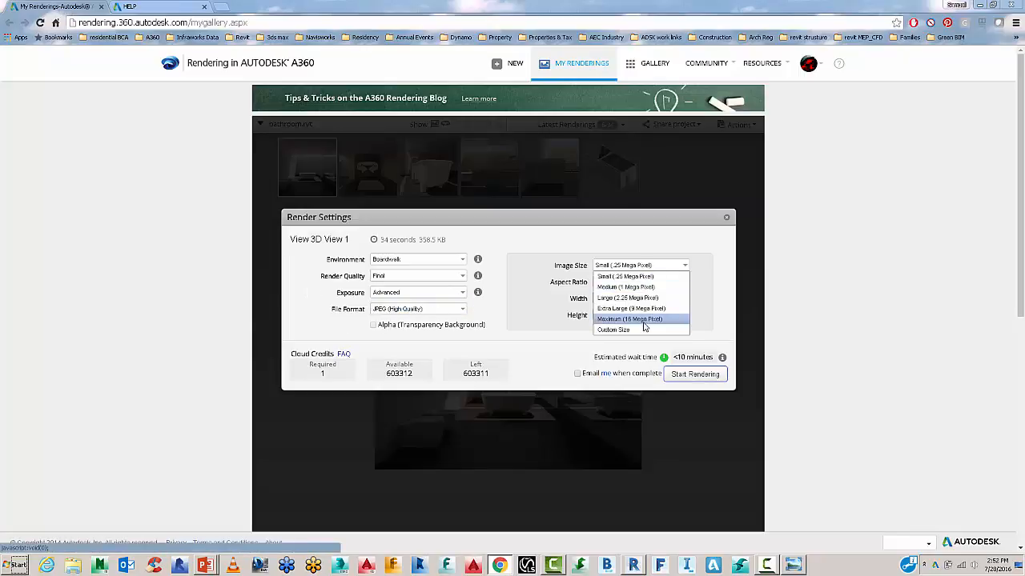
left_click(647, 299)
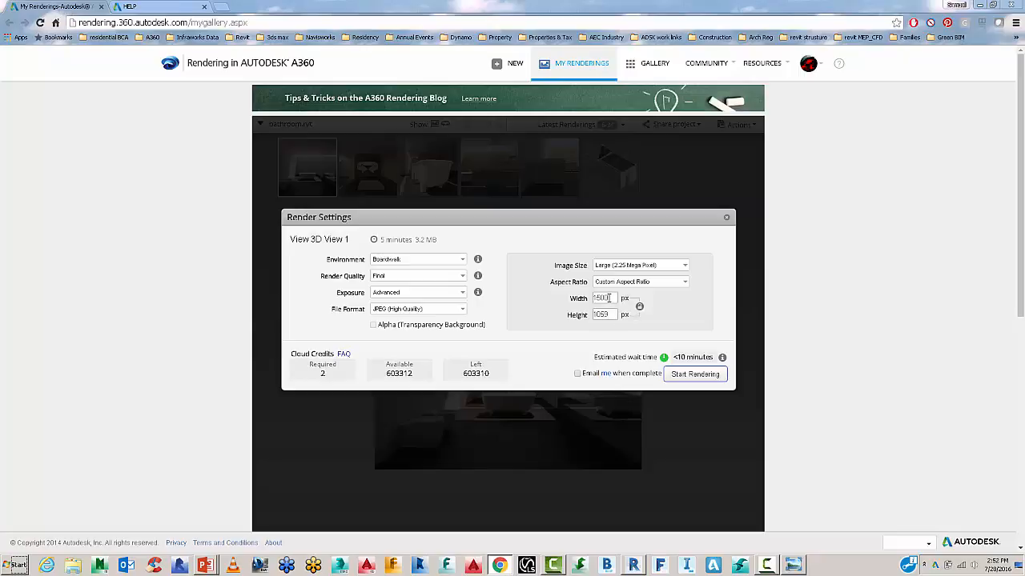
Try a custom image size by entering new width and height 2100.
left_click_drag(609, 298, 565, 301)
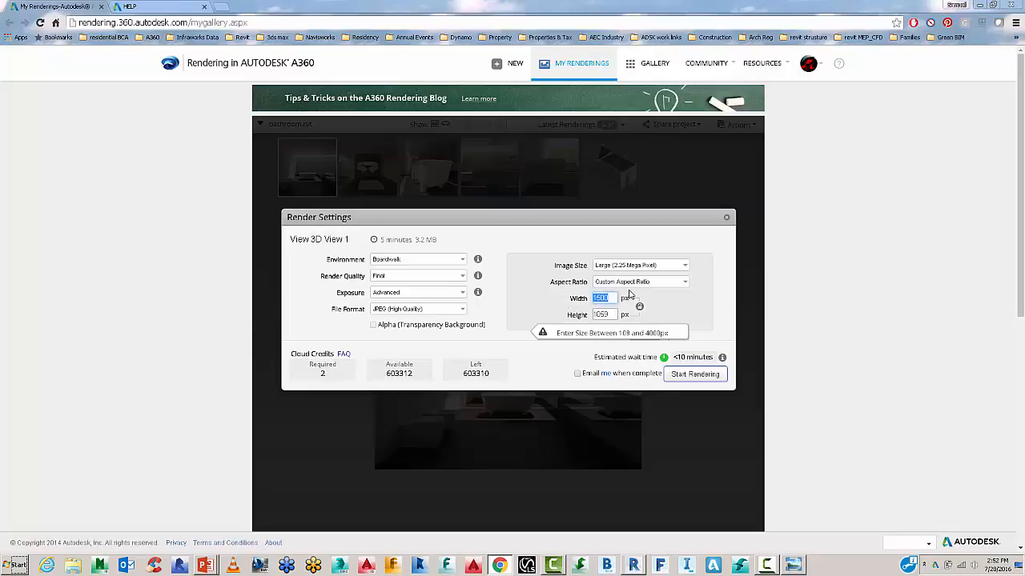
type("27")
left_click_drag(613, 315, 553, 321)
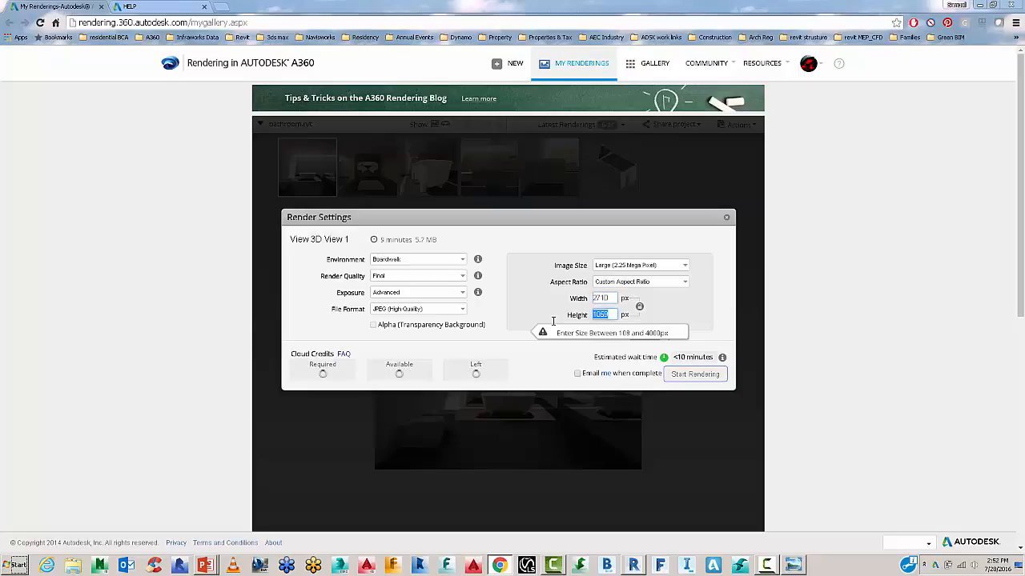
type("2100")
left_click(609, 298)
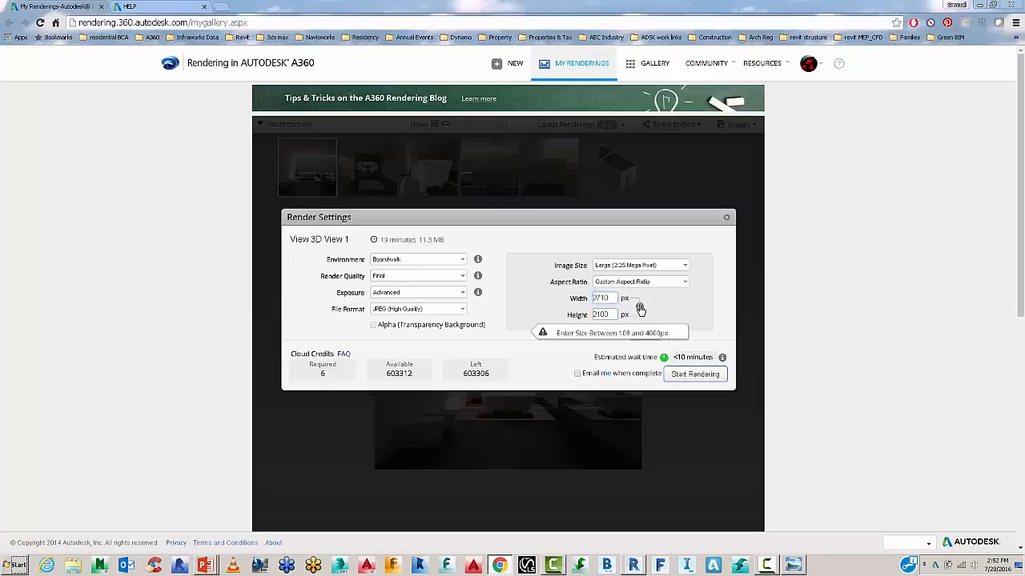
left_click(628, 317)
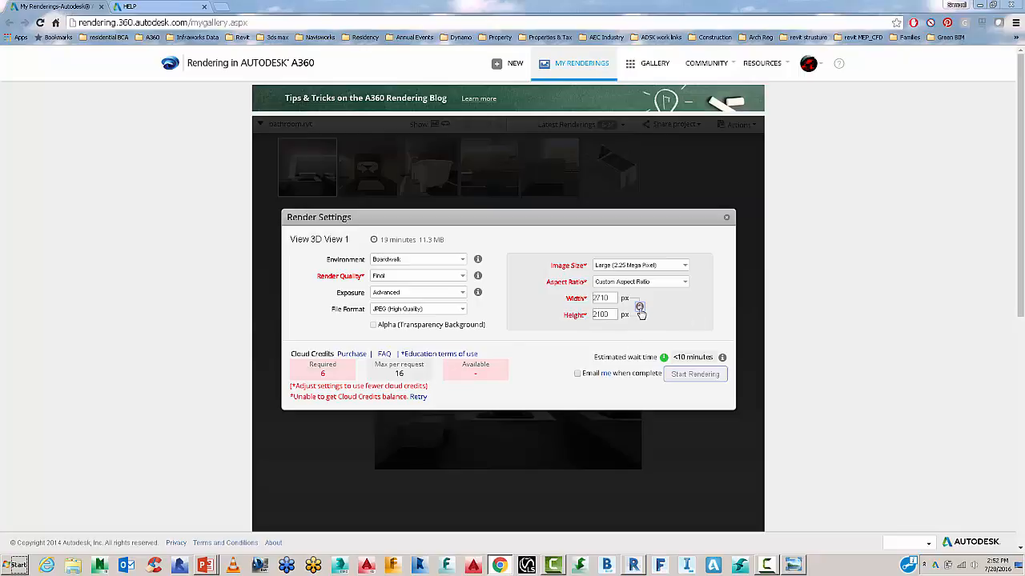
Reapply the Large image size preset and start rendering 3D View 1.
double_click(610, 298)
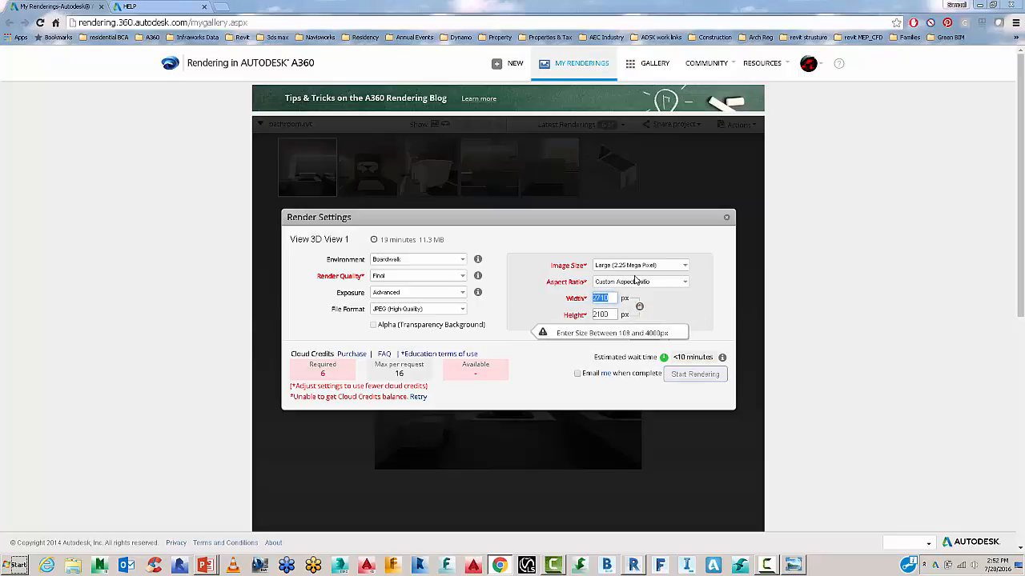
left_click(620, 283)
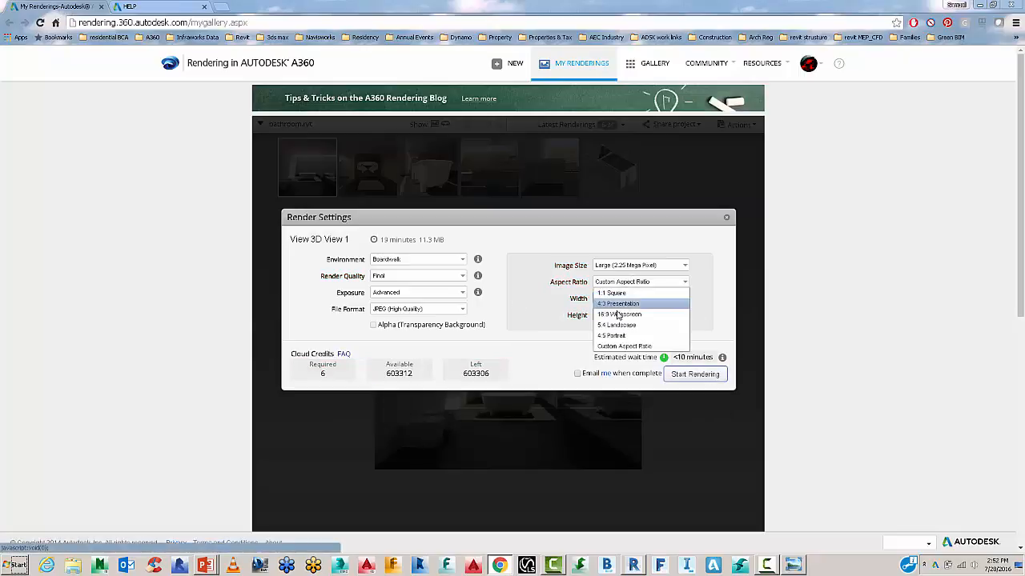
left_click(655, 271)
left_click(653, 271)
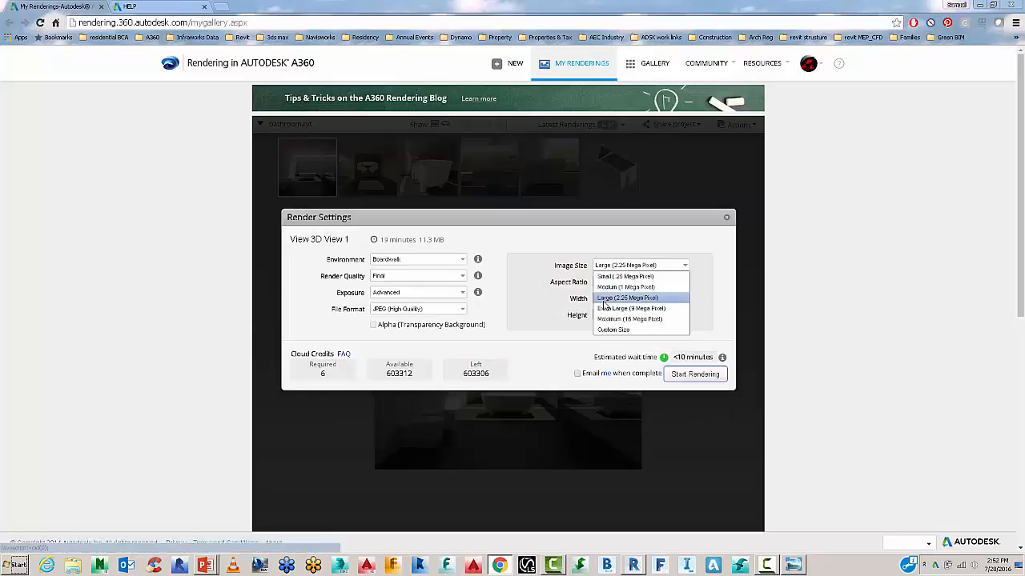
left_click(606, 304)
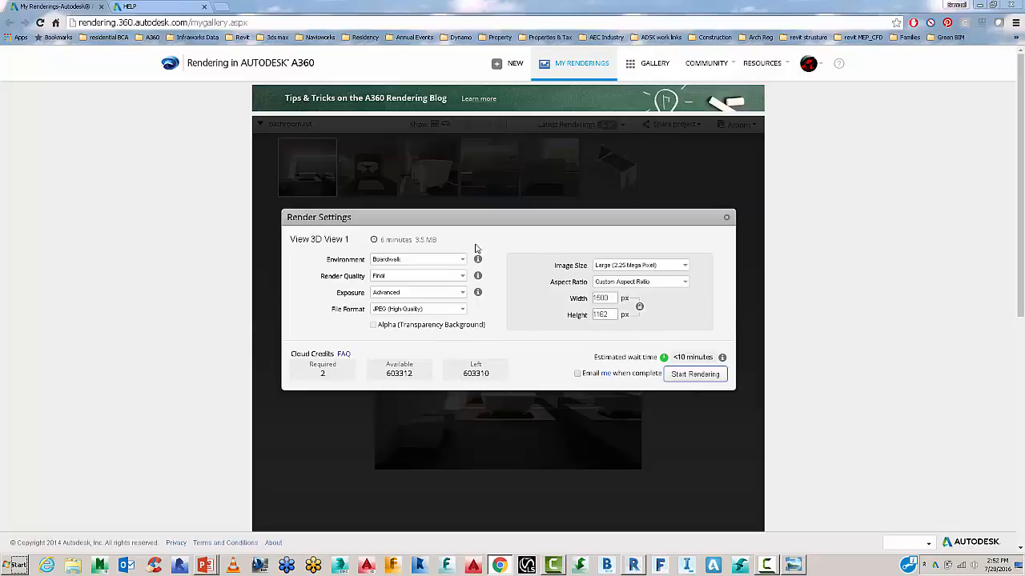
left_click(679, 373)
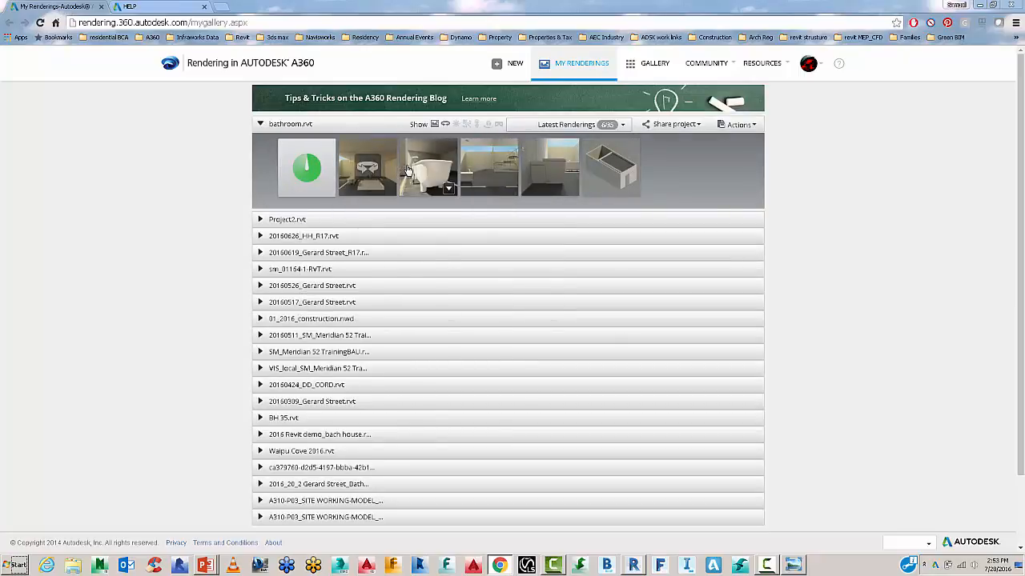
Open the 3D View 3 bathtub render and choose Render as Illuminance.
mouse_move(525, 171)
mouse_move(493, 173)
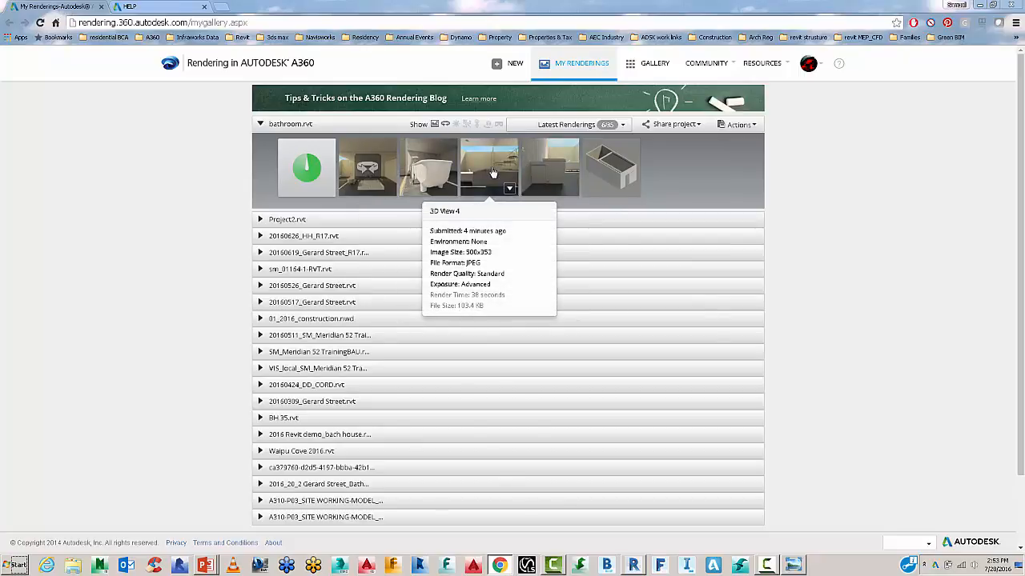
left_click(446, 171)
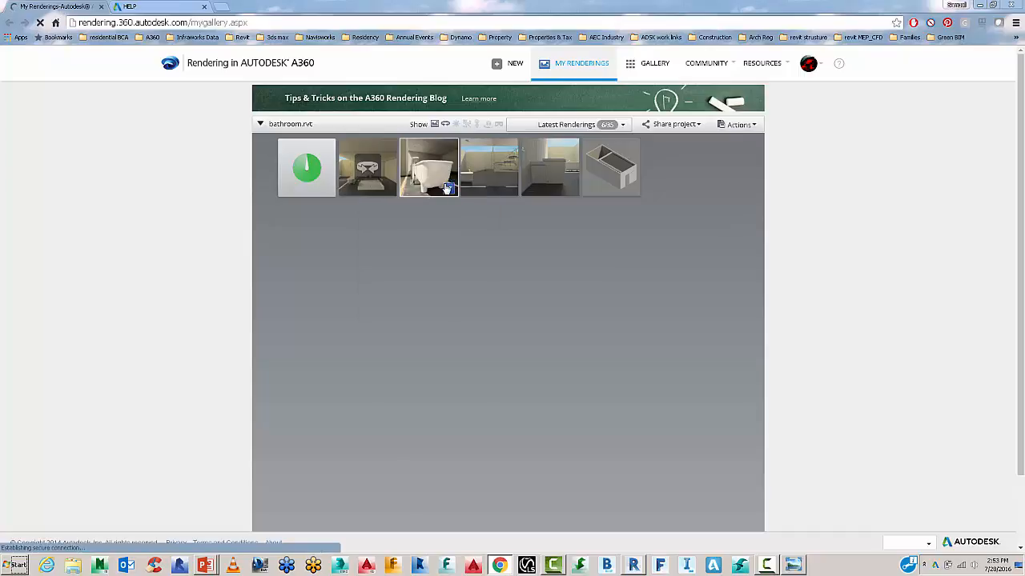
left_click(448, 190)
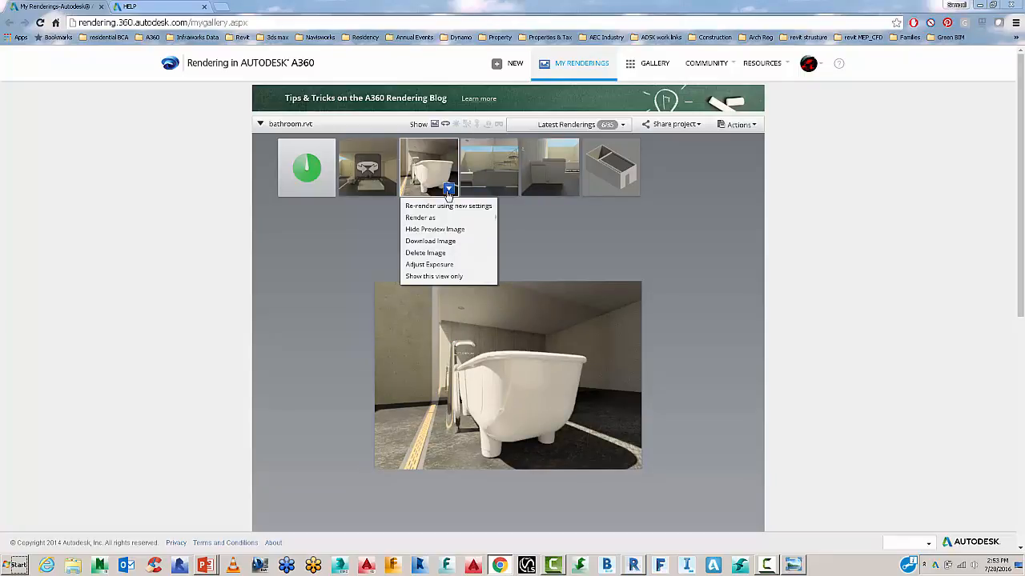
mouse_move(441, 220)
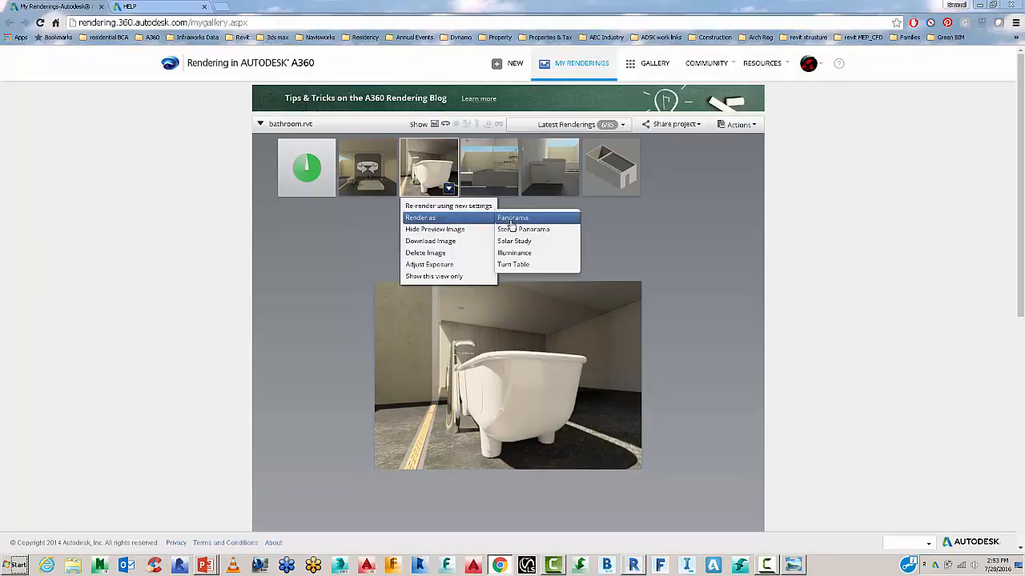
left_click(514, 253)
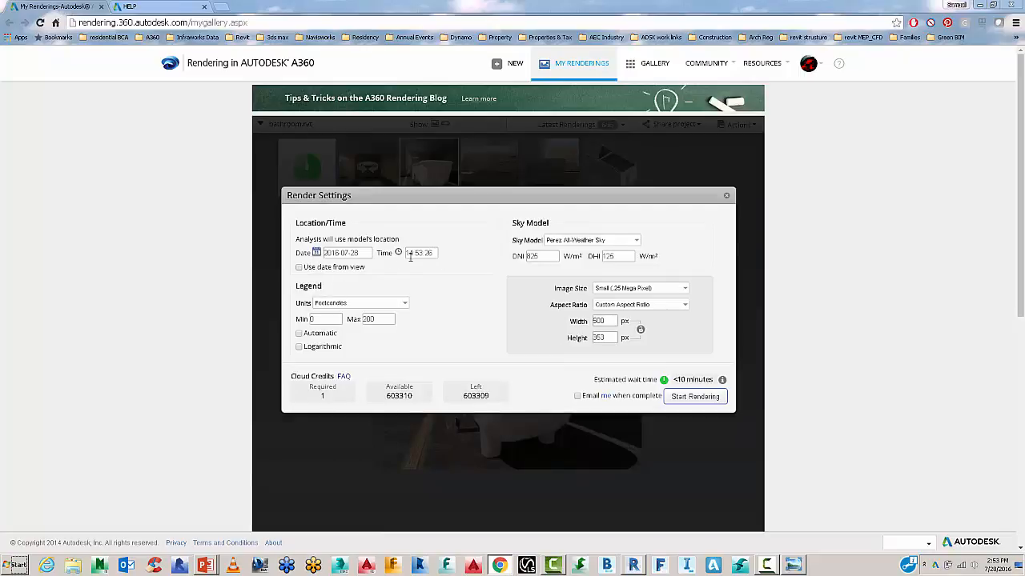
Use the view's date, Lux units and an automatic logarithmic legend, keeping Perez All-Weather Sky.
left_click(300, 267)
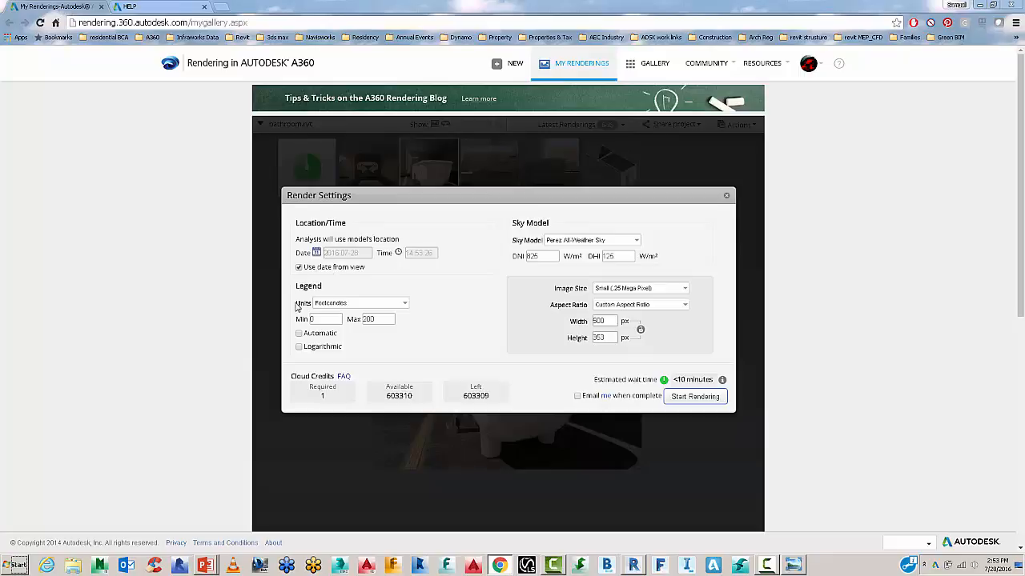
left_click(331, 305)
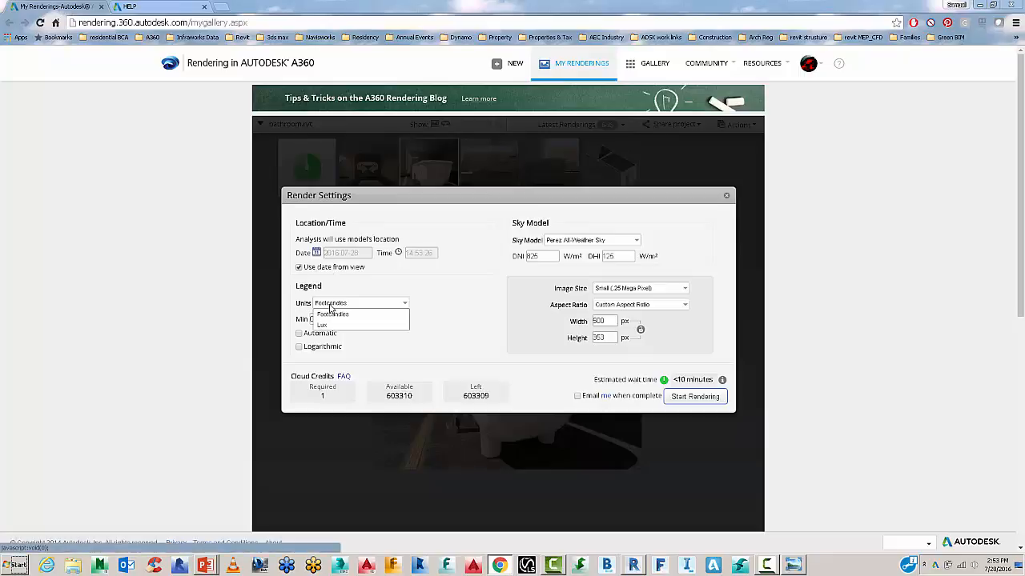
left_click(333, 326)
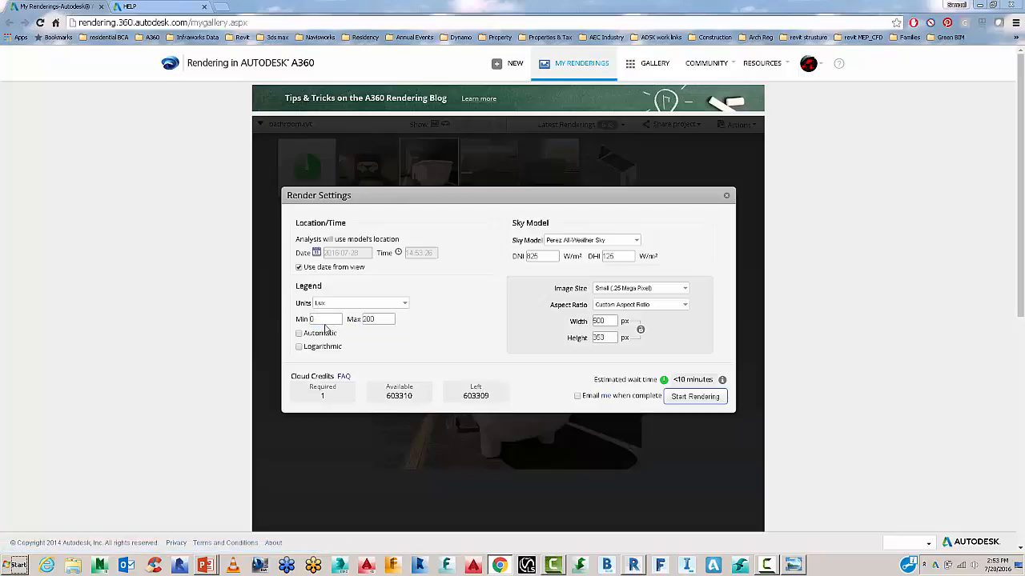
left_click(299, 333)
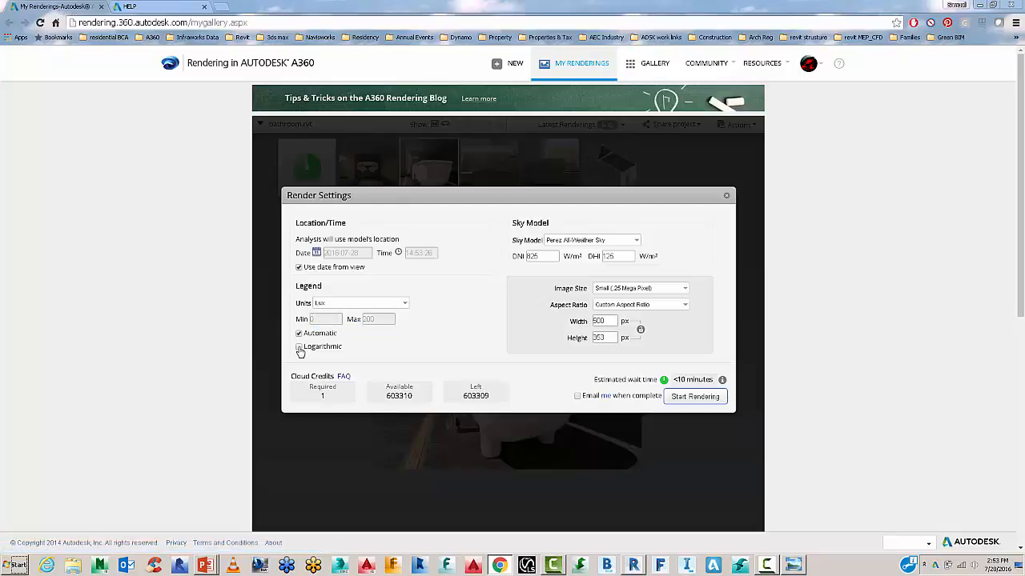
left_click(300, 347)
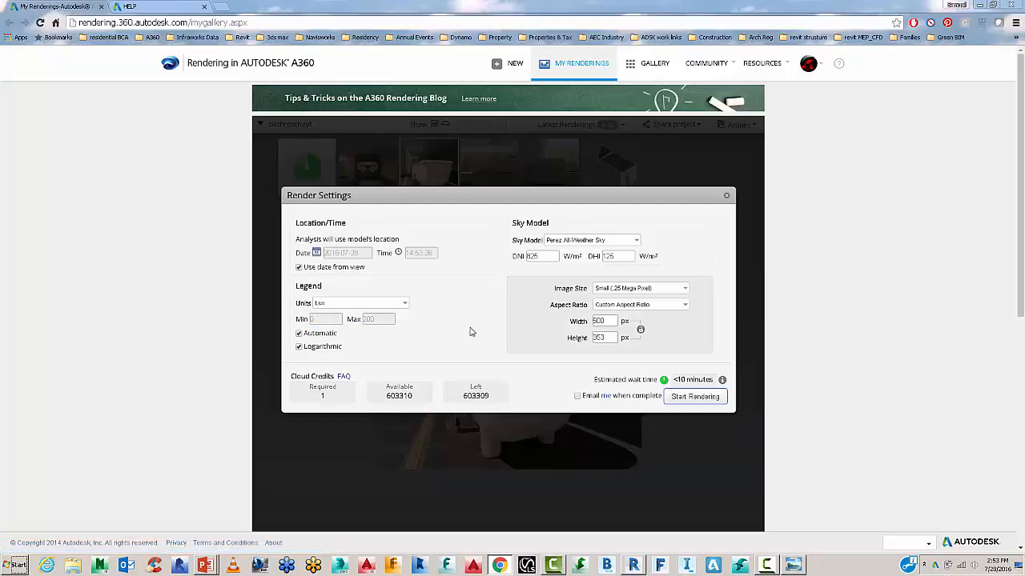
left_click(573, 243)
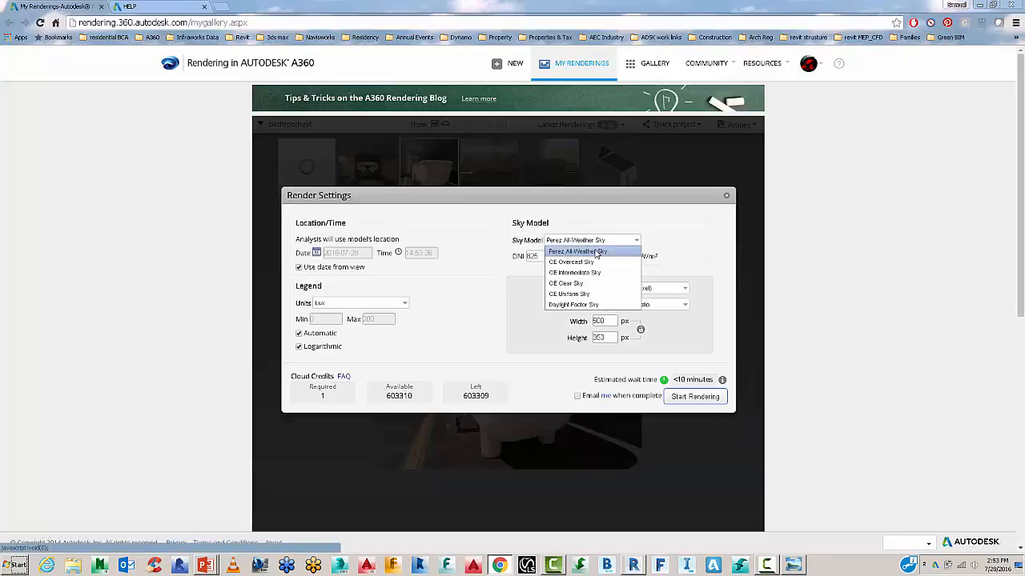
left_click(570, 252)
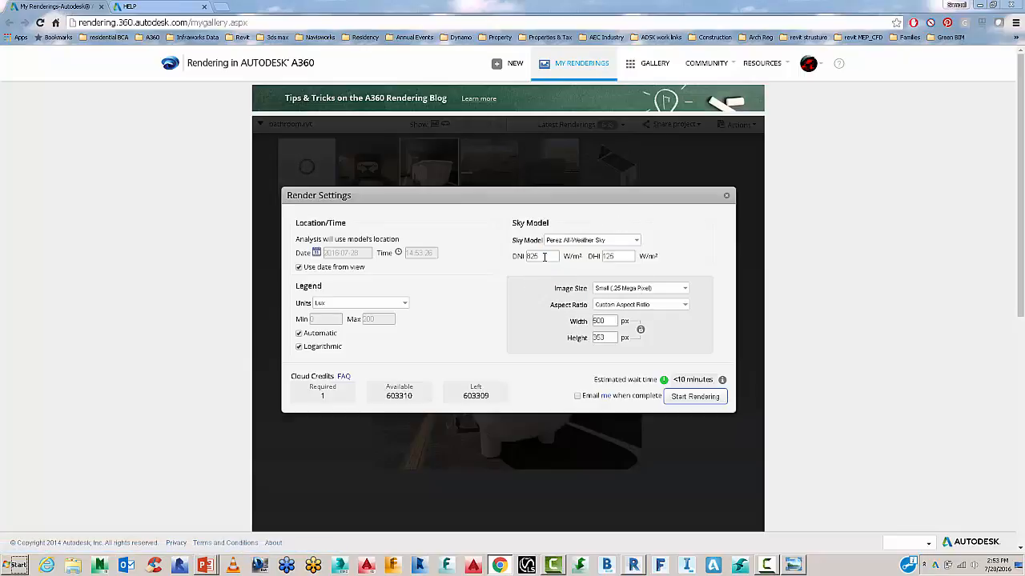
Set the image size to Large and start the illuminance render.
left_click(631, 292)
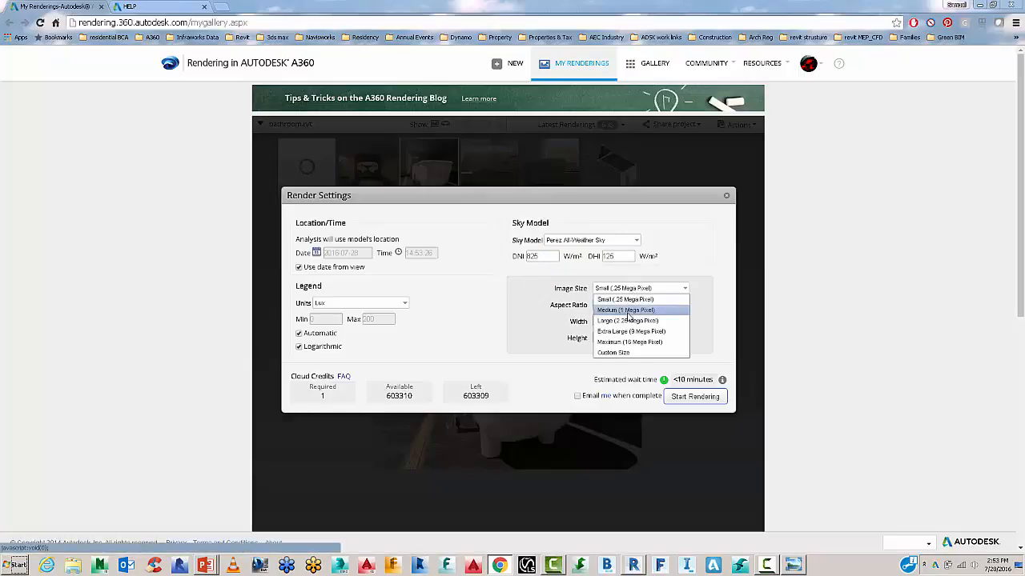
left_click(629, 320)
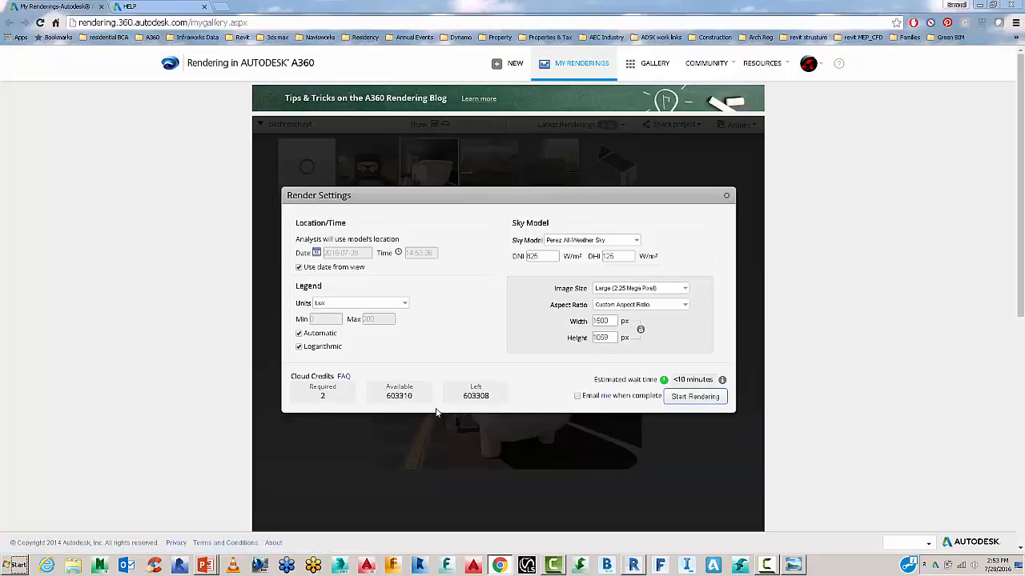
left_click(686, 399)
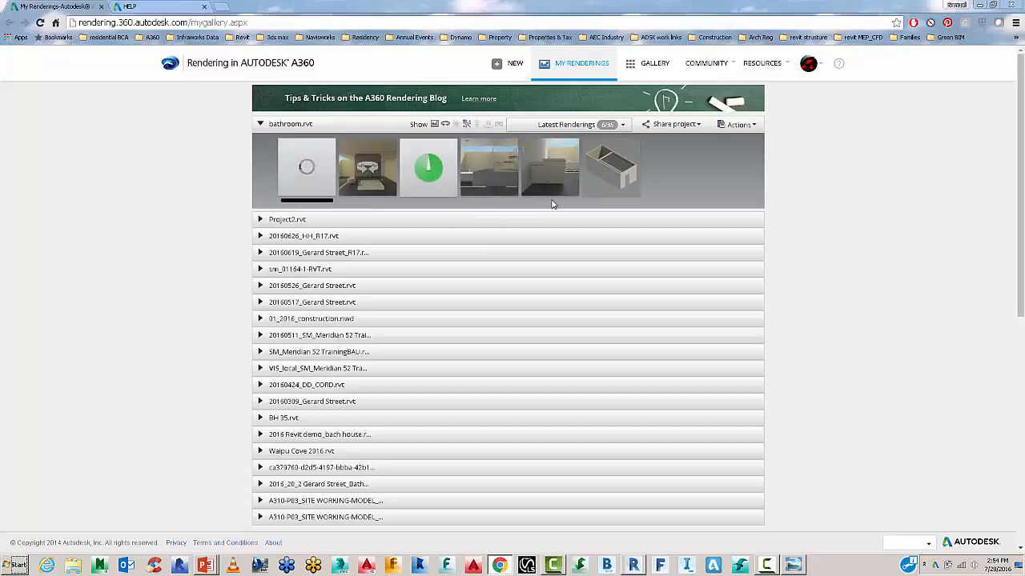
Open the bathroom render's options and choose Render as Solar Study.
mouse_move(520, 186)
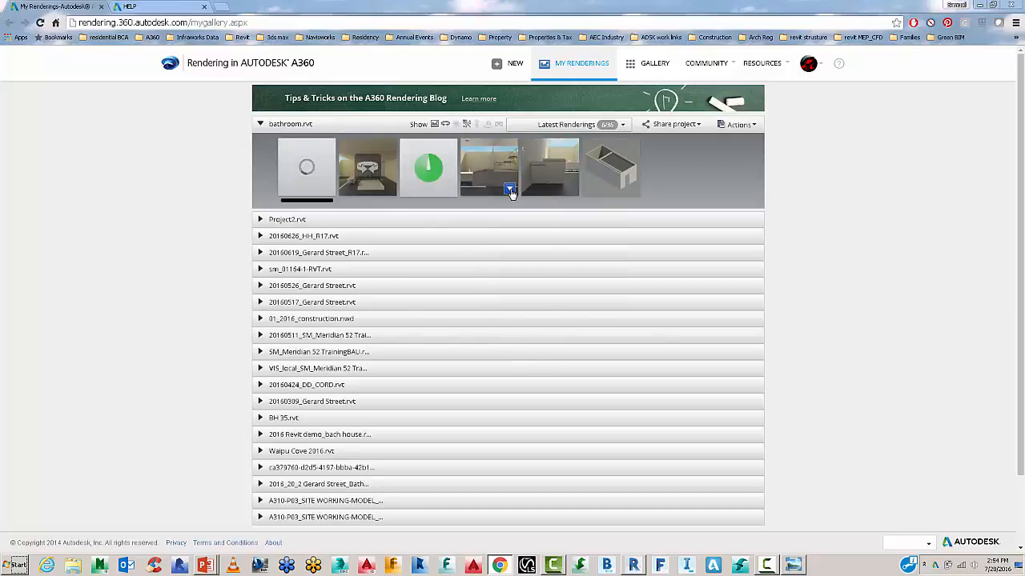
left_click(511, 192)
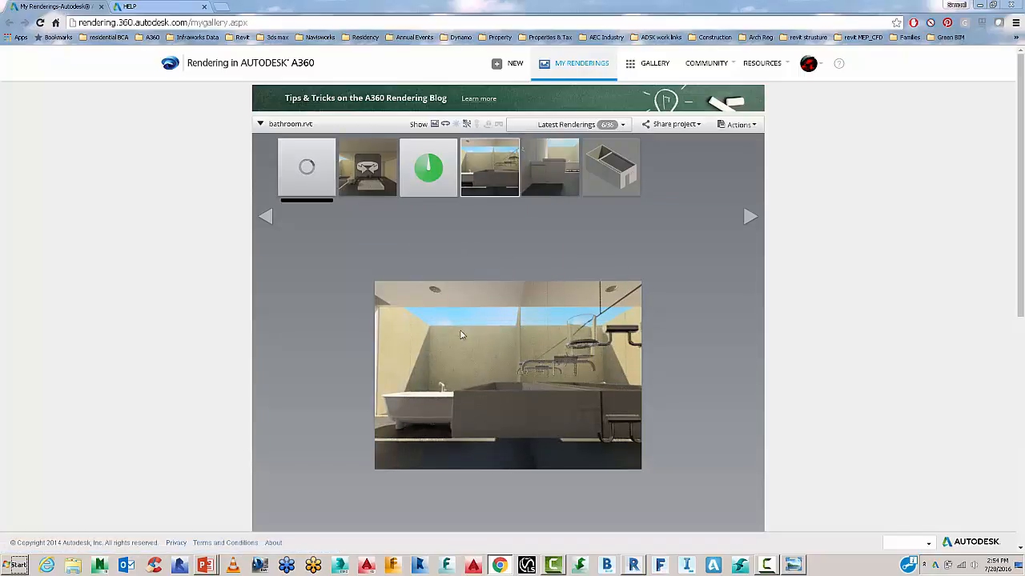
left_click(510, 189)
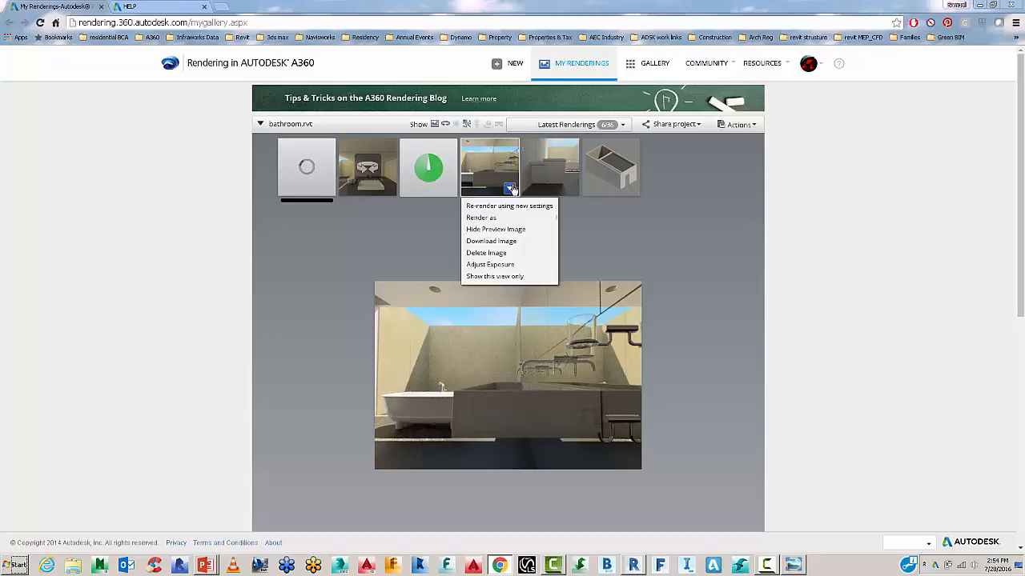
mouse_move(514, 218)
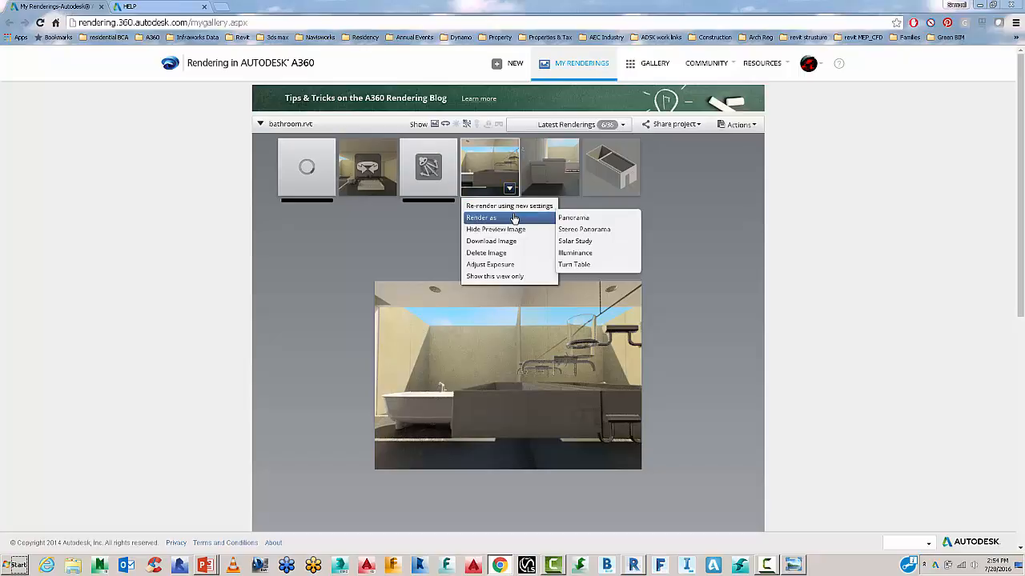
left_click(574, 241)
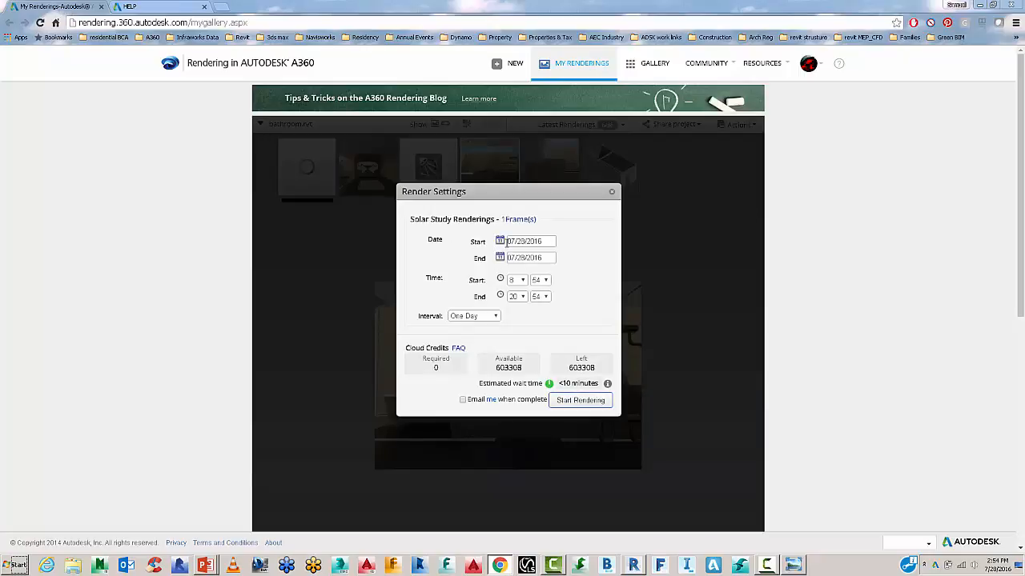
Set the solar study interval to 15 Minutes (49 frames) and start rendering.
left_click(487, 317)
left_click(477, 331)
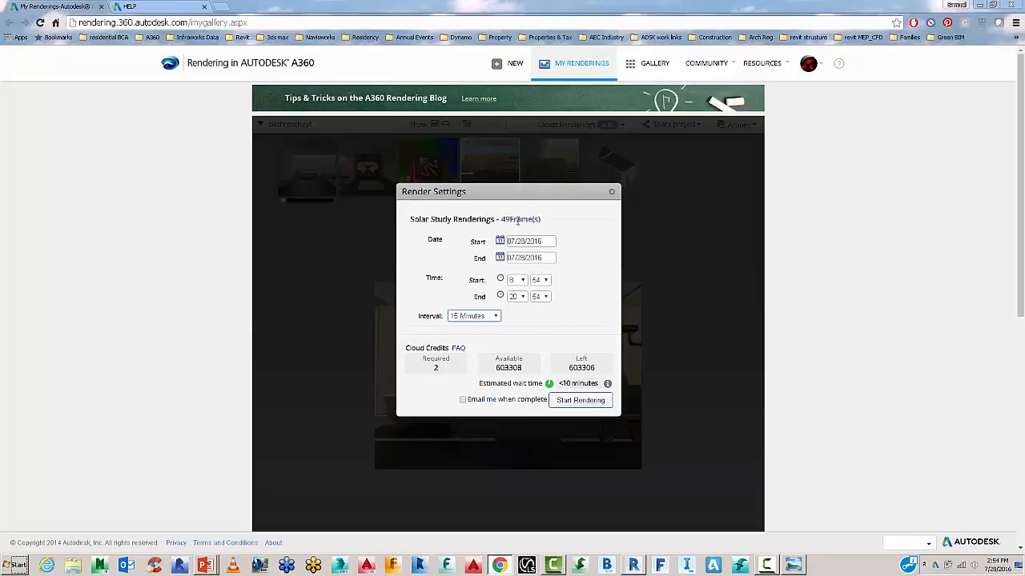
left_click_drag(497, 219, 544, 220)
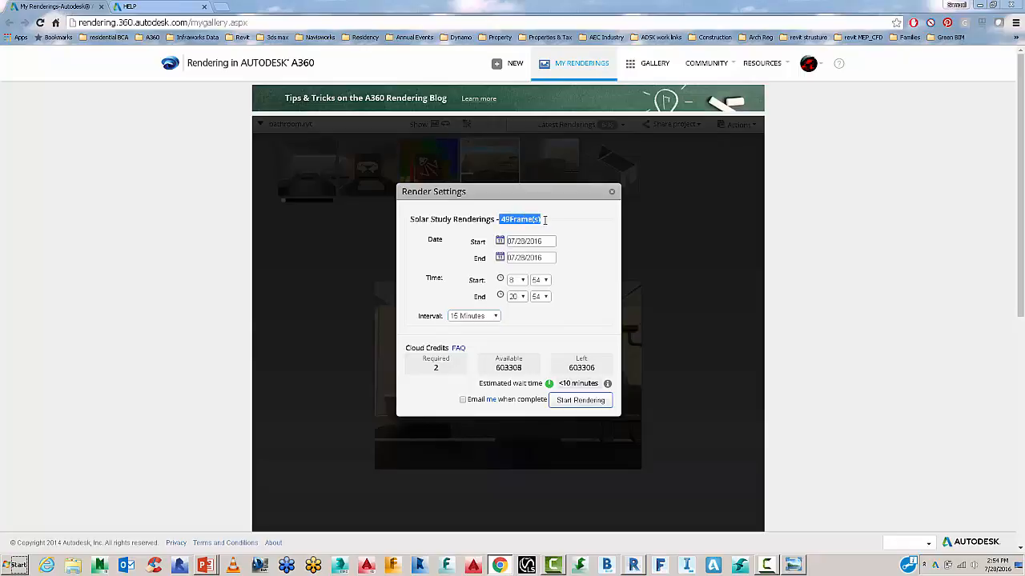
left_click(471, 317)
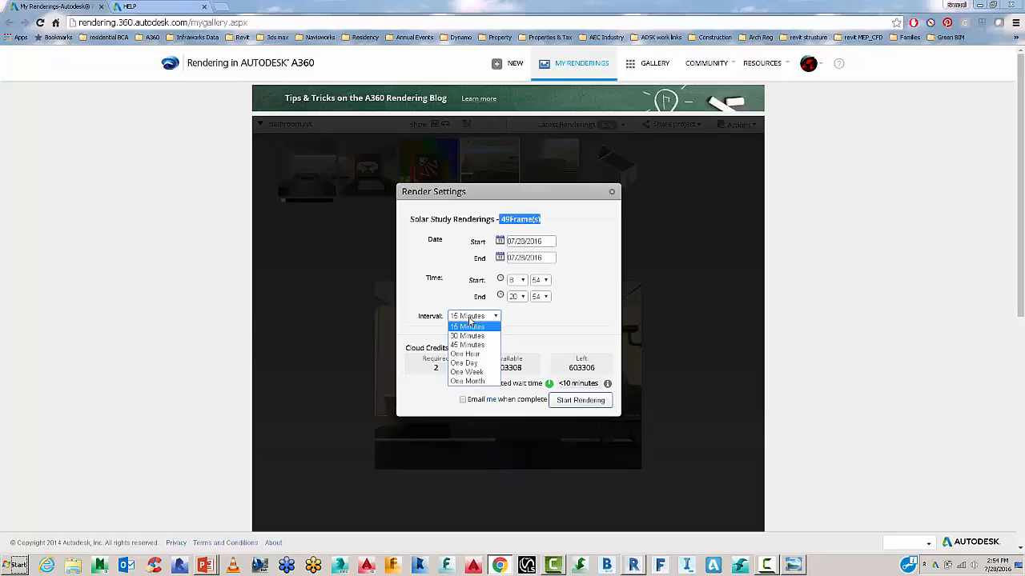
left_click(466, 356)
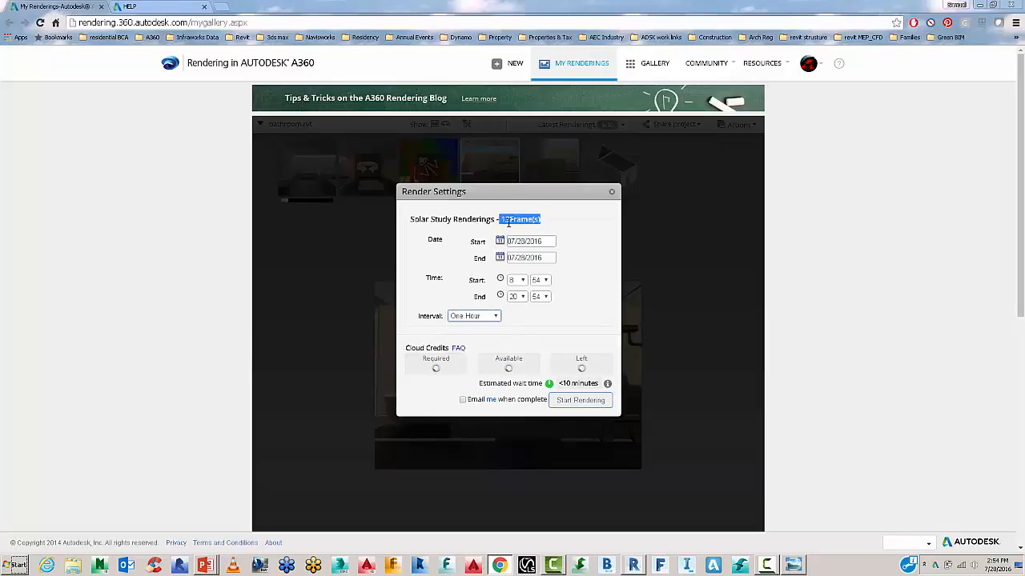
left_click(475, 317)
left_click(467, 327)
left_click(566, 401)
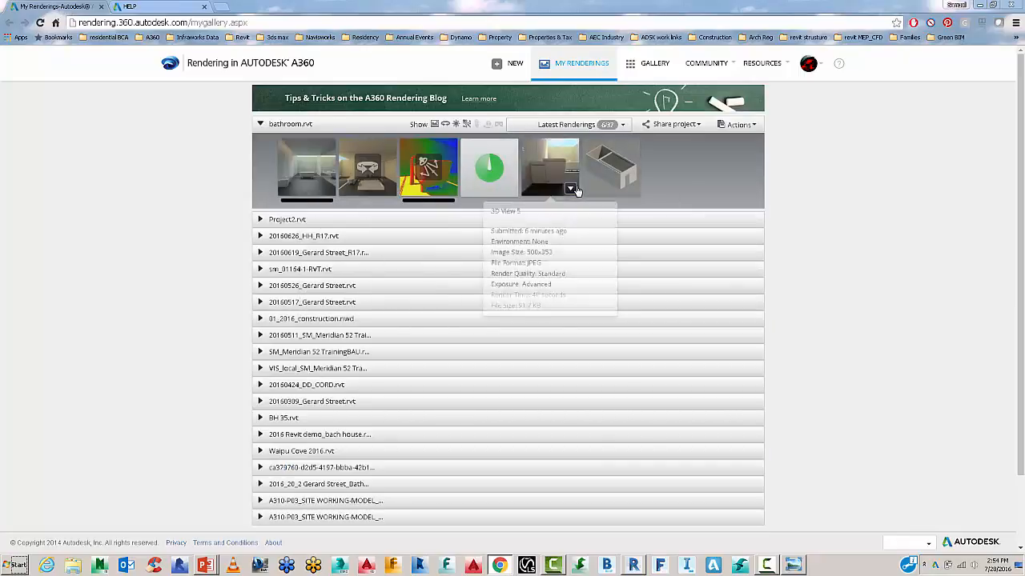
Open a new Chrome tab on the Google start page.
left_click(569, 188)
mouse_move(571, 217)
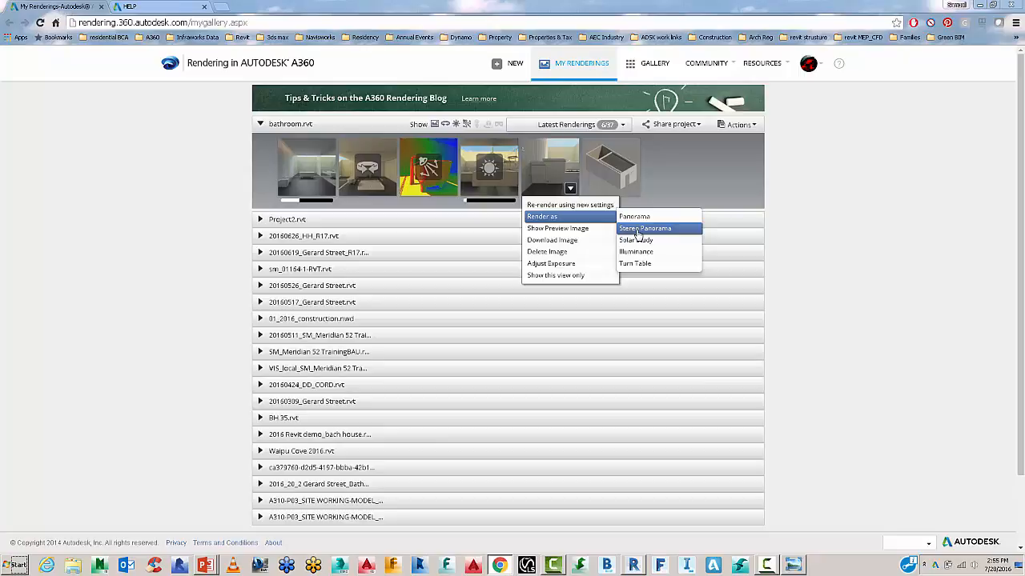
left_click(223, 7)
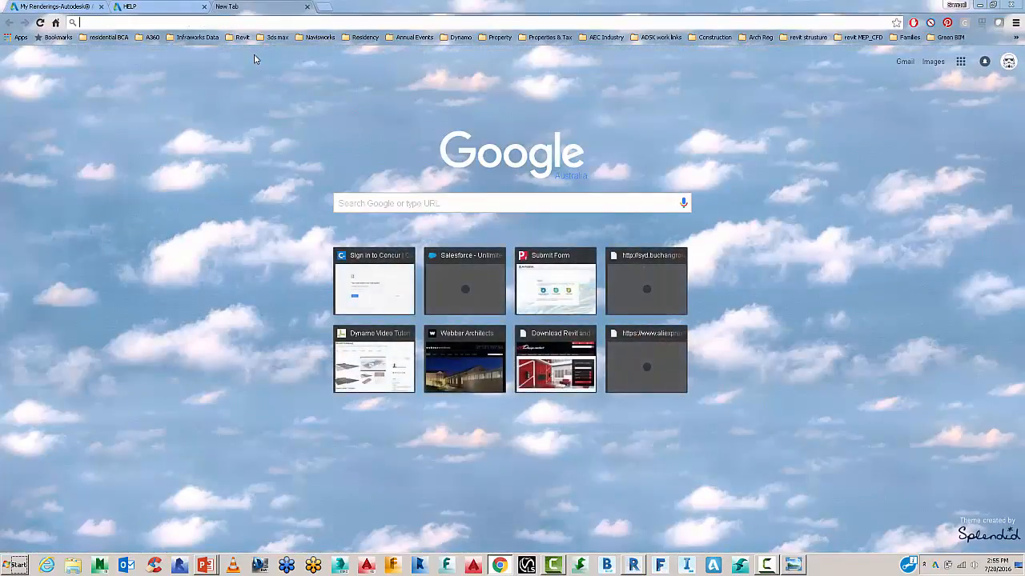
Search for 'google cardboard VR' and open the Google Cardboard Black shopping listing.
type("googl")
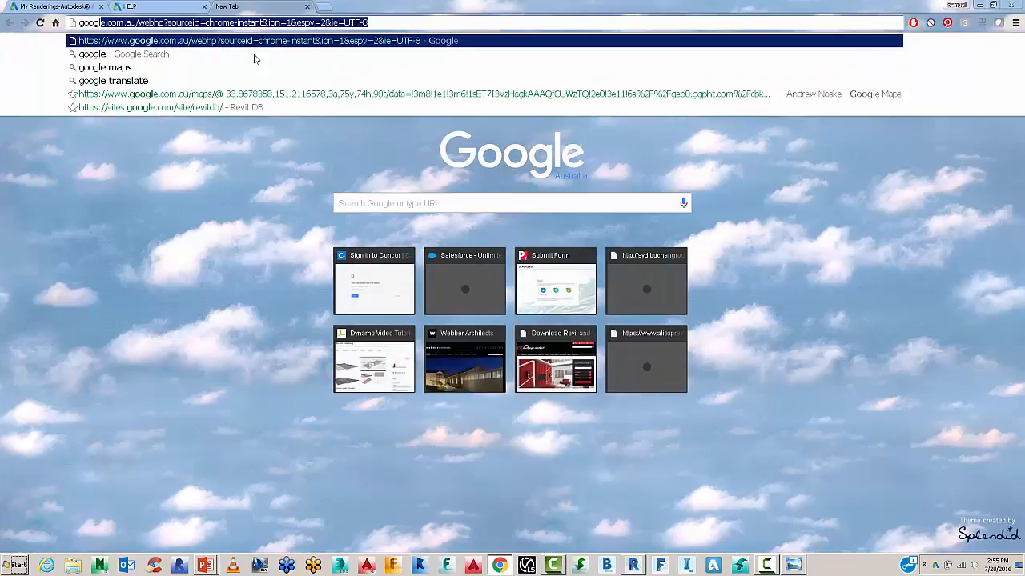
type("ecardboard b")
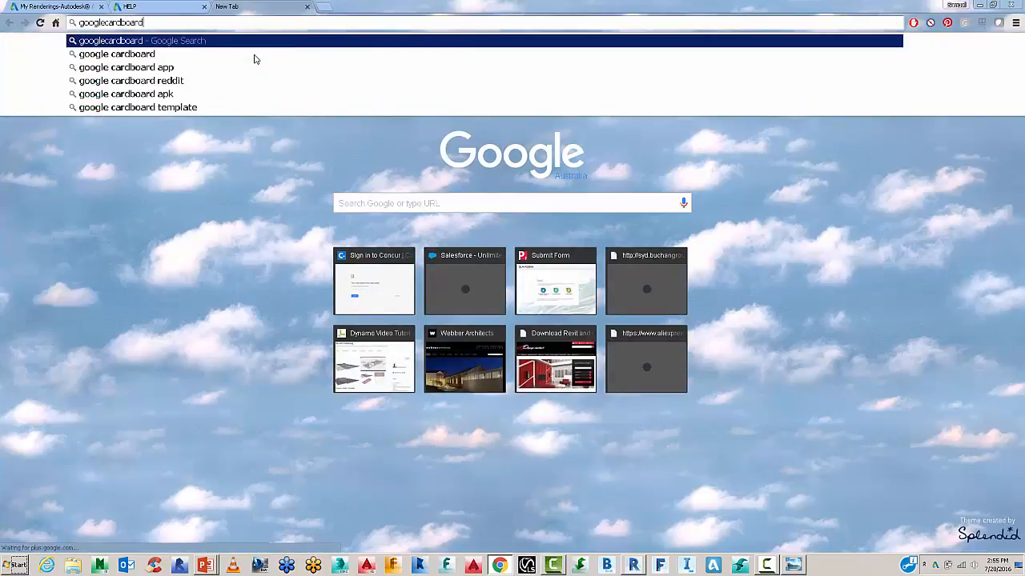
key("BackSpace")
type("VR")
key("Return")
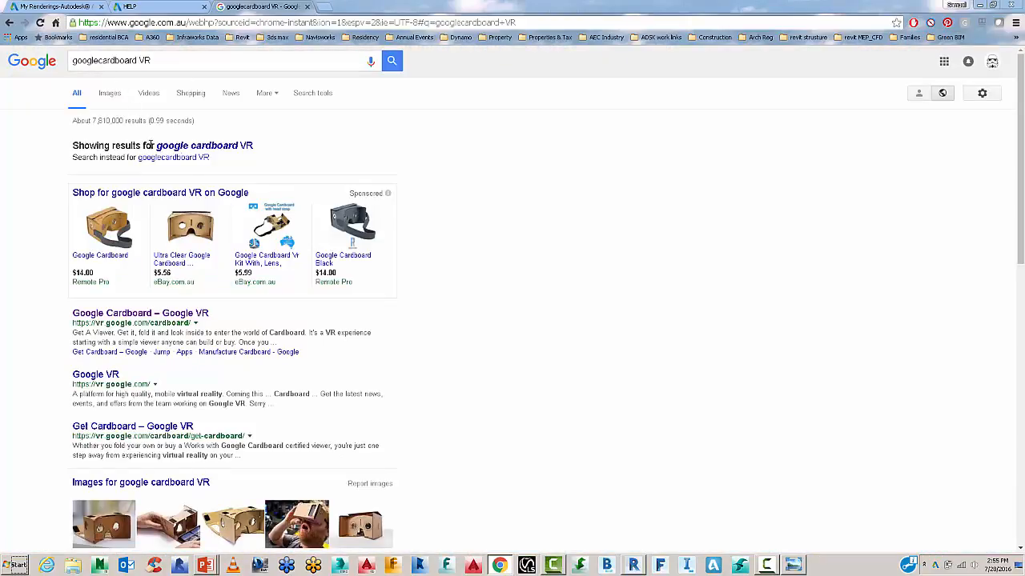
left_click(179, 191)
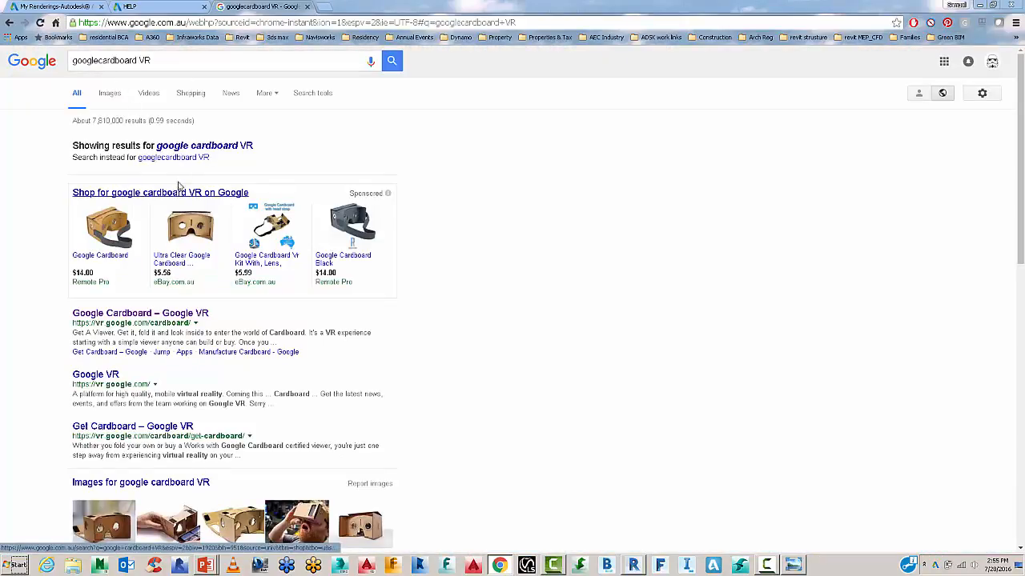
left_click(184, 145)
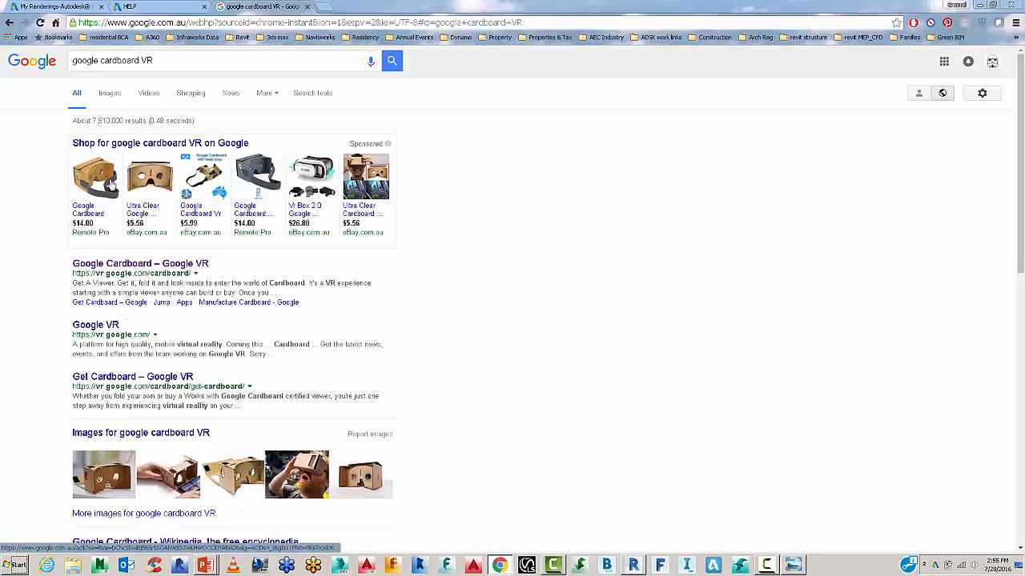
mouse_move(101, 185)
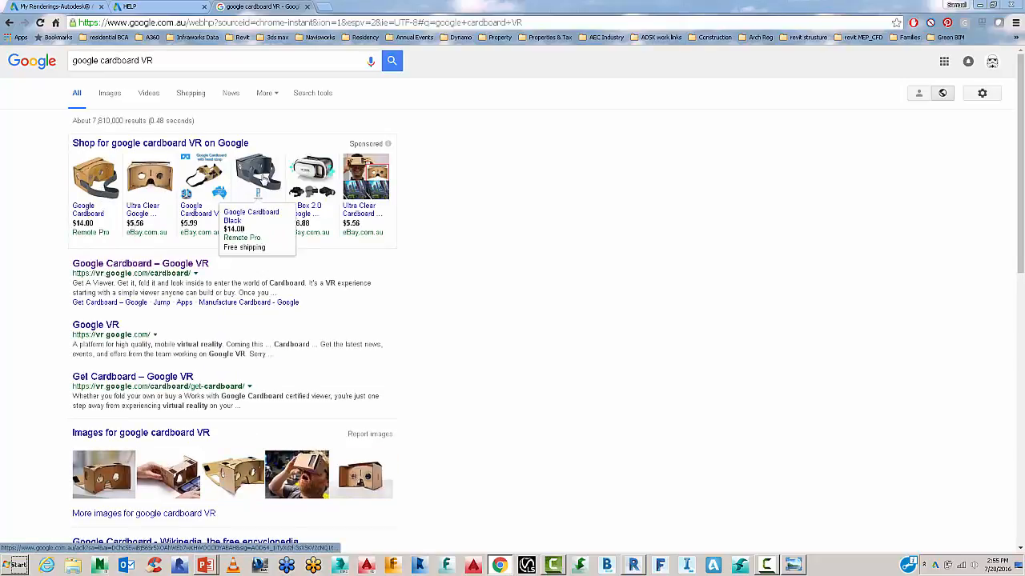
left_click(262, 180)
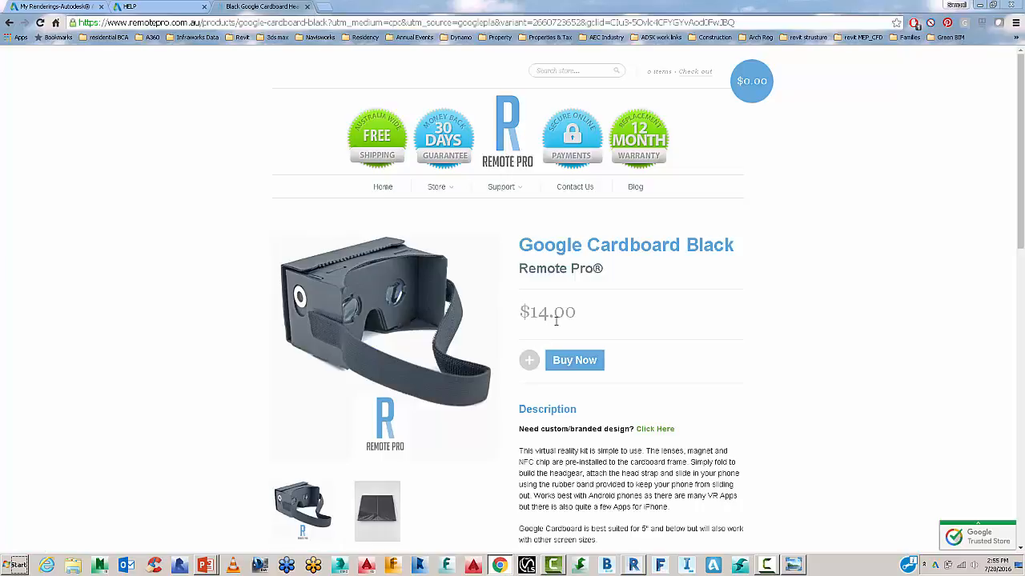
Browse the Vr Box 2.0 eBay listing's photos, then switch back to the A360 gallery tab.
scroll(535, 327, "down", 2)
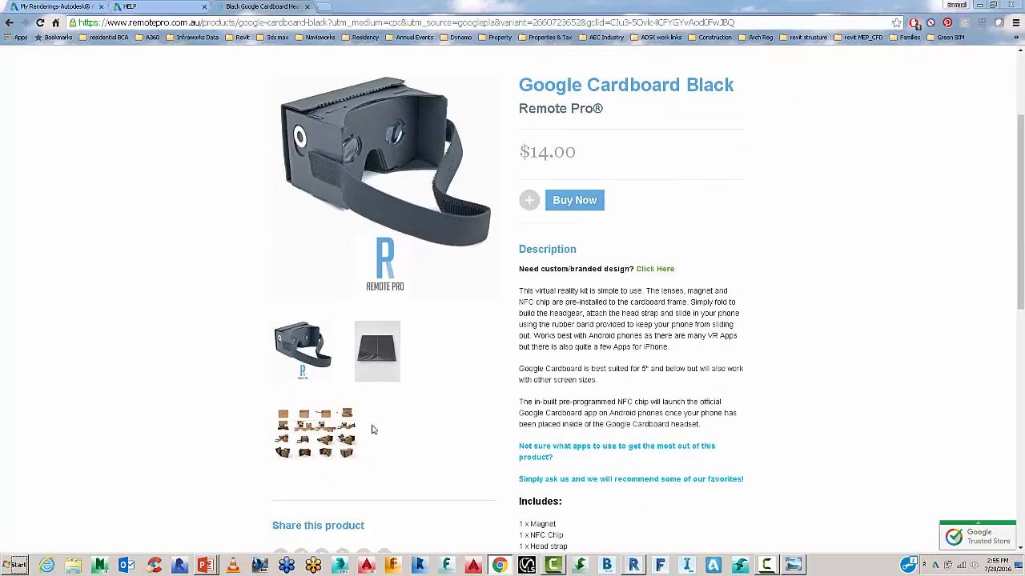
scroll(311, 432, "up", 2)
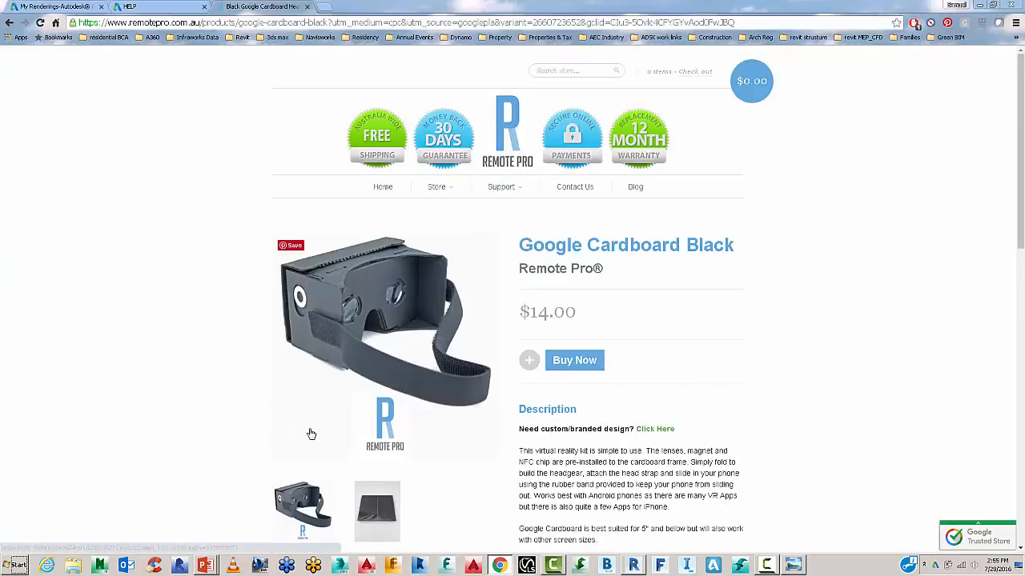
left_click(9, 22)
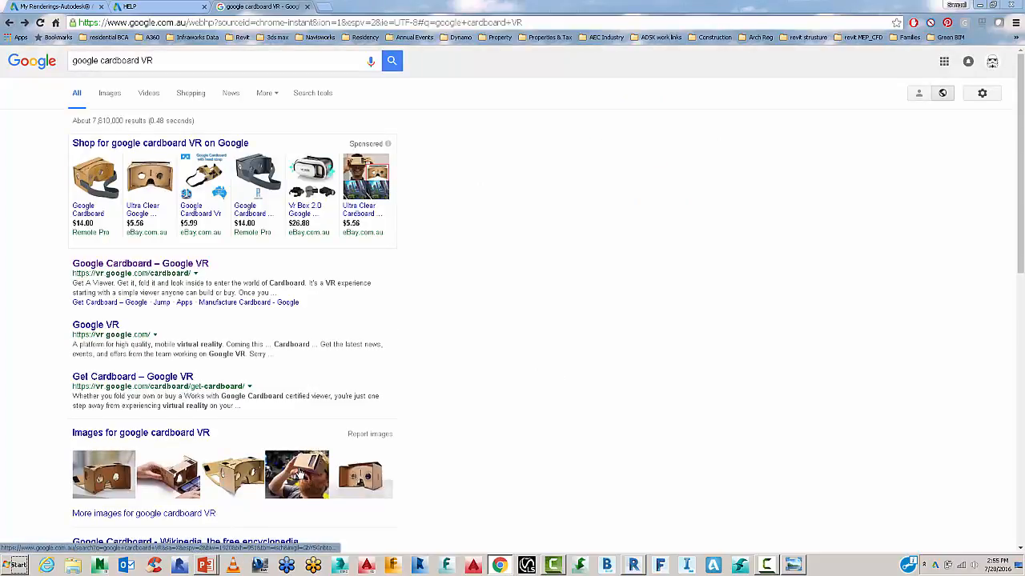
left_click(300, 170)
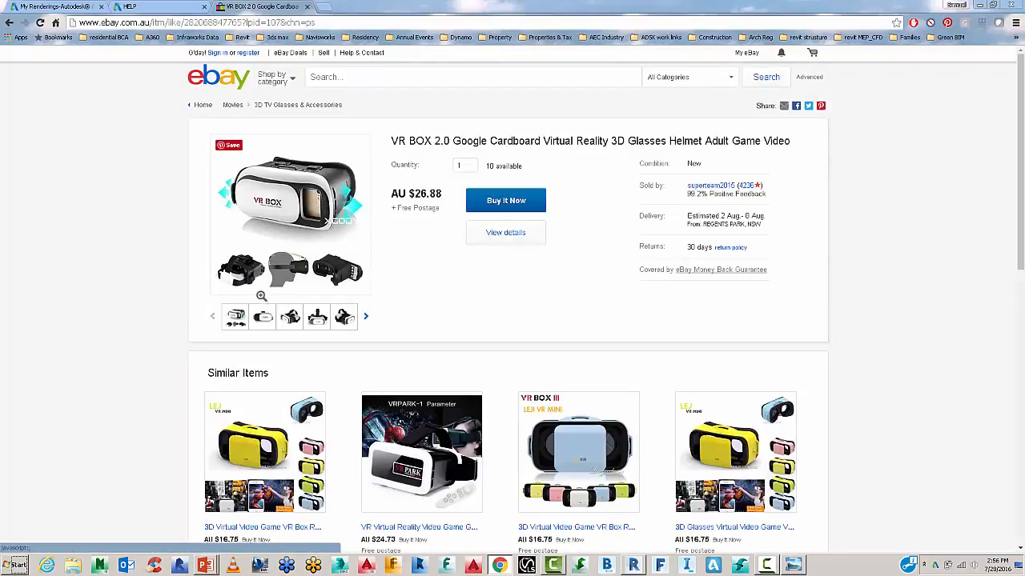
mouse_move(293, 318)
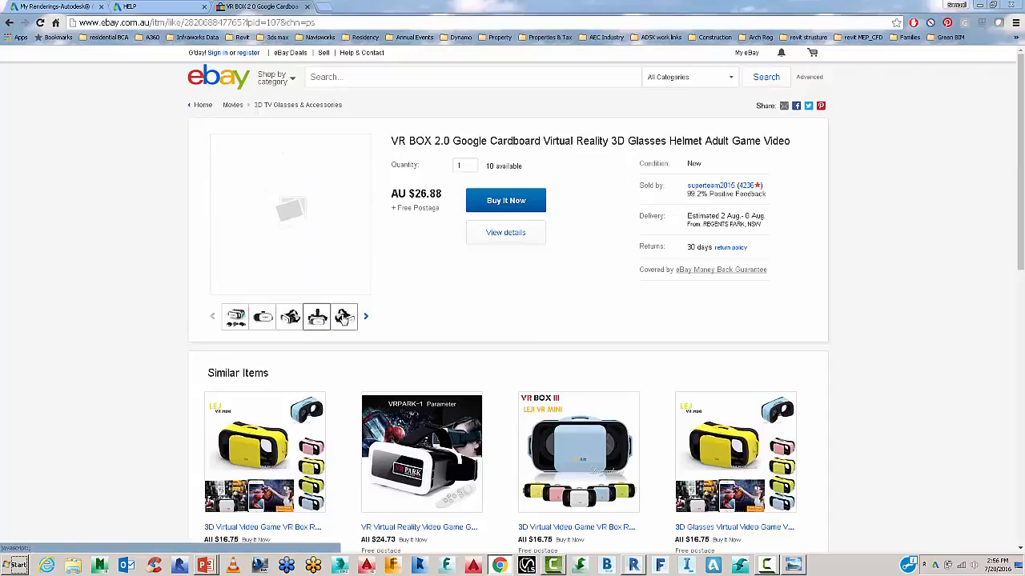
left_click(343, 318)
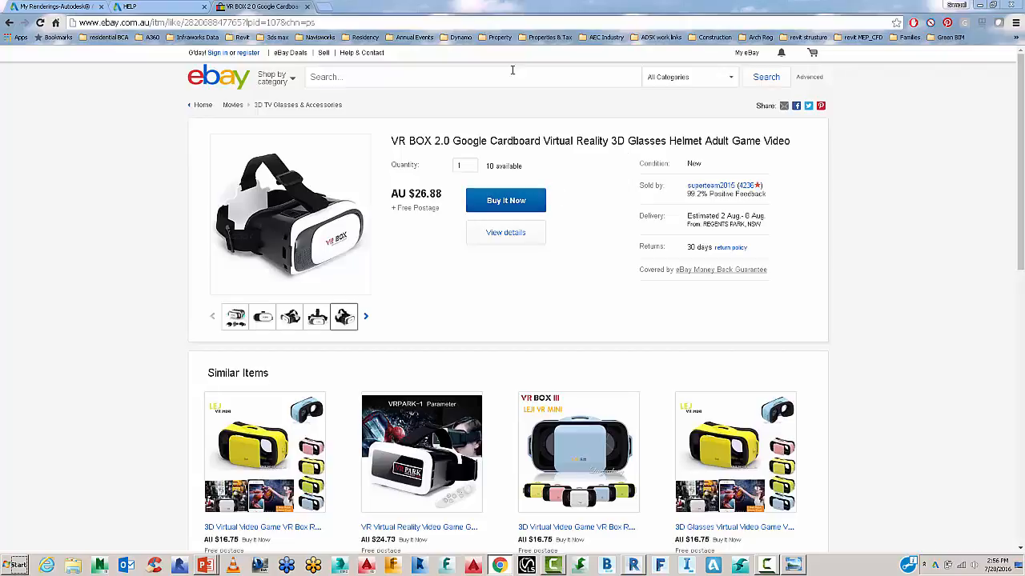
left_click(77, 6)
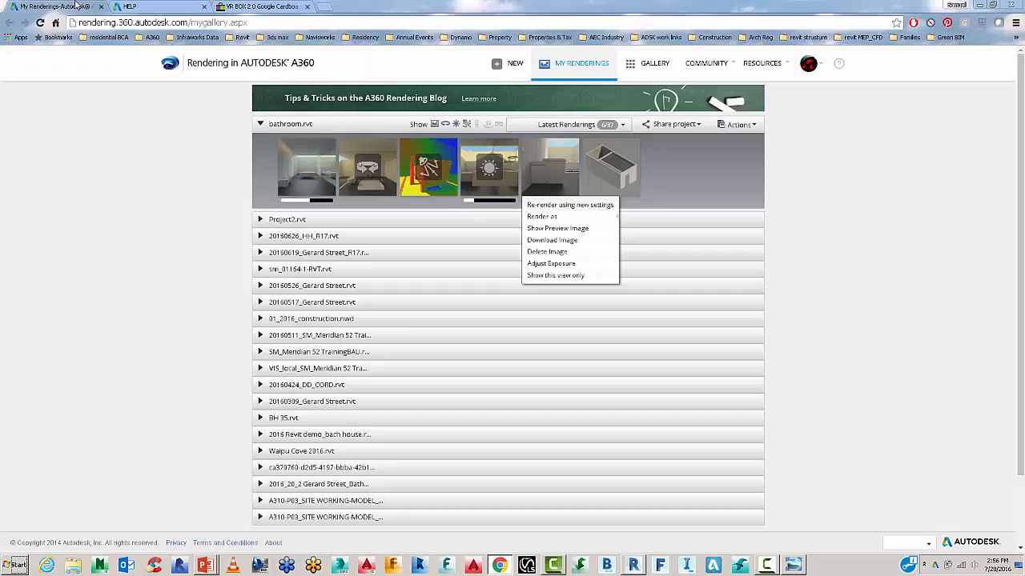
Open the 3D View 2 panorama, copy its share link, and view it full screen.
left_click(380, 176)
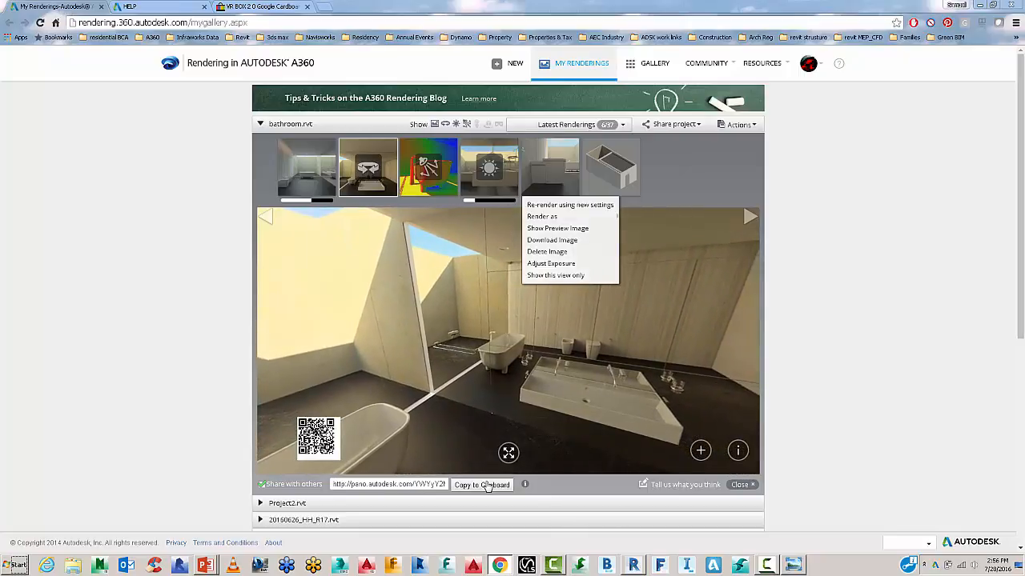
left_click(482, 485)
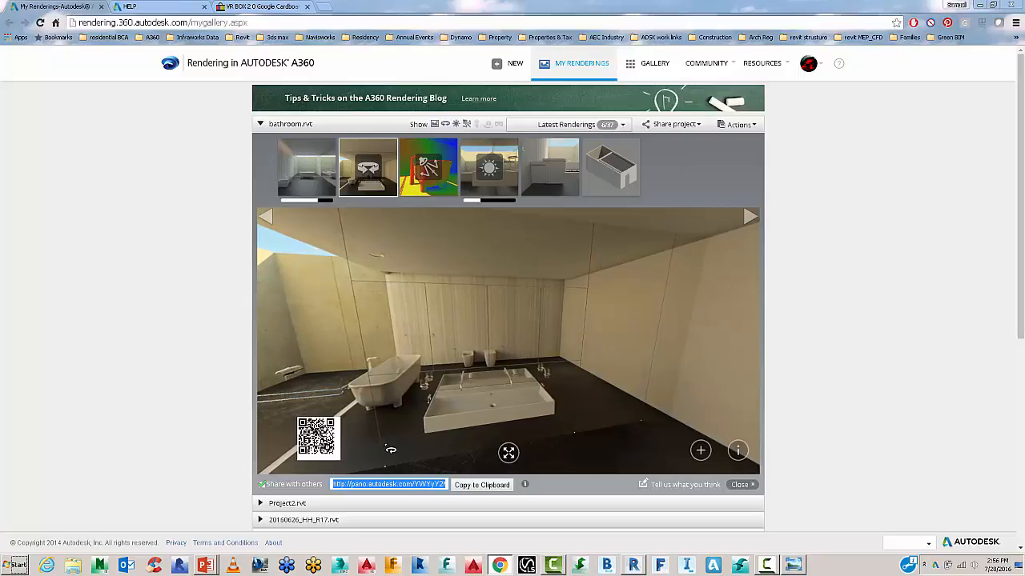
left_click(508, 454)
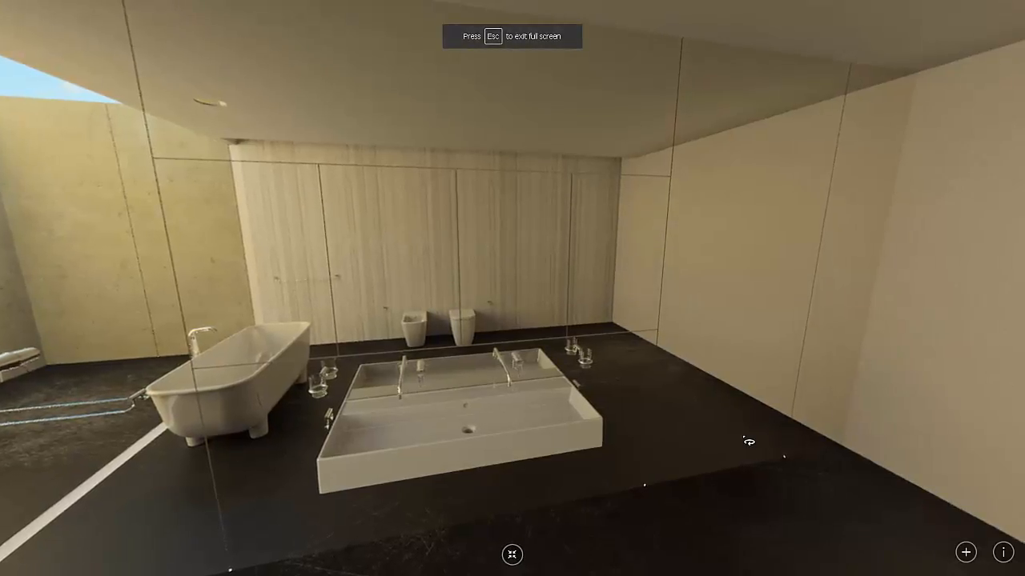
Move between bathroom viewpoints by the sink, wall corner, toilet and bathtub, looking up and down.
left_click(727, 393)
left_click(690, 381)
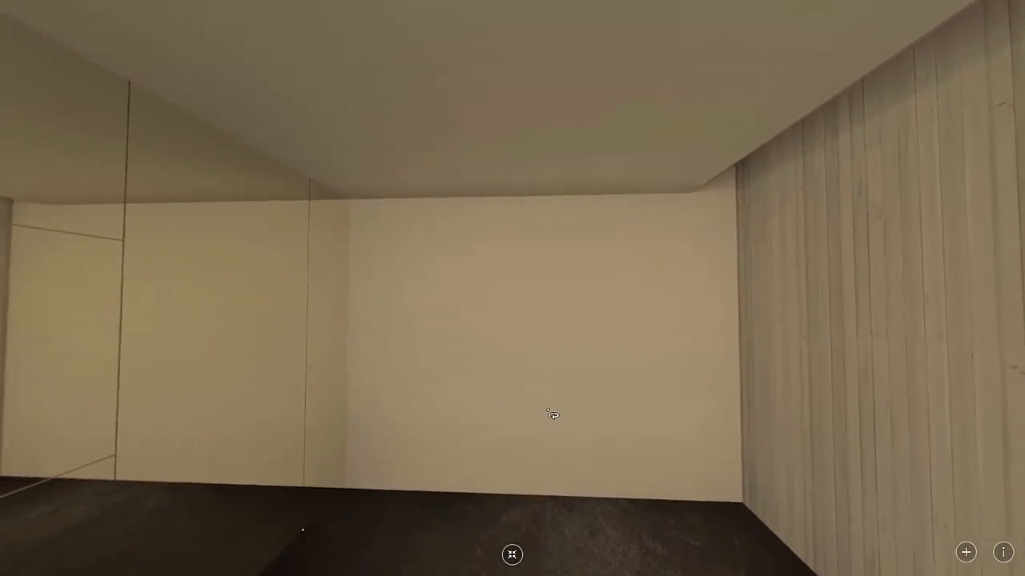
left_click(650, 403)
left_click(681, 416)
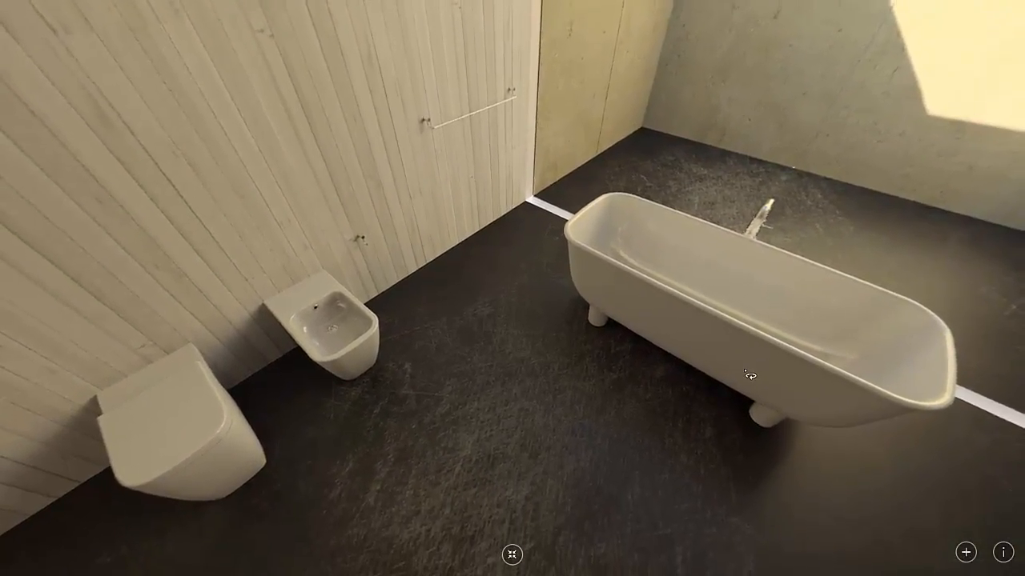
left_click_drag(749, 375, 641, 480)
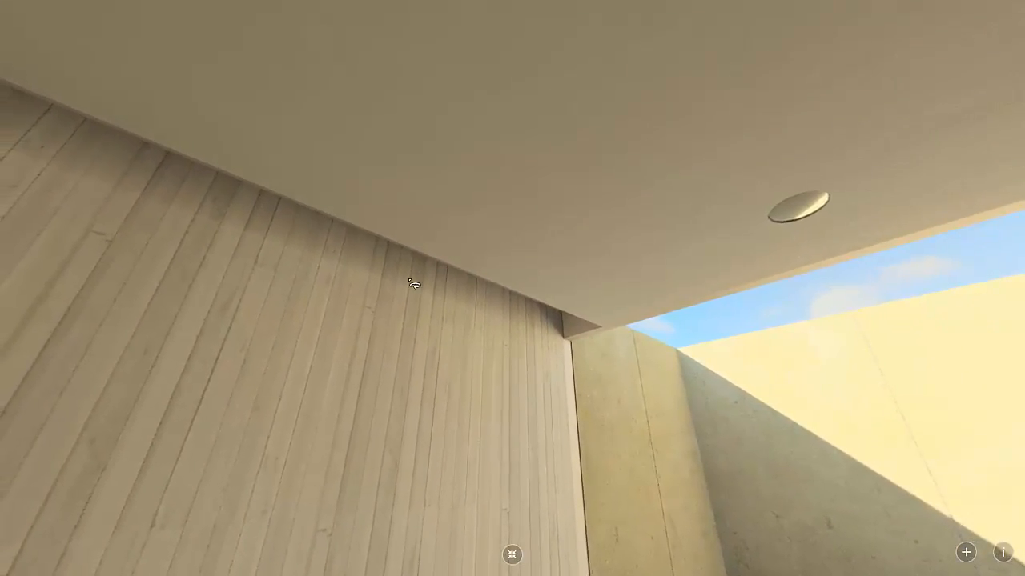
left_click_drag(589, 328, 278, 169)
left_click_drag(438, 270, 508, 125)
left_click_drag(575, 238, 455, 420)
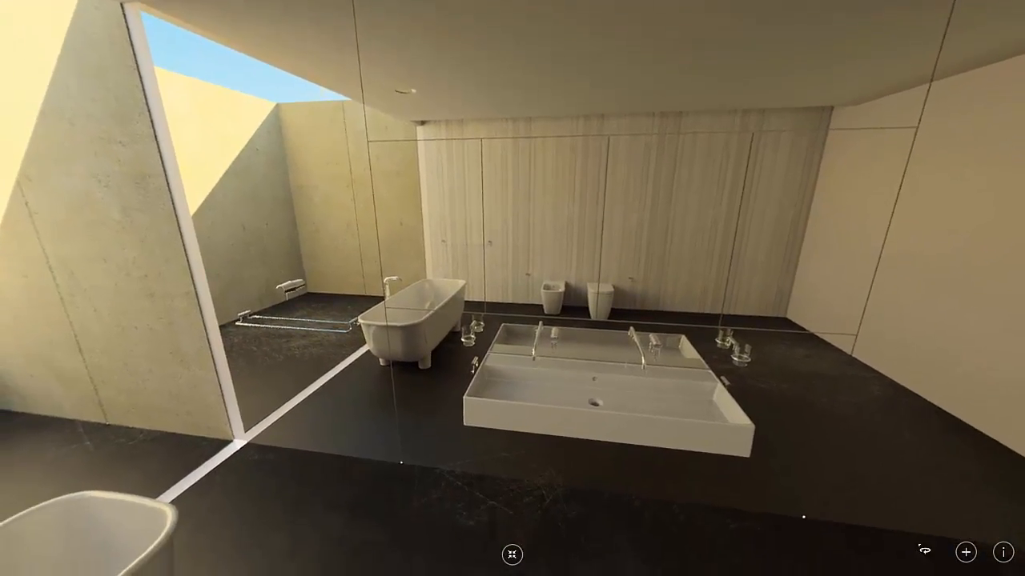
Zoom in twice on the bathtub and sink, zoom back out, then open the VR Panorama learn-more page.
left_click(965, 553)
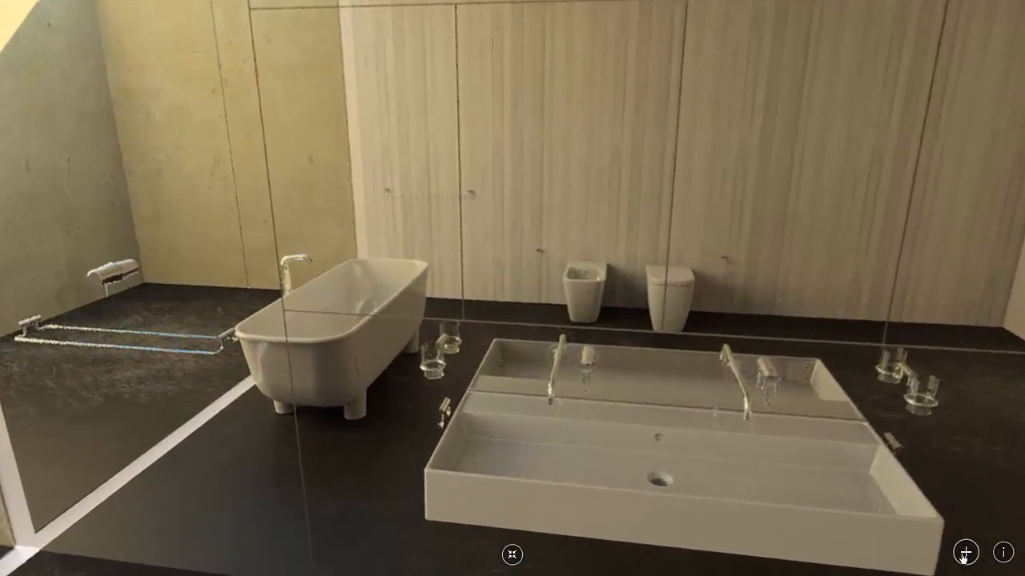
left_click(964, 553)
left_click(964, 553)
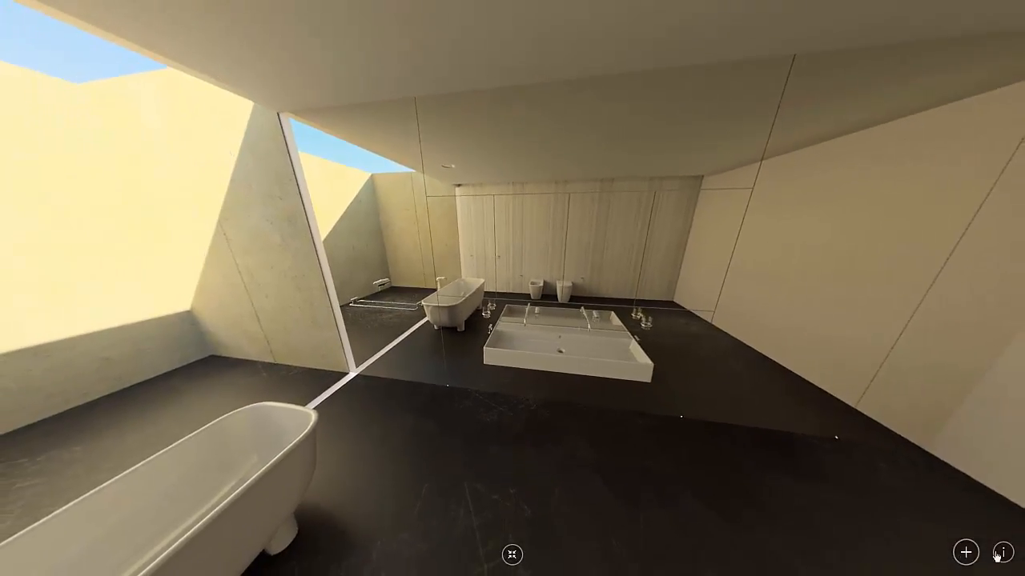
left_click(999, 554)
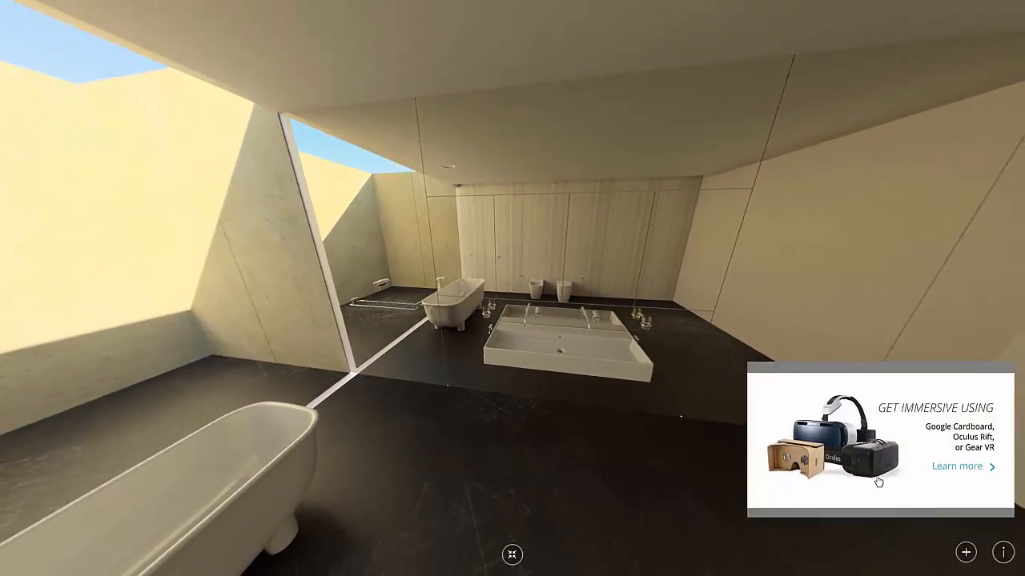
left_click(959, 466)
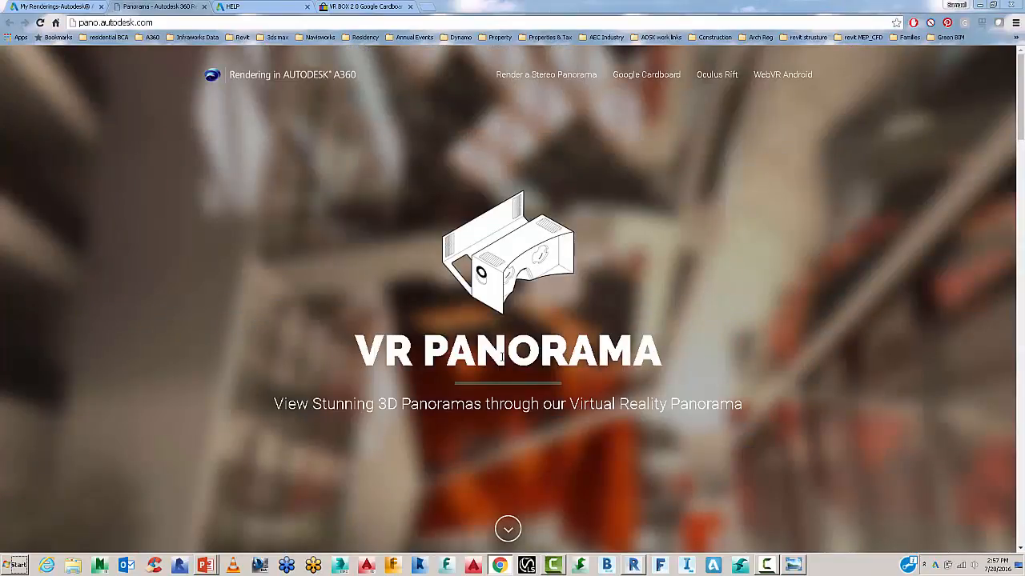
Browse the VR Panorama stereo guide and gallery, then return to the A360 renderings tab.
scroll(504, 364, "down", 5)
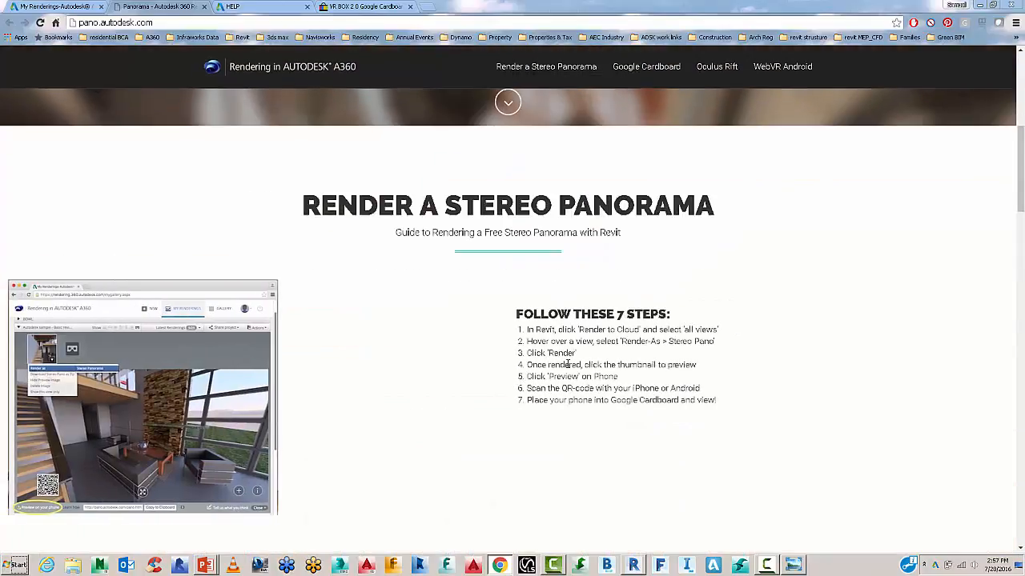
scroll(566, 365, "down", 10)
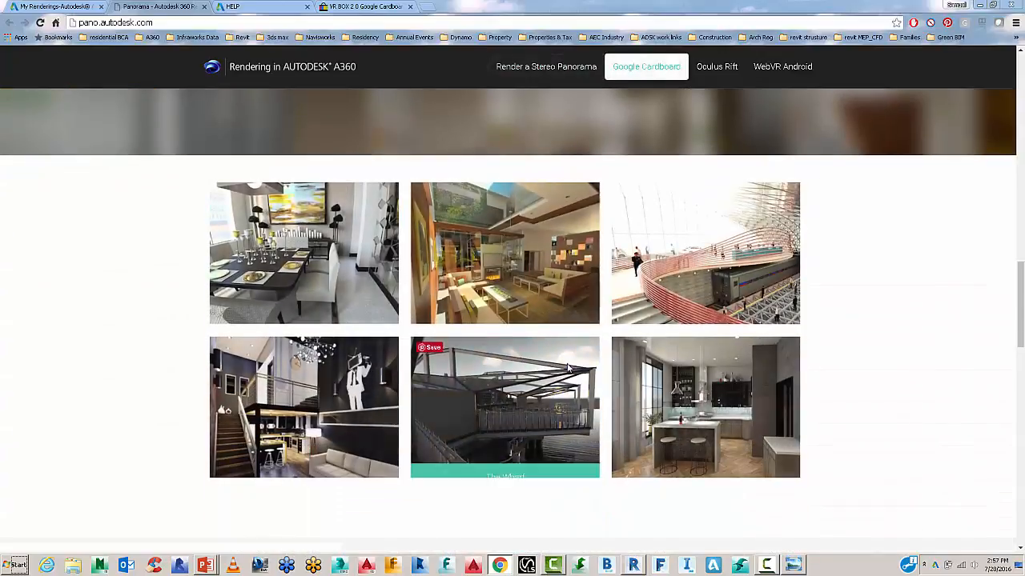
scroll(568, 367, "down", 2)
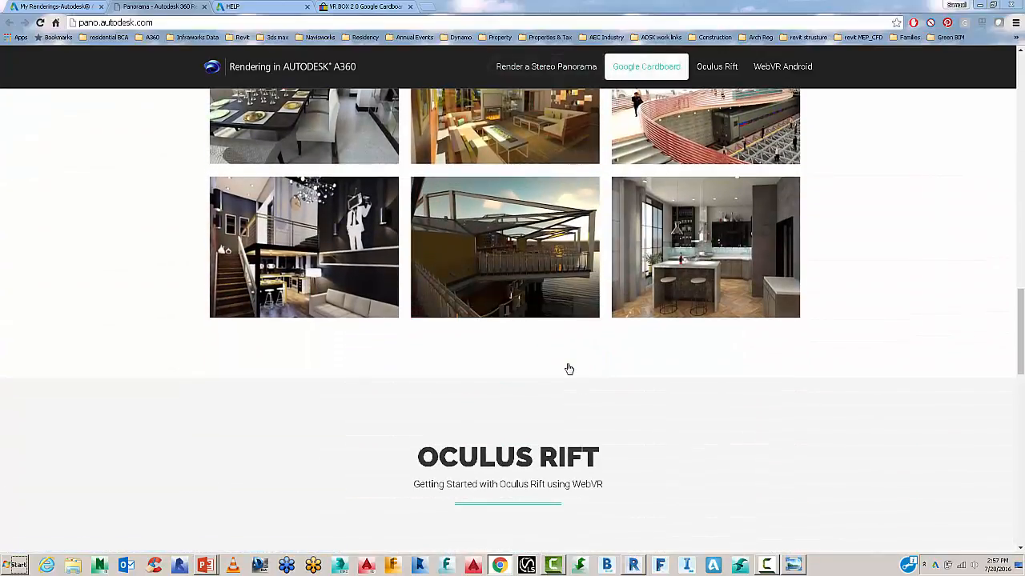
scroll(568, 369, "up", 3)
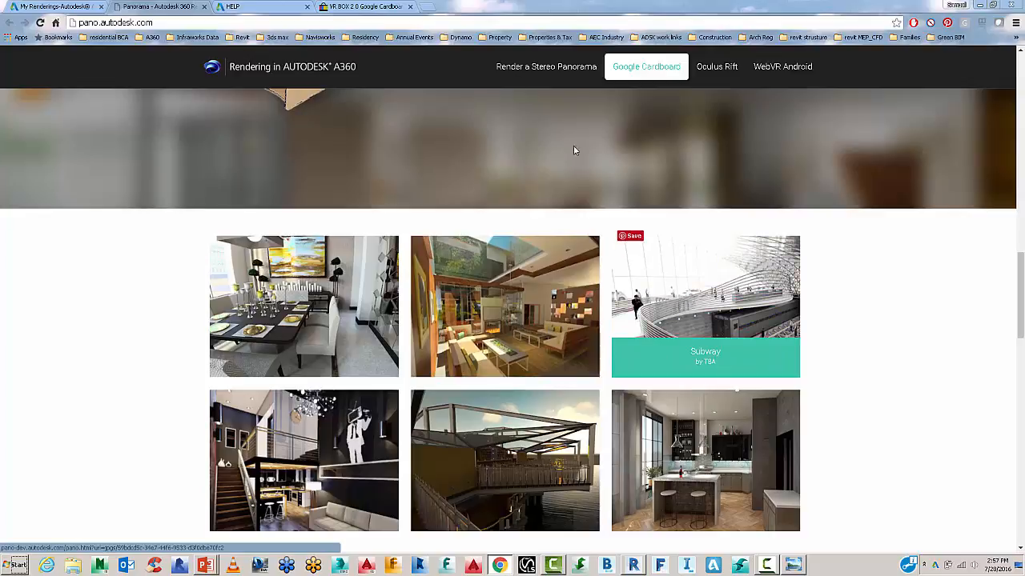
left_click(75, 6)
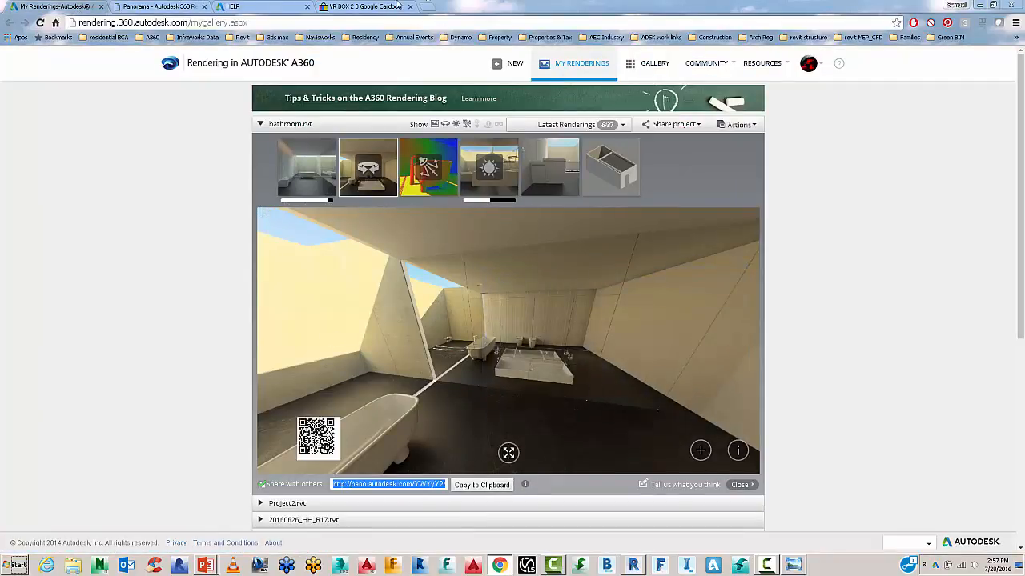
Load the copied bathroom panorama link in a new tab and turn toward the right wall.
left_click(428, 7)
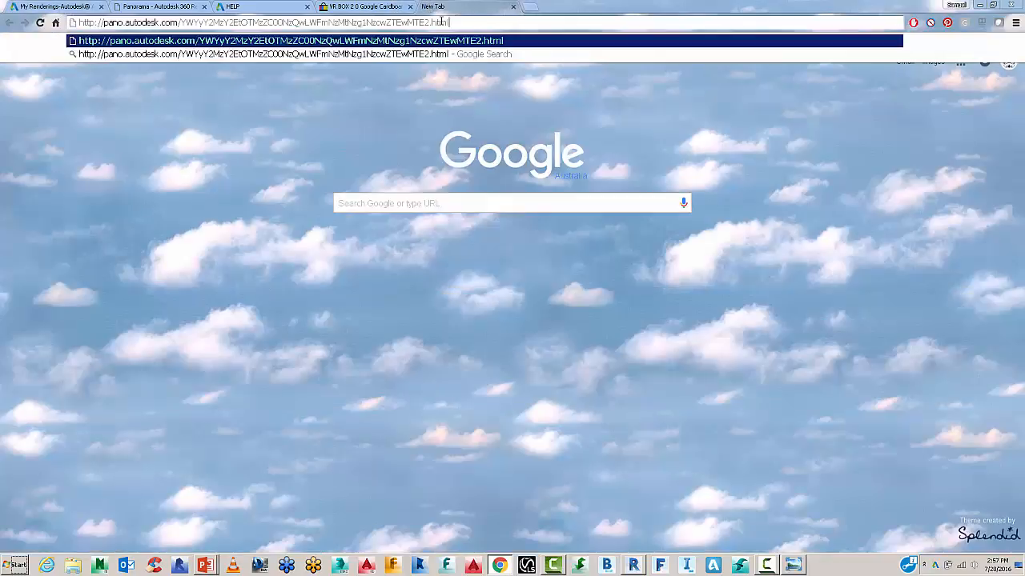
key("Return")
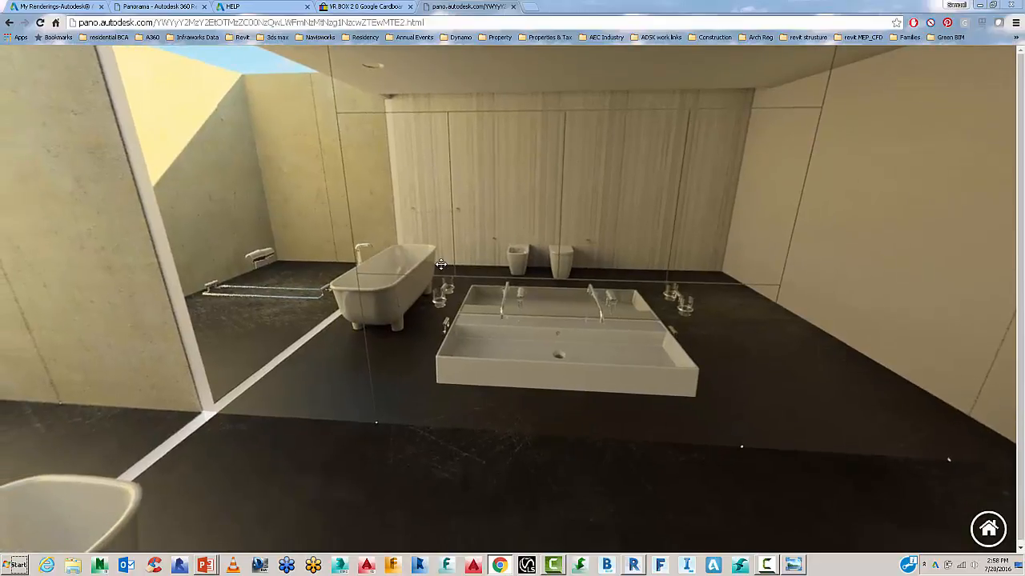
left_click_drag(513, 208, 468, 209)
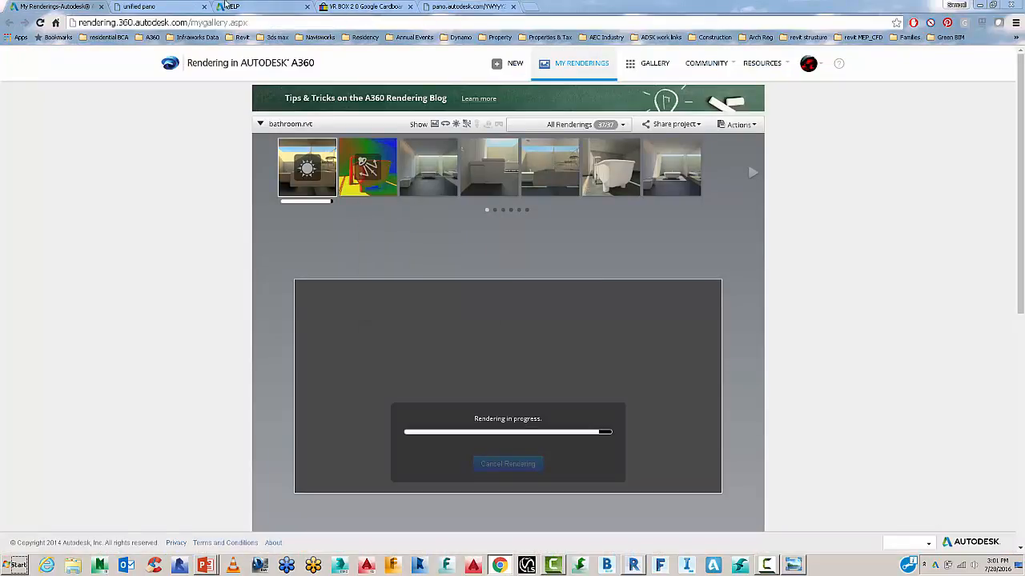
Switch to the 'unified pano' loft panorama and look toward the chandelier, sofa and wood ceiling.
left_click(161, 7)
left_click_drag(381, 355, 688, 472)
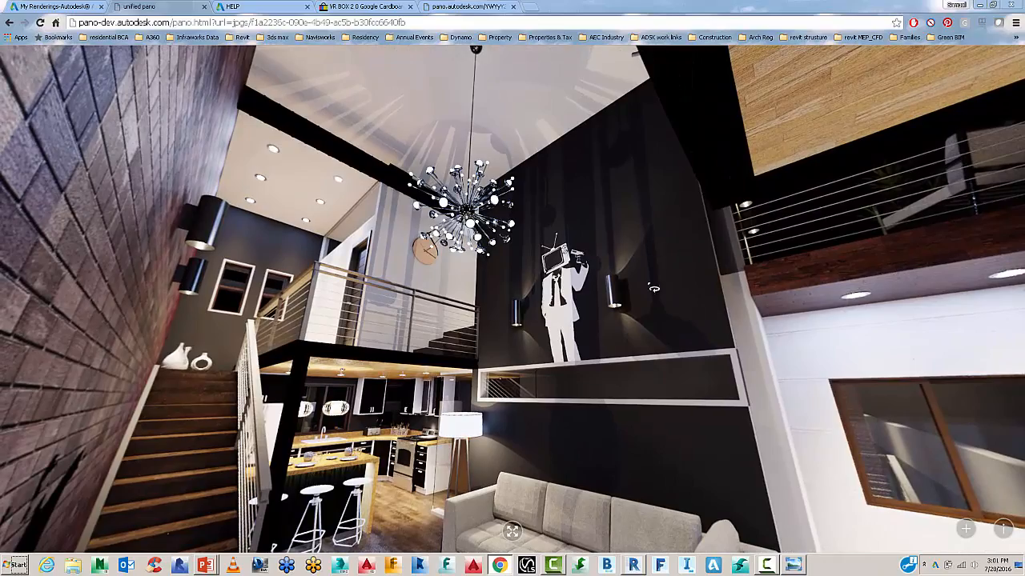
left_click_drag(654, 288, 552, 385)
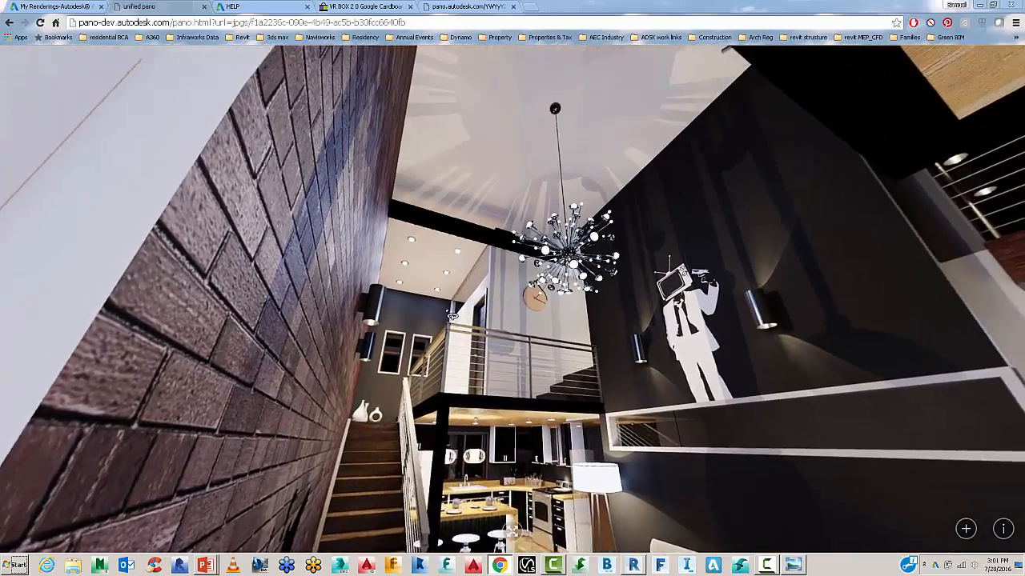
left_click_drag(451, 315, 483, 351)
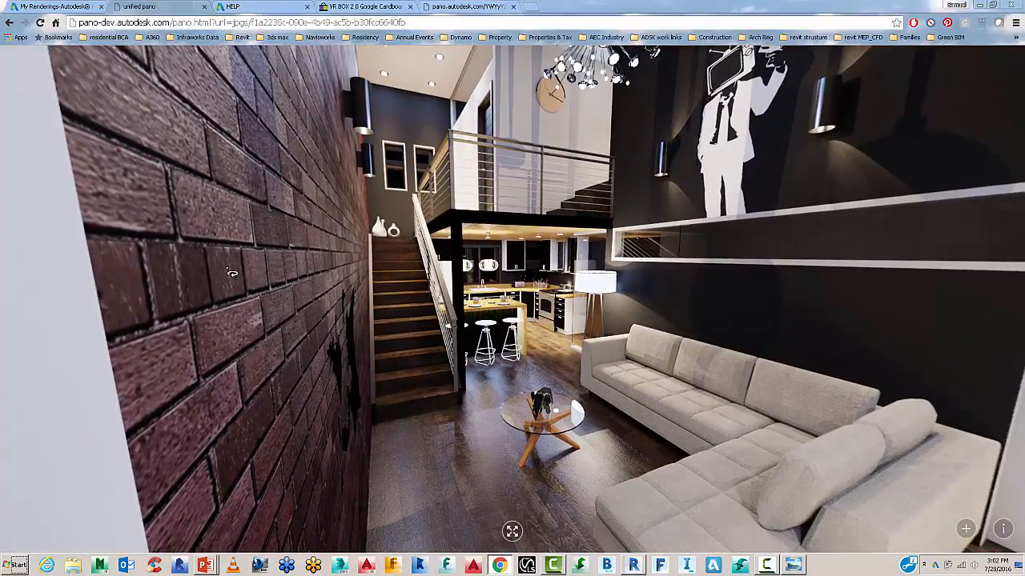
Back in the bathroom gallery, view the 3D View 3 lux illuminance map, then open the solar study.
left_click(50, 6)
mouse_move(439, 186)
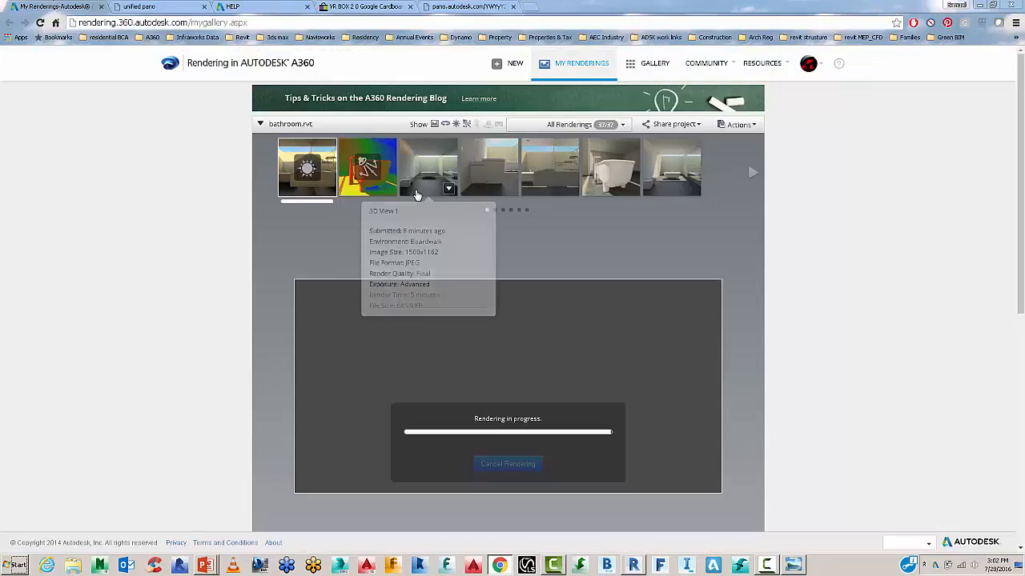
mouse_move(376, 169)
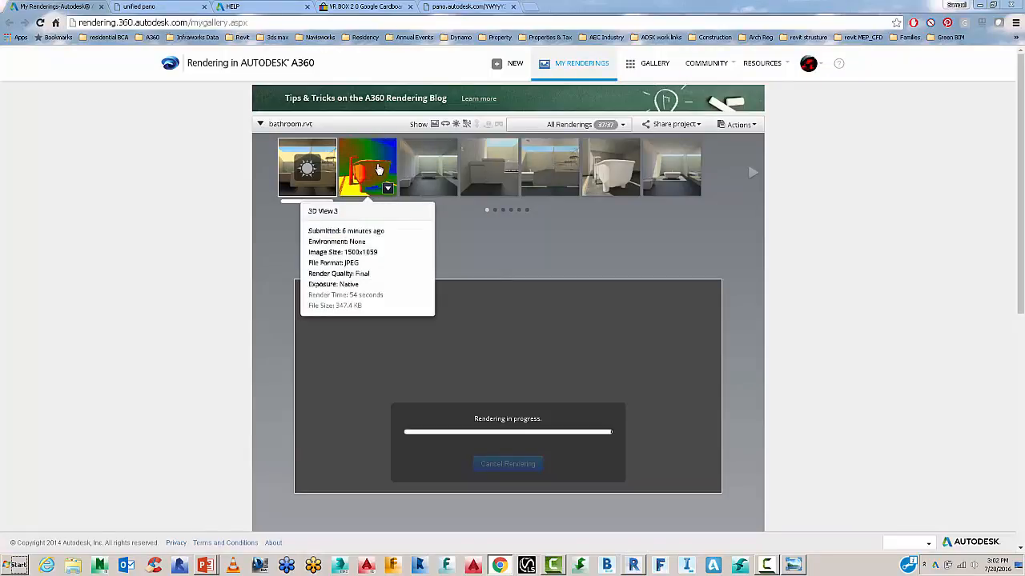
left_click(378, 169)
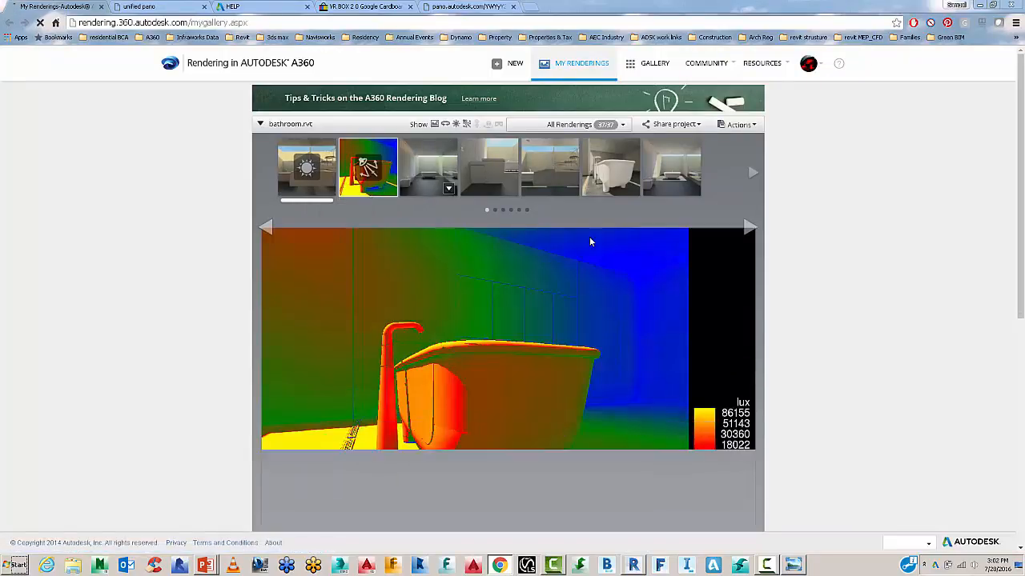
scroll(785, 299, "down", 1)
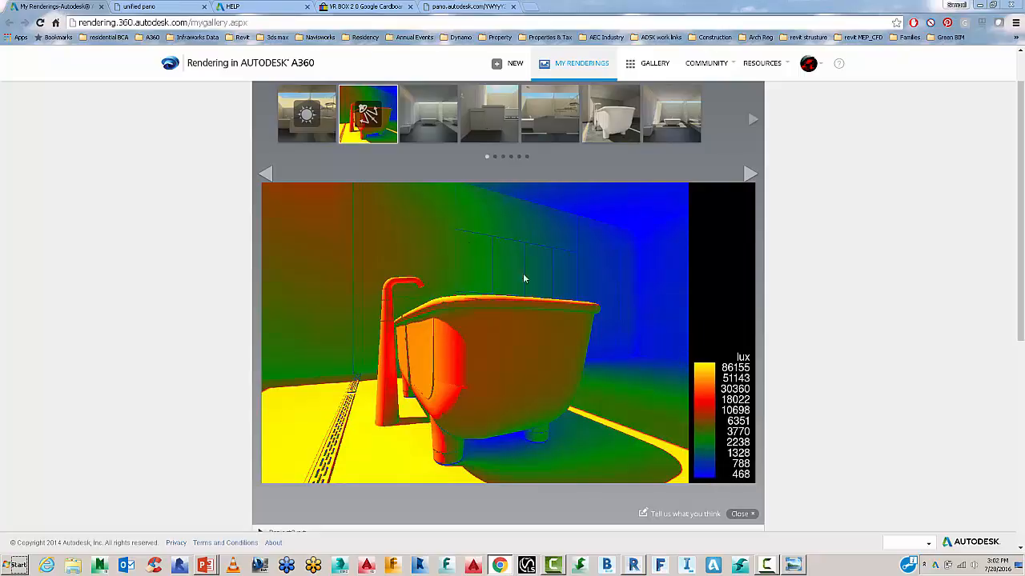
left_click(310, 132)
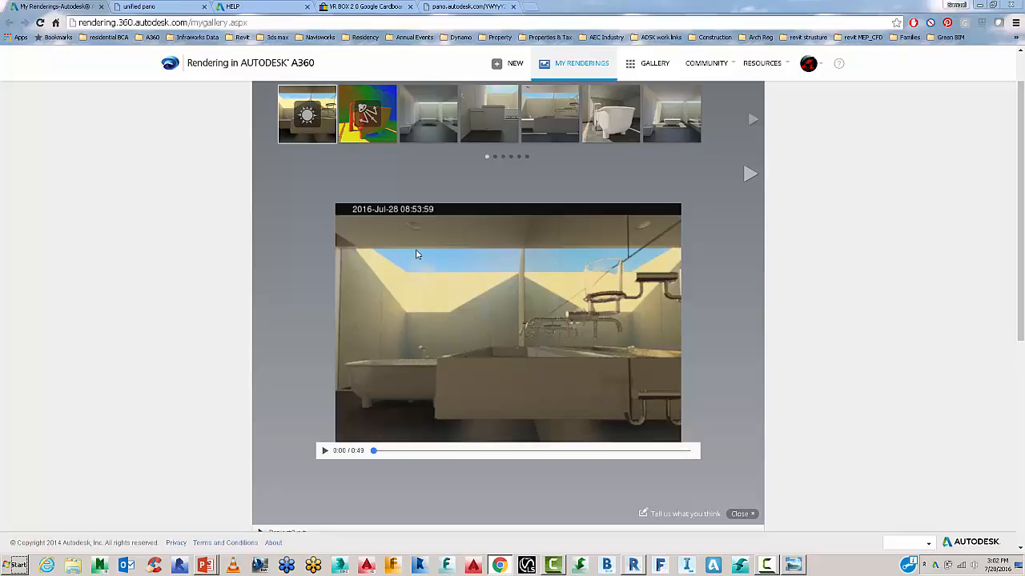
Play the solar study, pause at 0:41, rewind to about 17:38 and resume playback.
left_click(324, 451)
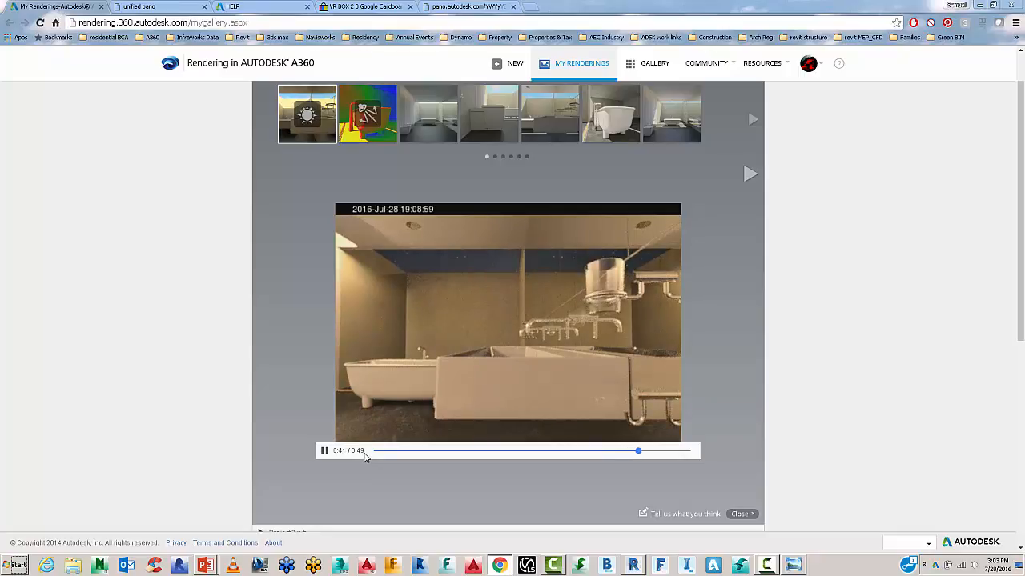
left_click(325, 451)
left_click_drag(648, 455, 572, 452)
left_click(324, 451)
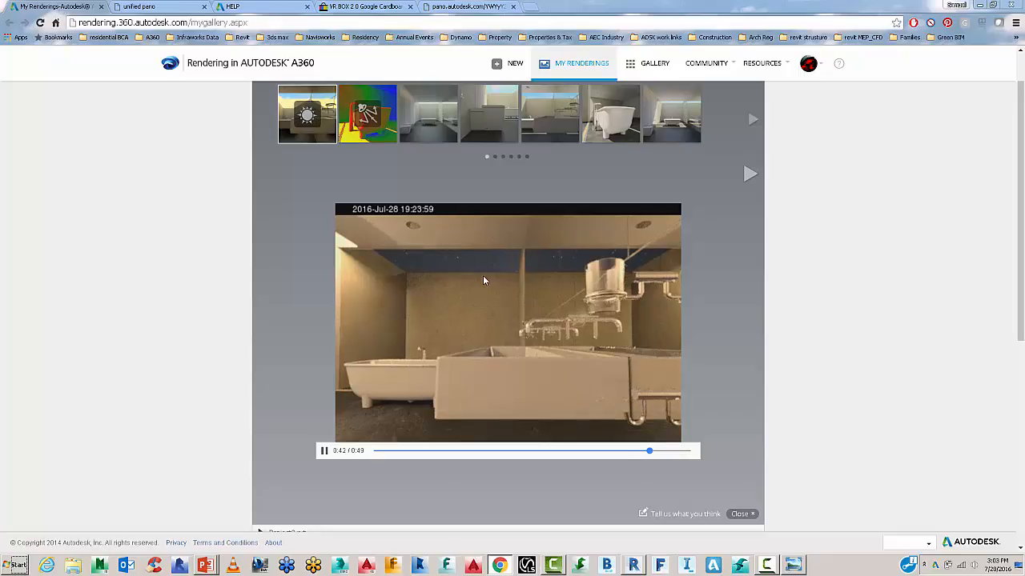
scroll(483, 280, "up", 1)
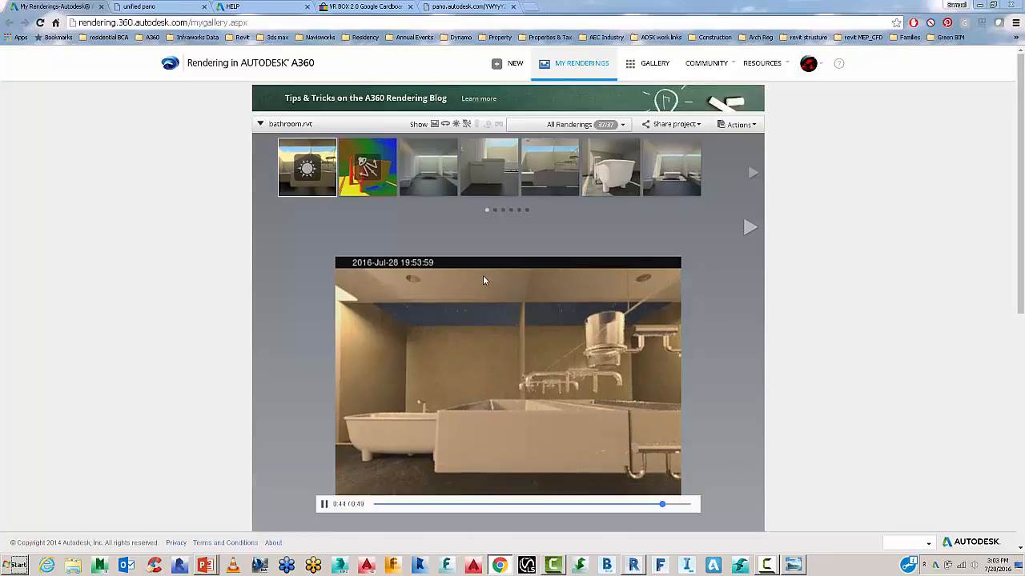
Open the 3D View 1 Boardwalk render and its thumbnail's dropdown options menu.
mouse_move(423, 181)
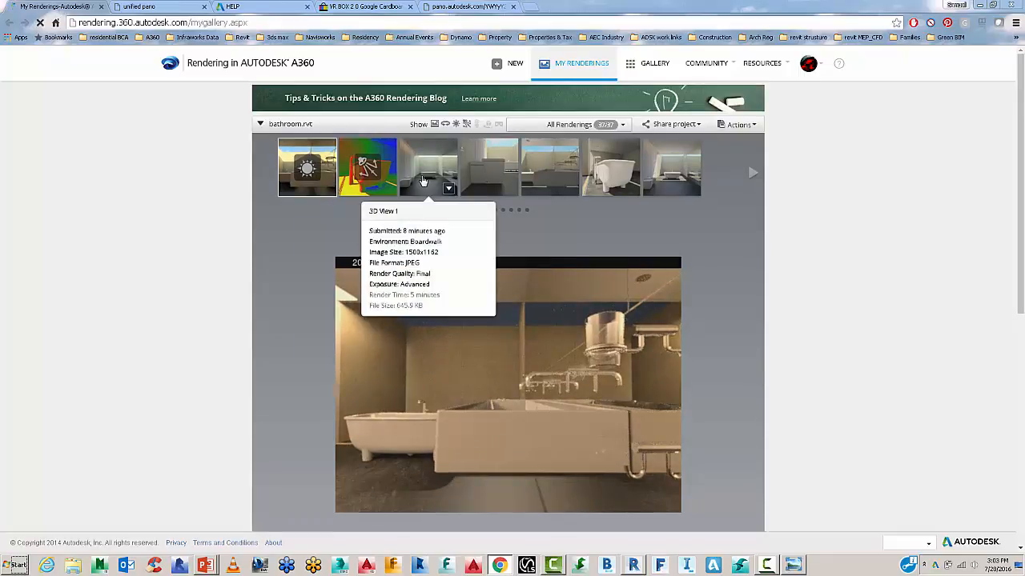
left_click(422, 184)
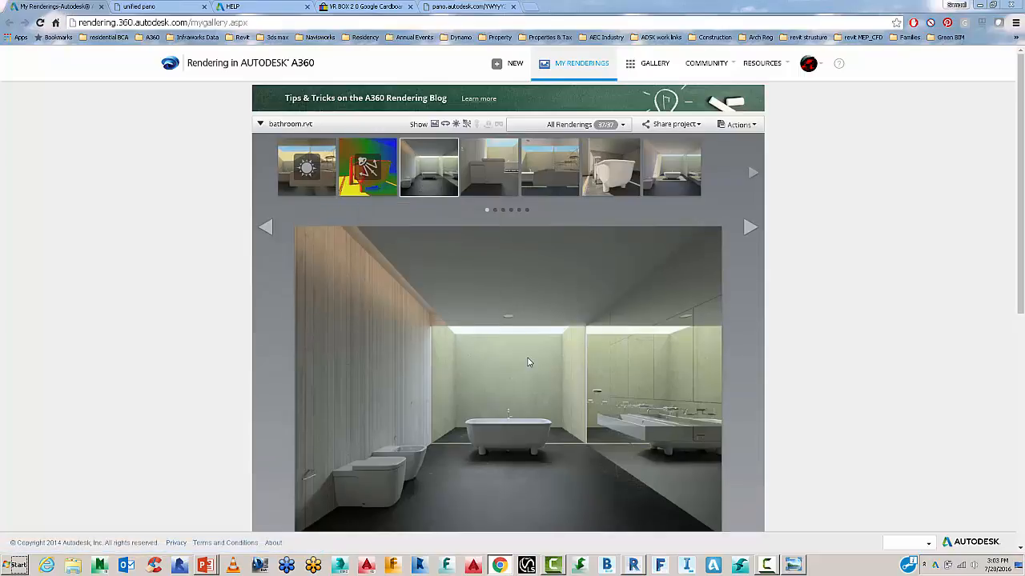
scroll(527, 359, "down", 1)
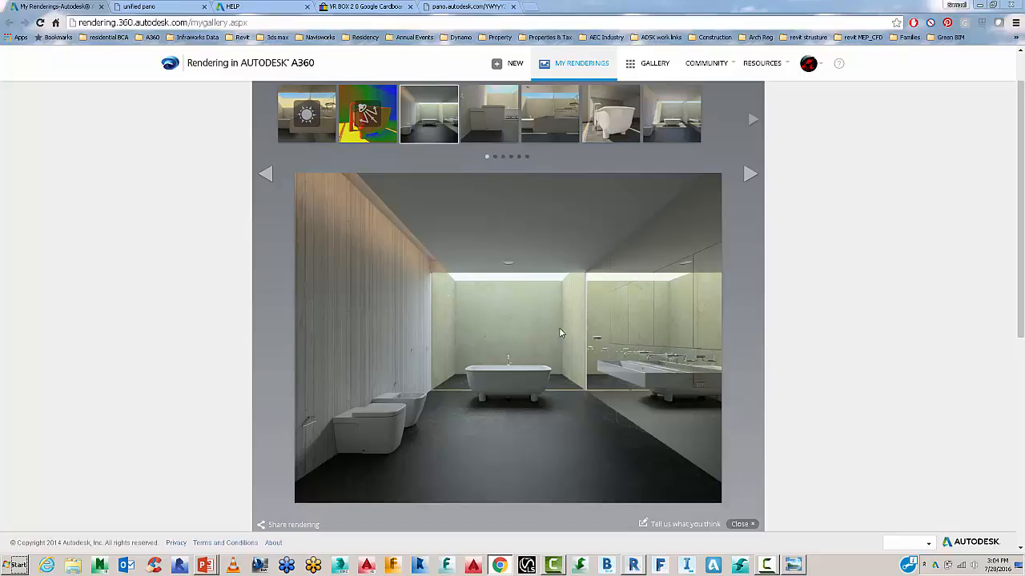
mouse_move(445, 126)
left_click(447, 136)
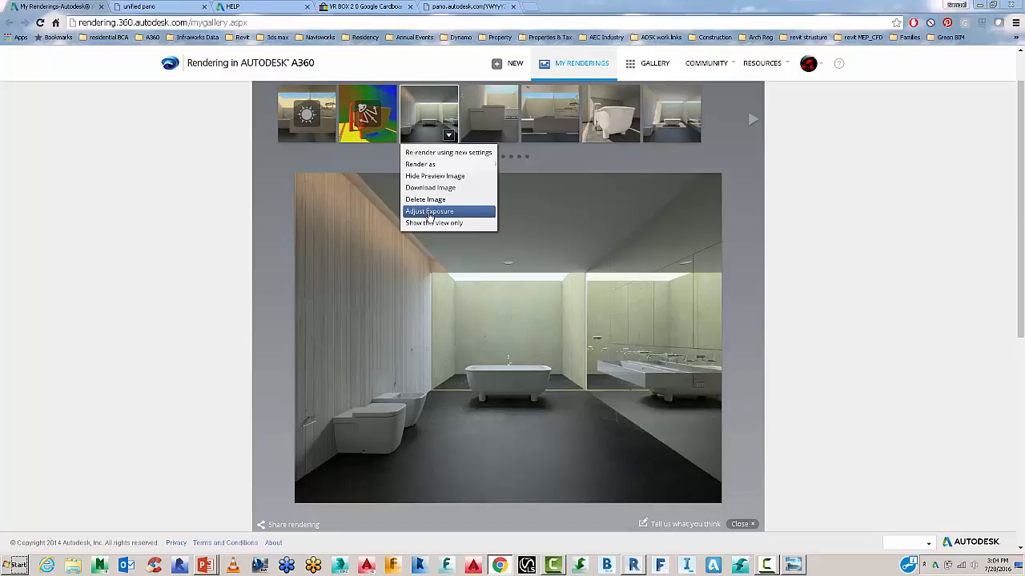
In Adjust Exposure, try Exposure Value 9, Highlights 0.65 and Exposure Value 11.
left_click(430, 211)
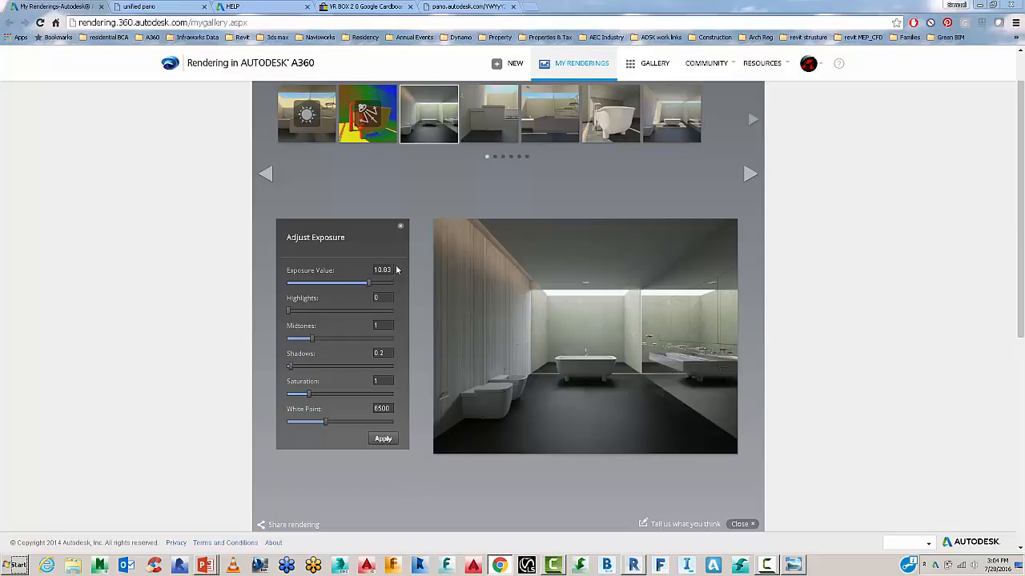
left_click_drag(394, 269, 361, 270)
type("9")
left_click(385, 299)
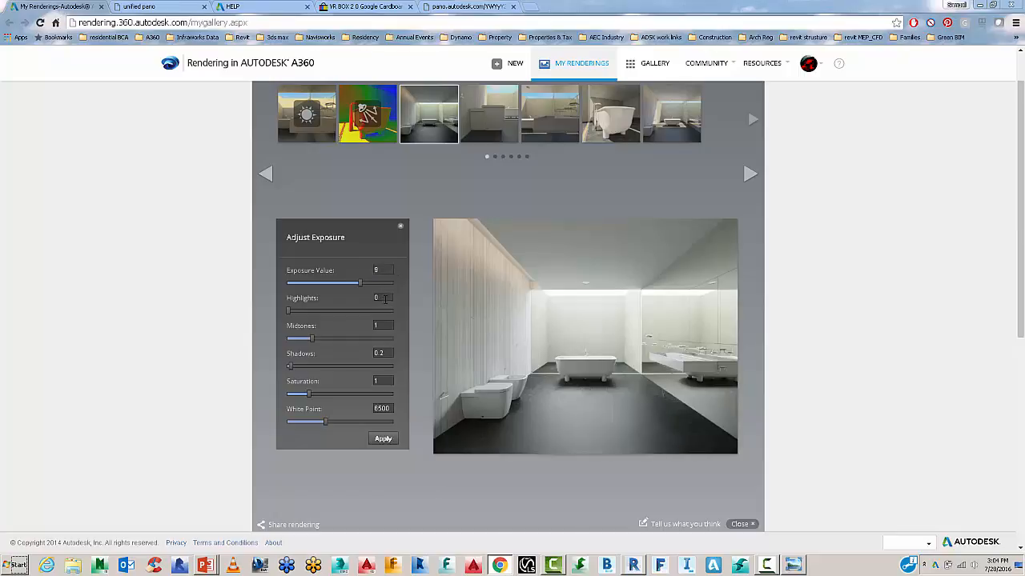
left_click_drag(385, 299, 369, 297)
left_click(379, 271)
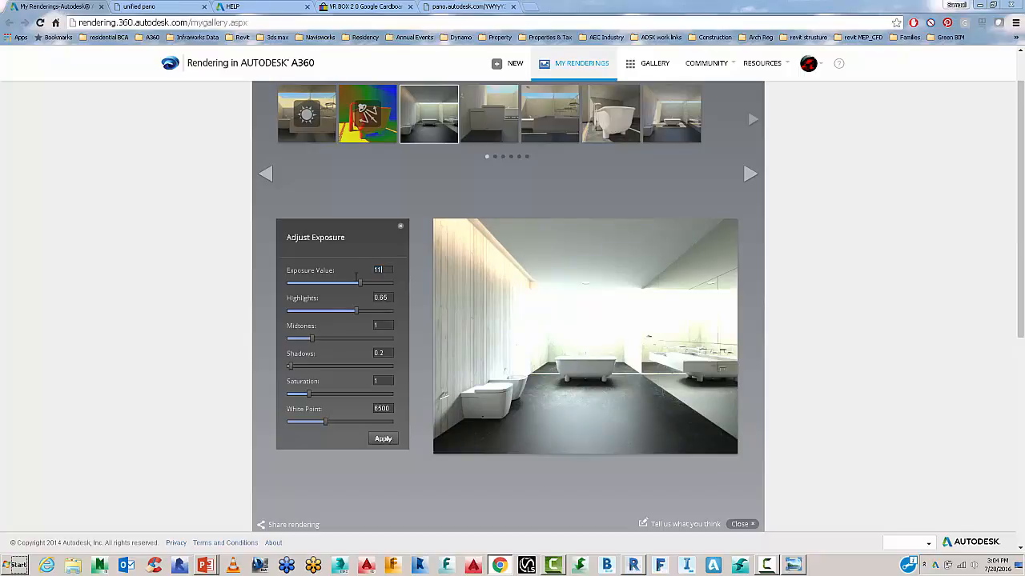
left_click(391, 298)
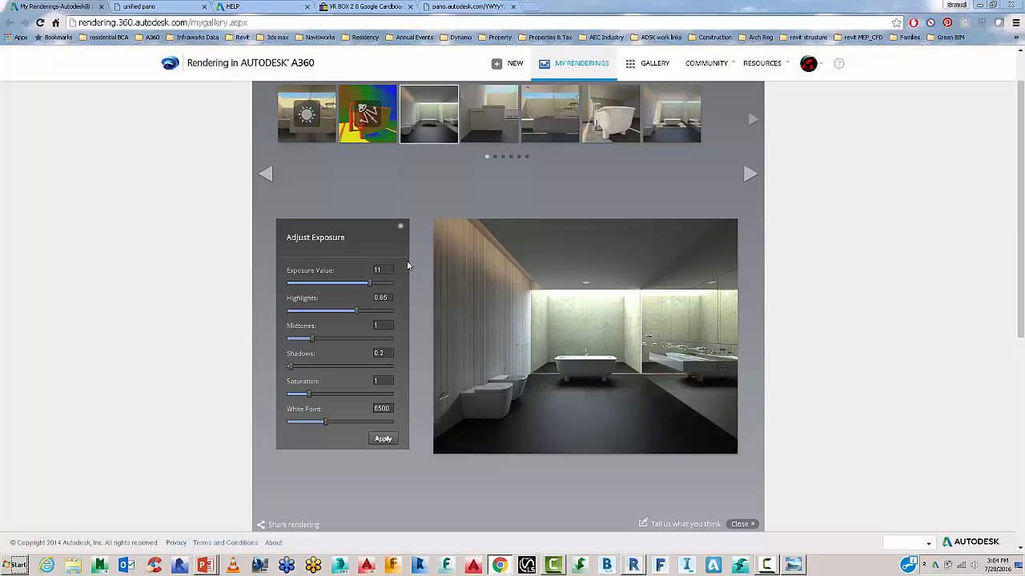
Set Exposure Value back to 10 and retype Highlights as 0.8.
double_click(383, 271)
type("10")
double_click(383, 298)
type(".8")
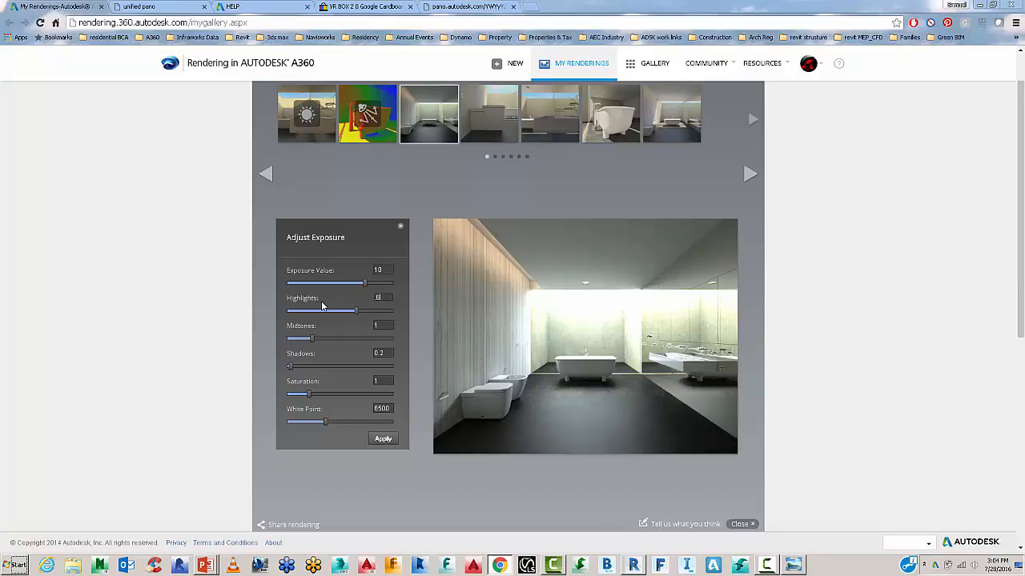
left_click(390, 272)
left_click(387, 298)
double_click(385, 271)
Set Midtones 1.2, Highlights 0.35, Shadows 0.1 and Saturation 2.
left_click(377, 326)
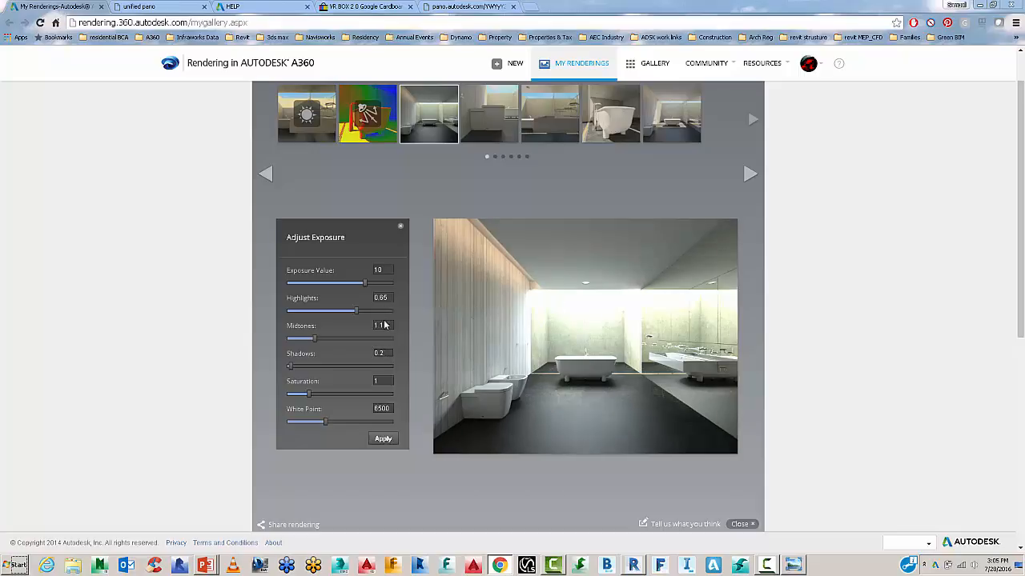
left_click_drag(385, 324, 349, 330)
type("1.2")
key("Return")
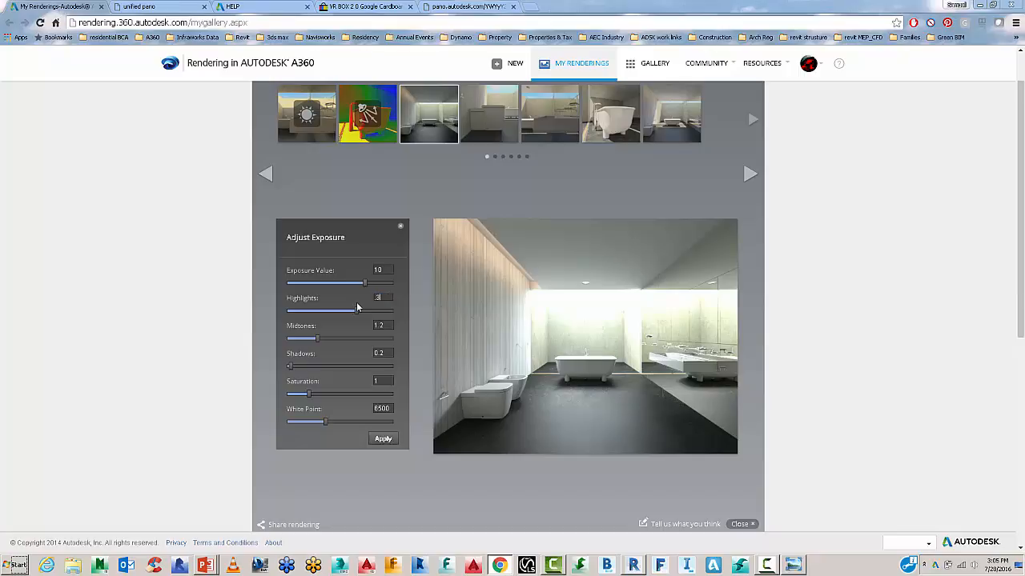
left_click(384, 325)
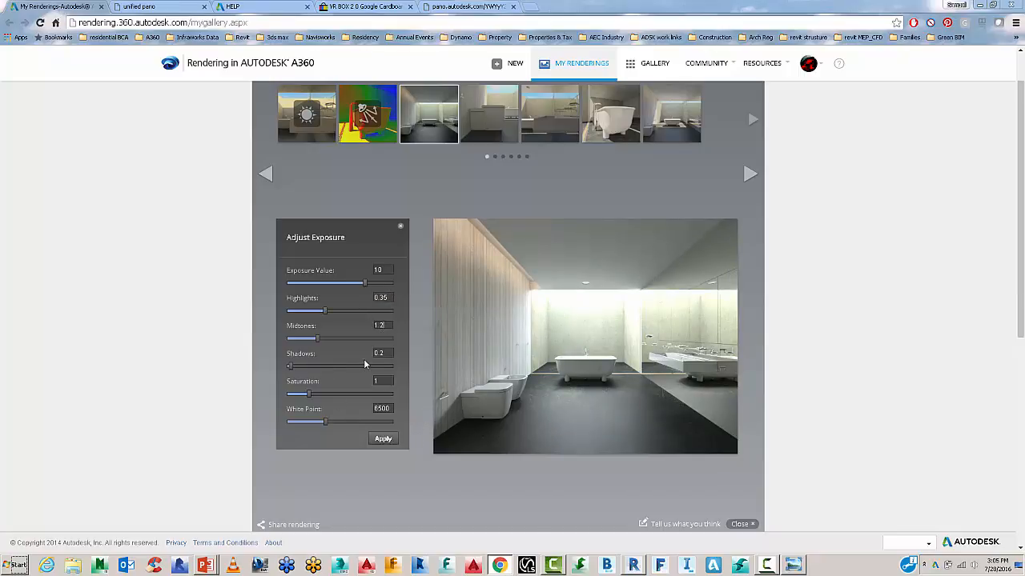
left_click_drag(386, 353, 350, 359)
type(".1")
left_click(379, 381)
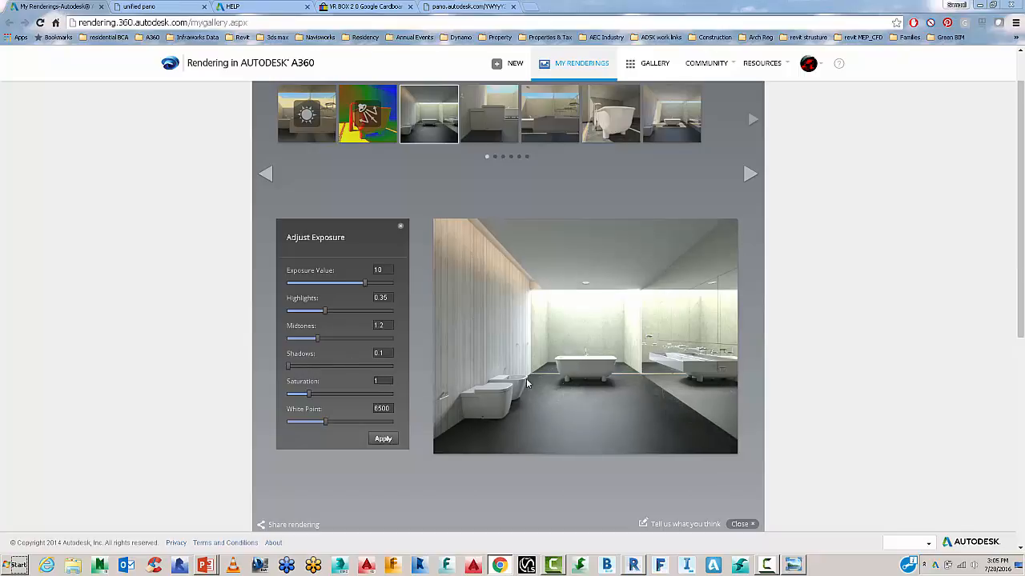
left_click_drag(382, 381, 359, 380)
key("shift+Tab")
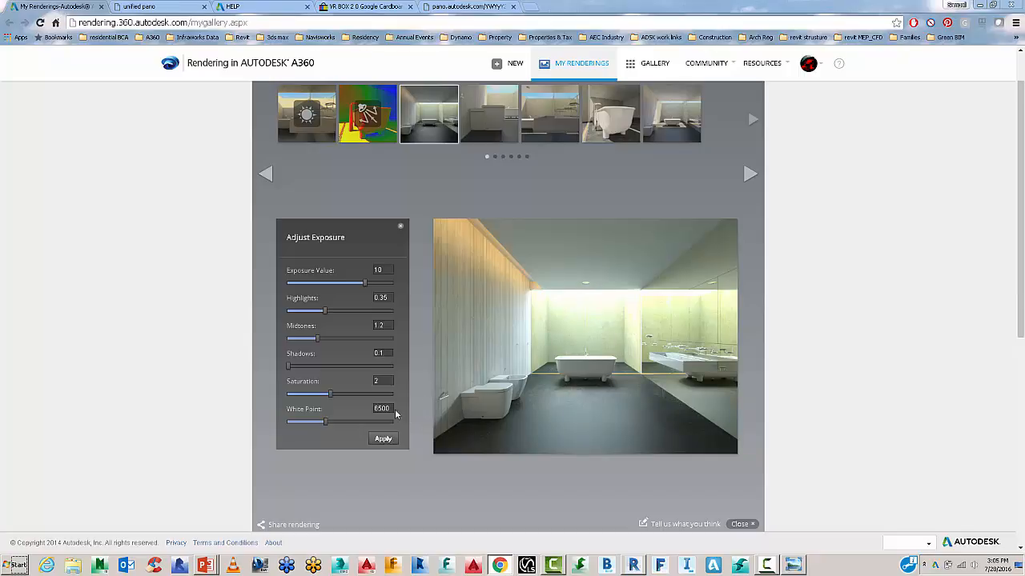
Try White Point values 4200 and 6500 before settling the white point at 6200.
left_click_drag(392, 408, 335, 425)
left_click_drag(392, 409, 339, 410)
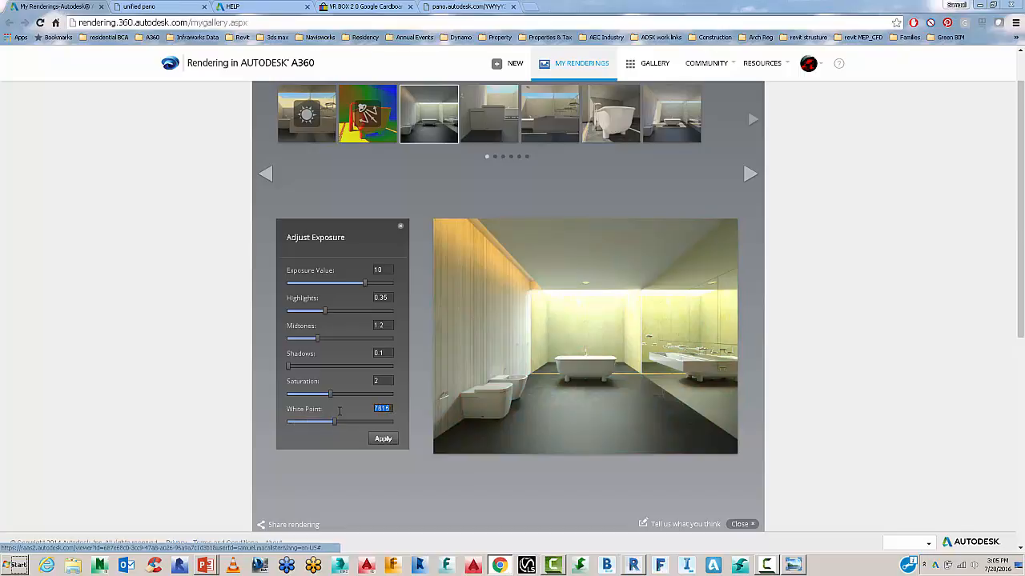
type("42020")
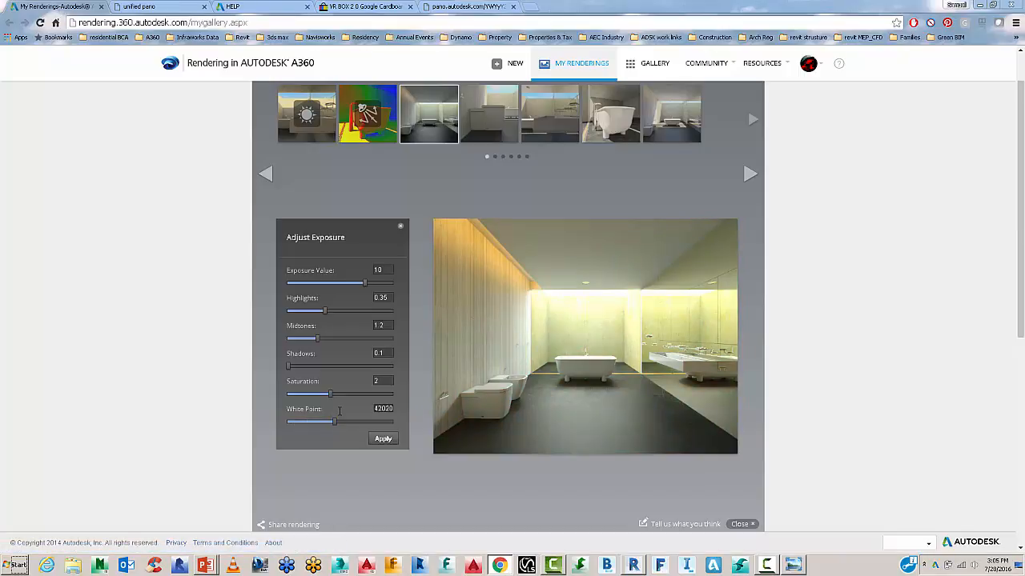
key("BackSpace")
key("BackSpace")
key("Return")
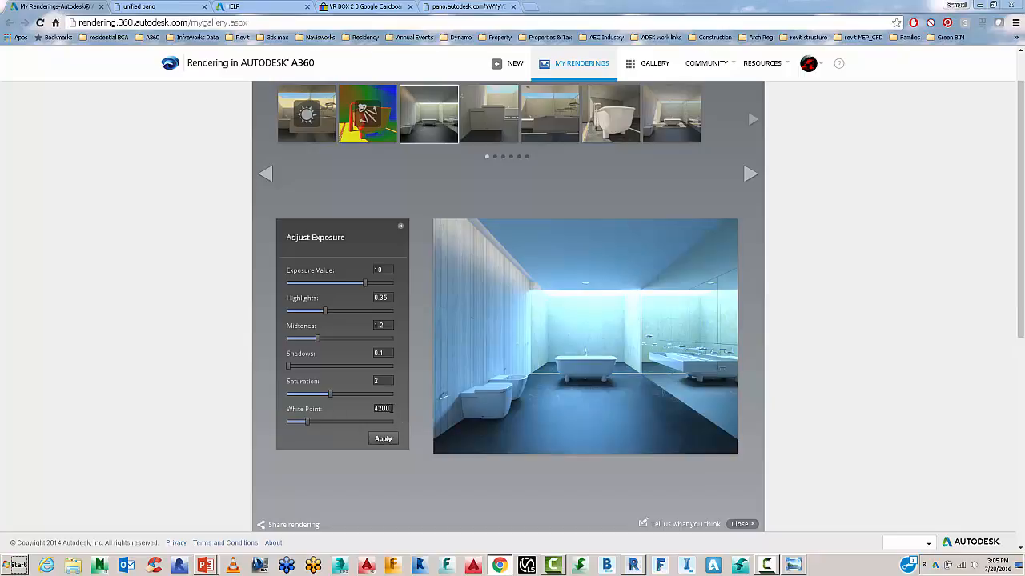
key("ctrl+a")
type("6500")
key("Return")
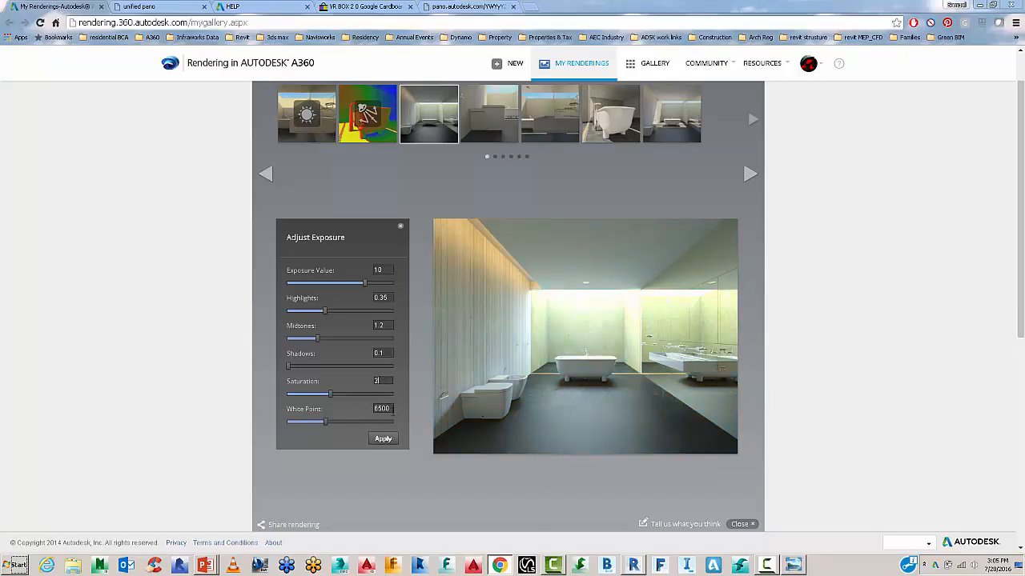
left_click_drag(392, 409, 356, 412)
type("3")
left_click(378, 382)
Set Highlights 0.5 and Midtones 1.25, keep Exposure Value 10, apply, and close the viewer.
left_click(382, 325)
left_click(392, 297)
left_click(390, 273)
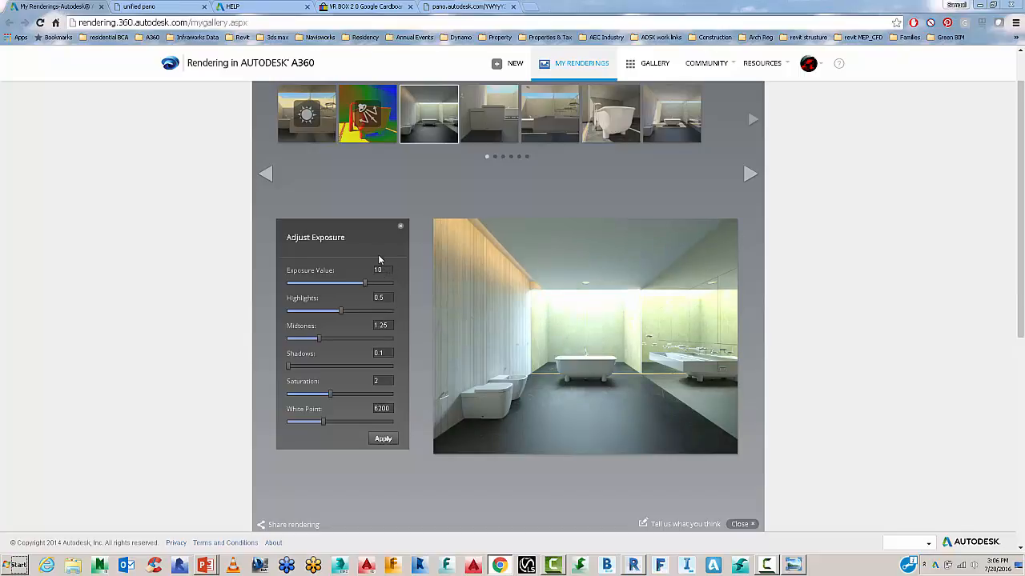
key("BackSpace")
key("BackSpace")
type("9.5")
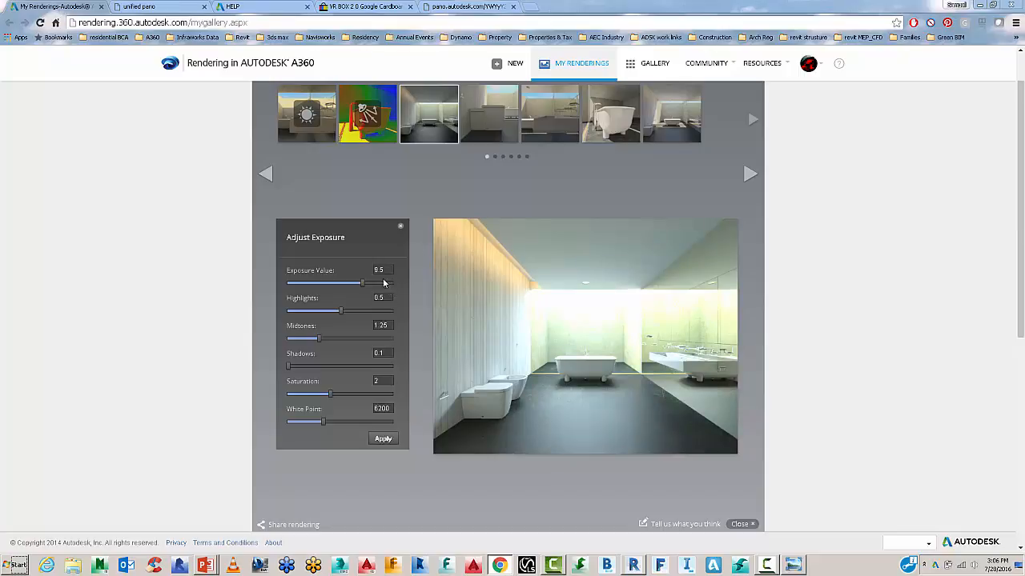
left_click(359, 281)
type("10")
left_click(386, 442)
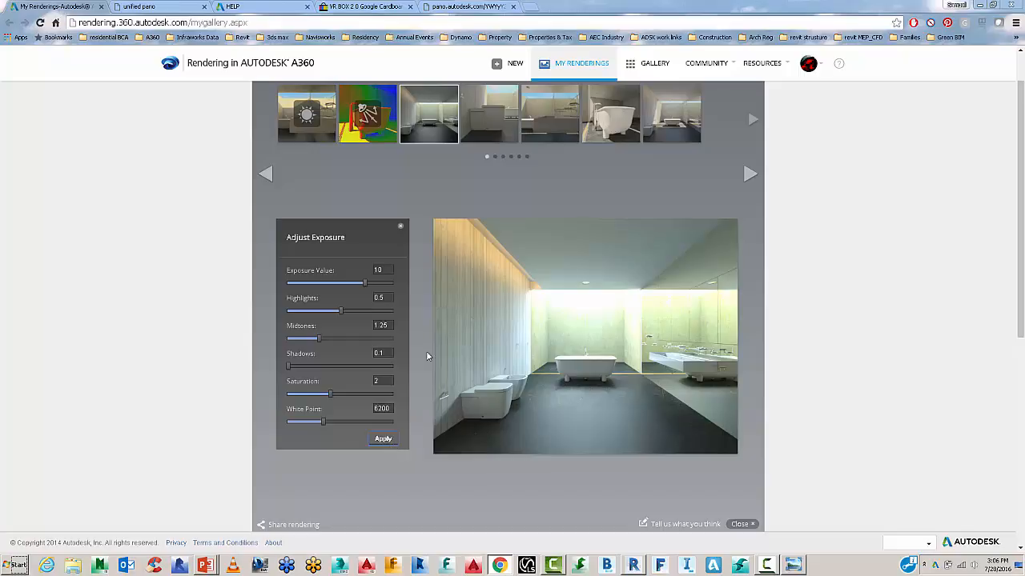
key("Escape")
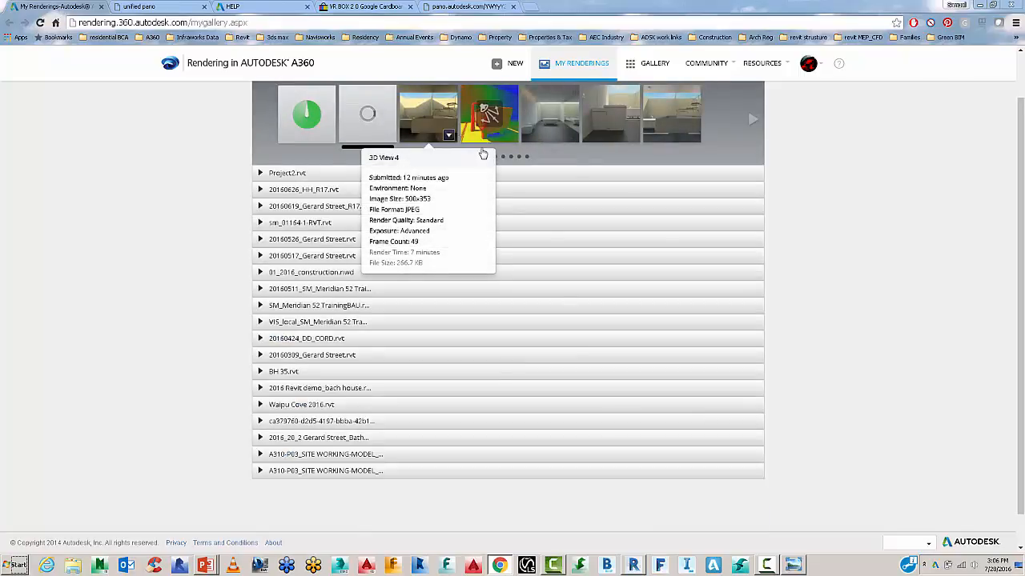
Filter the strip to only solar study and illuminance renders and open 3D View 1's illuminance map.
scroll(596, 181, "up", 1)
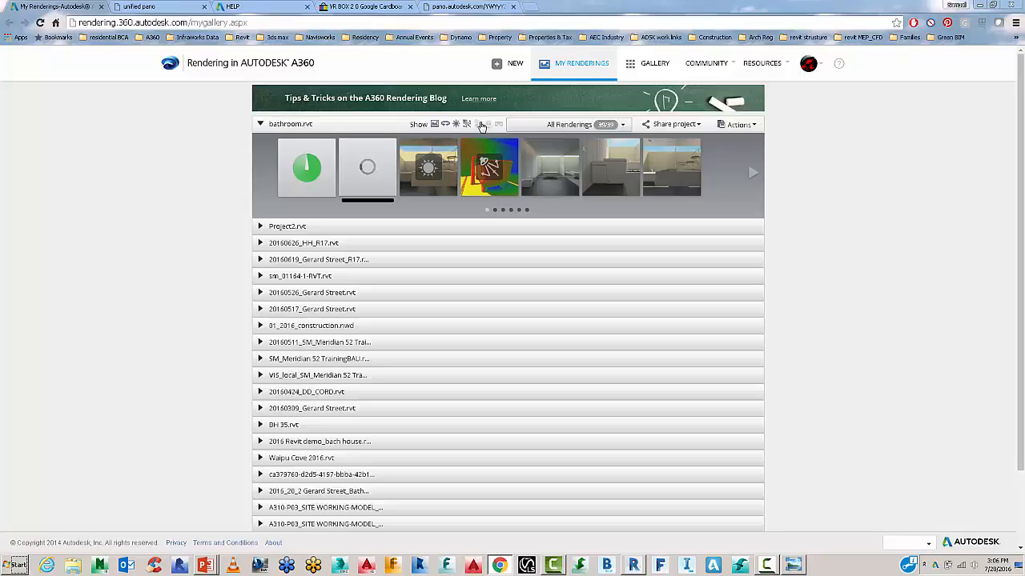
left_click(433, 124)
left_click(433, 124)
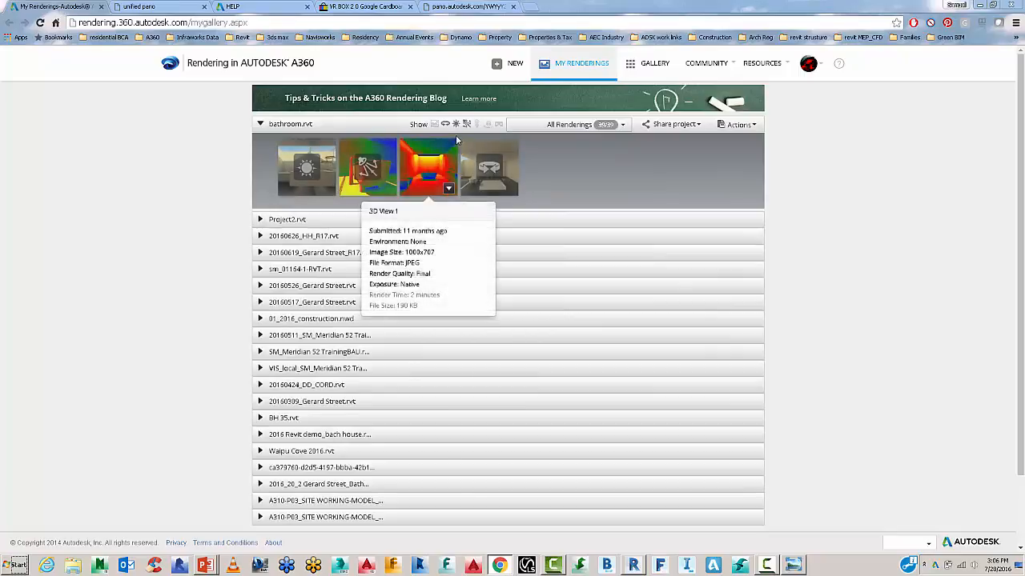
left_click(455, 124)
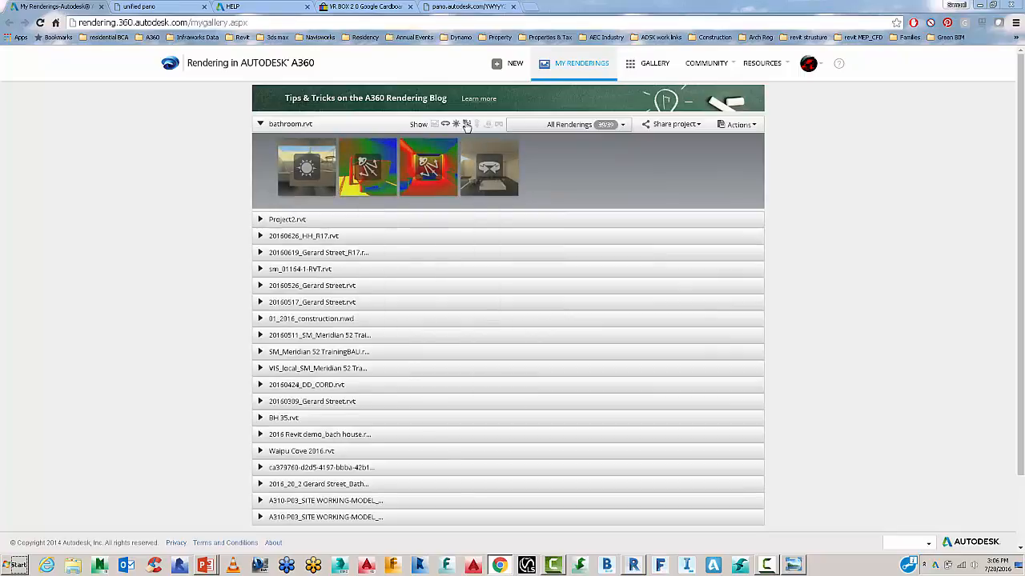
left_click(467, 124)
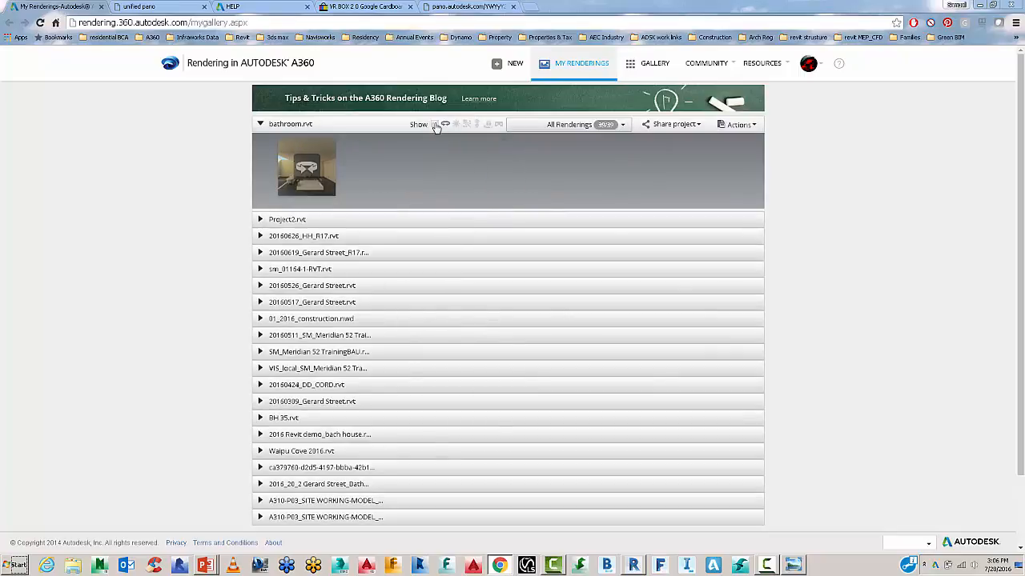
left_click(446, 126)
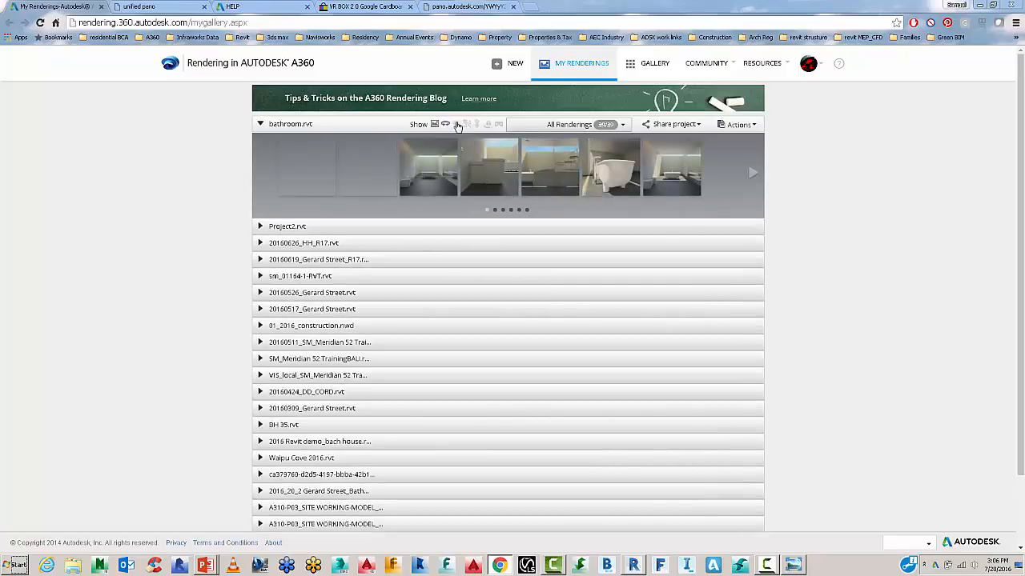
left_click(460, 126)
left_click(465, 126)
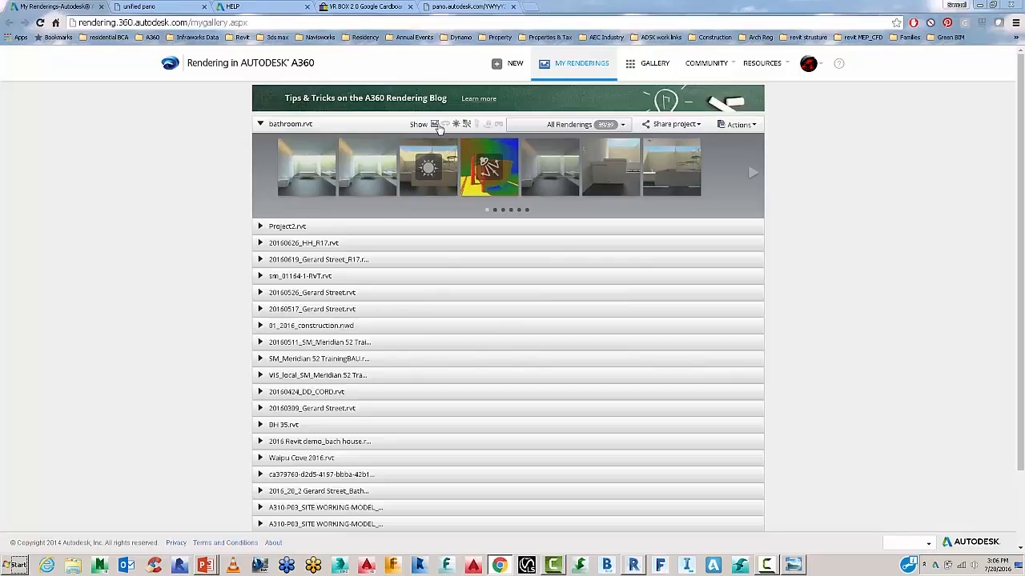
left_click(434, 124)
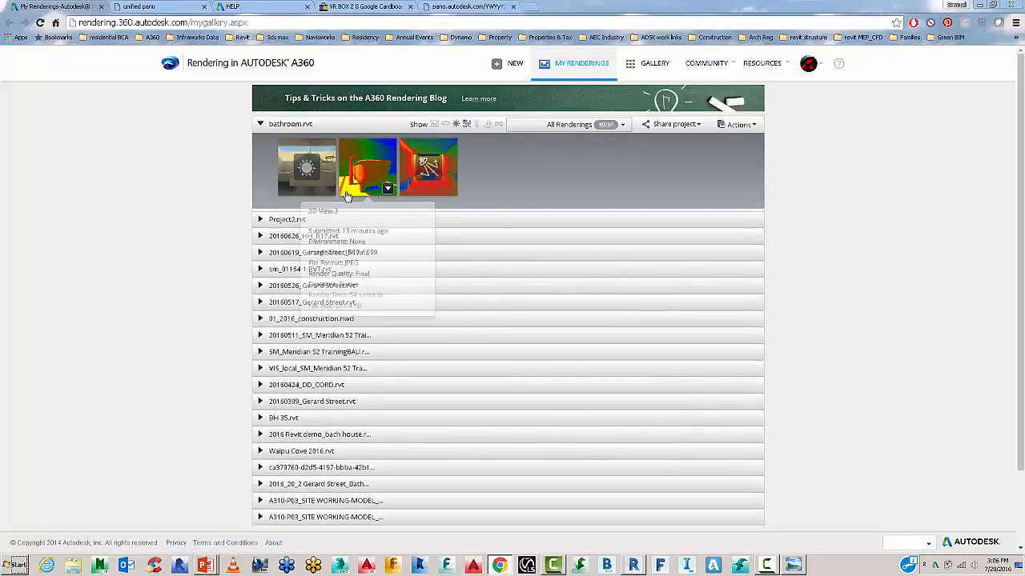
left_click(435, 174)
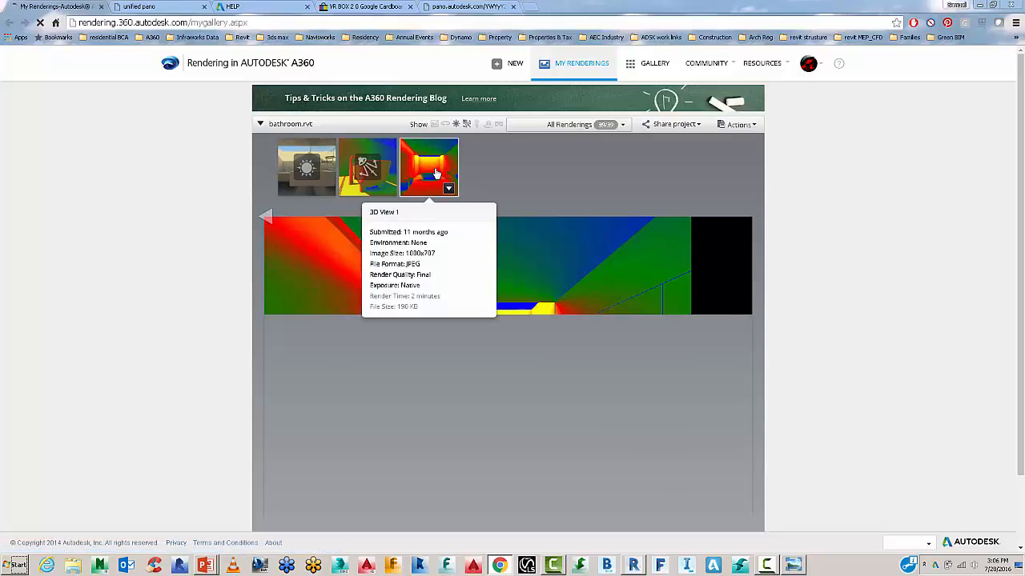
Inspect the illuminance image and its lux legend, then close the large preview.
scroll(619, 350, "down", 1)
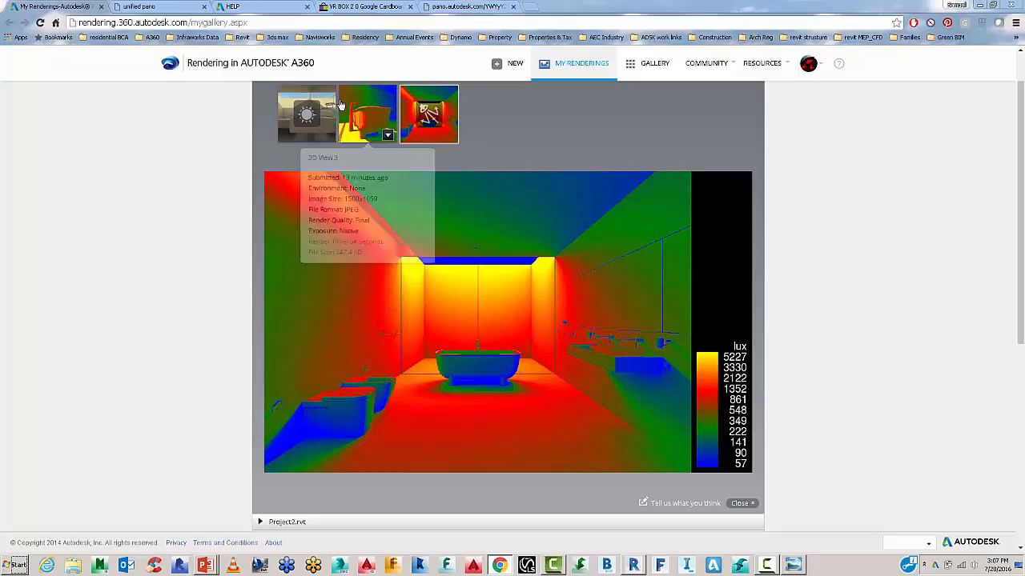
scroll(382, 152, "up", 1)
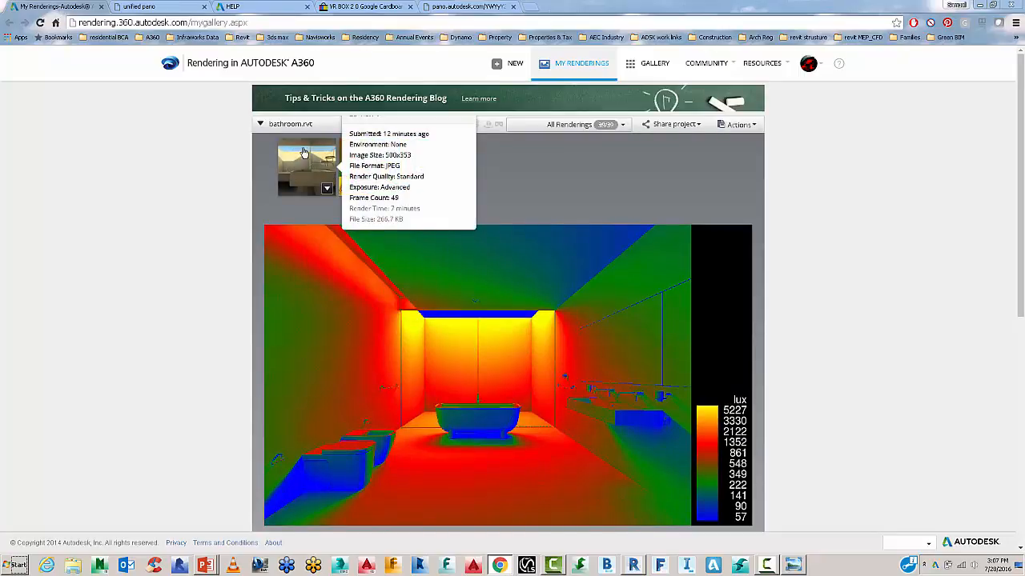
left_click(434, 126)
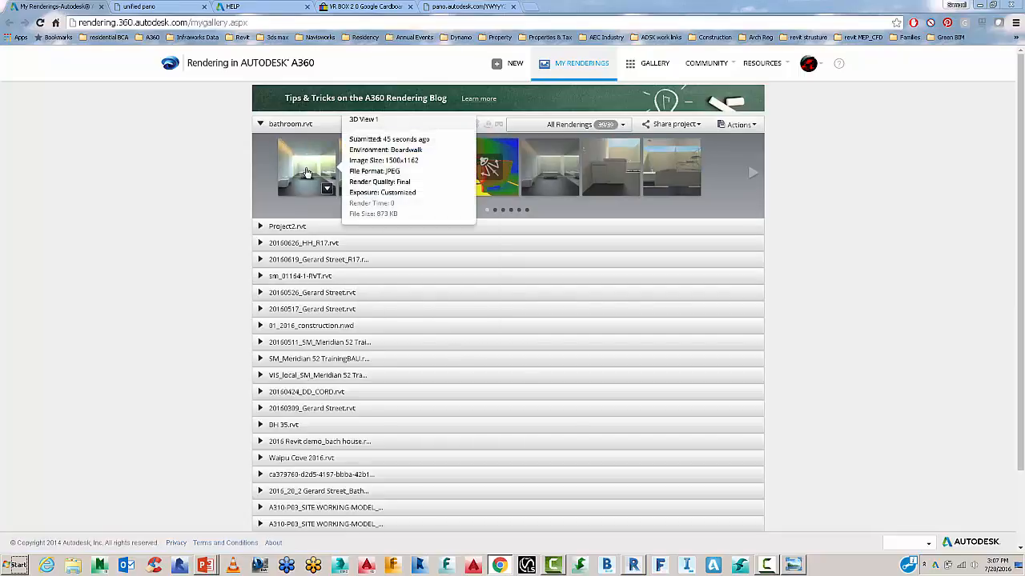
Show the new customized-exposure bathroom render in the large preview.
mouse_move(318, 184)
left_click(369, 175)
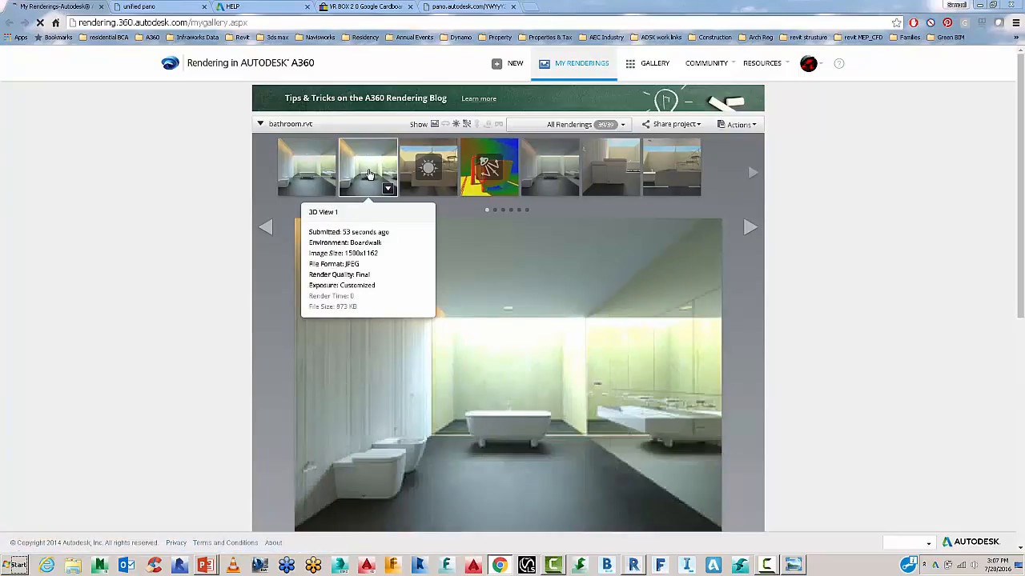
left_click(311, 168)
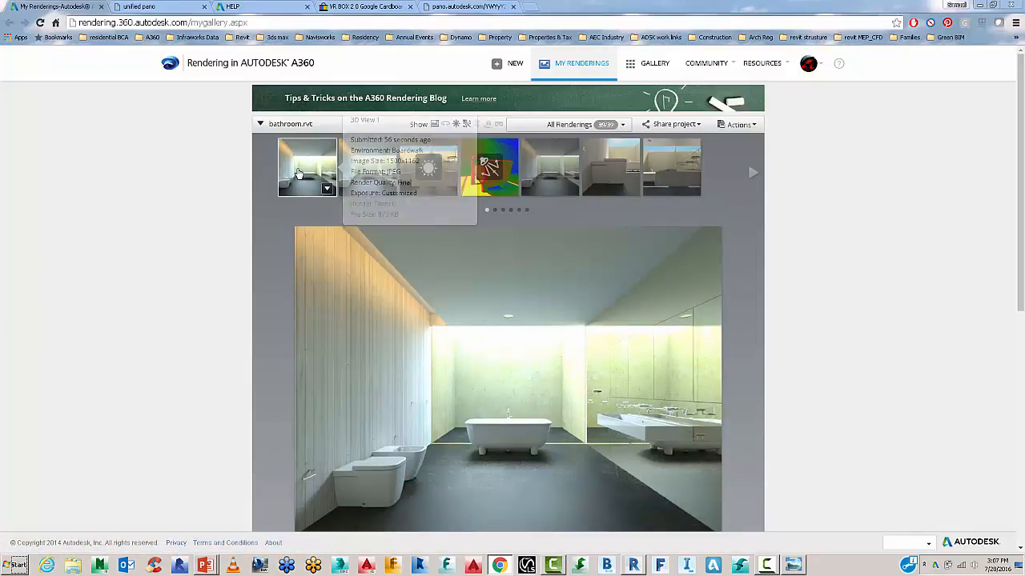
Compare it against the original 3D View 1 render, then return to the PowerPoint slide show.
scroll(480, 327, "down", 1)
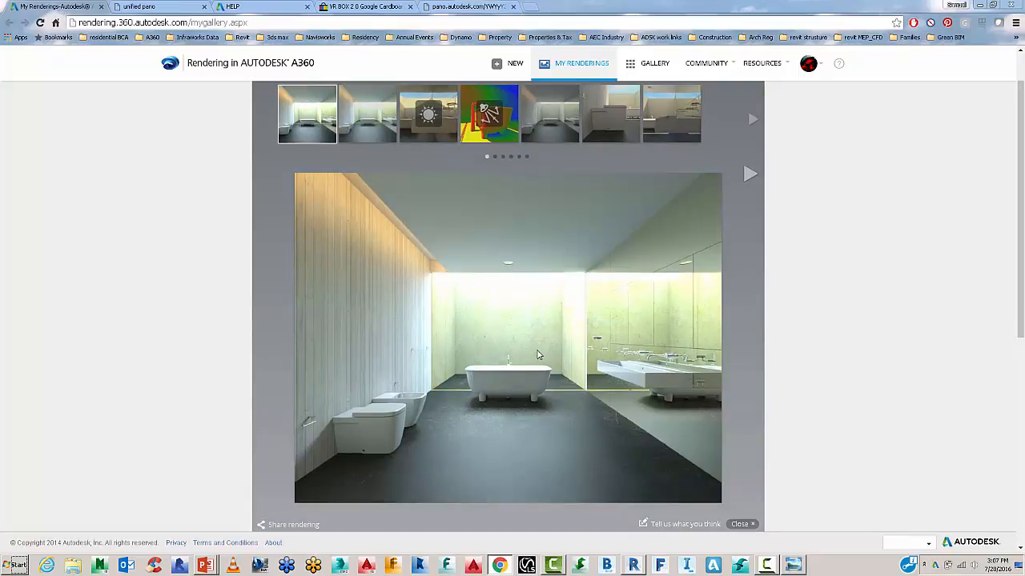
mouse_move(563, 108)
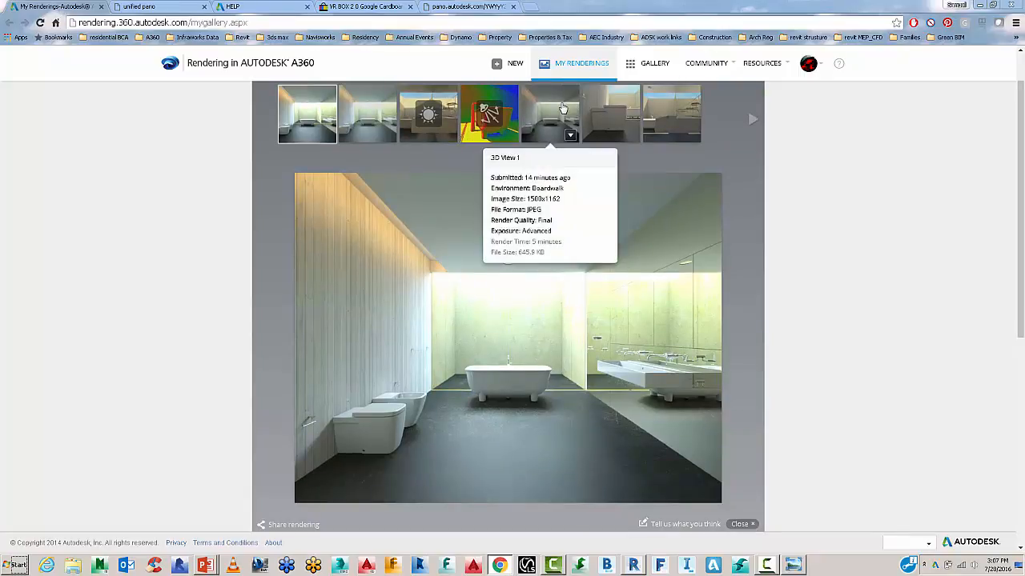
left_click(562, 108)
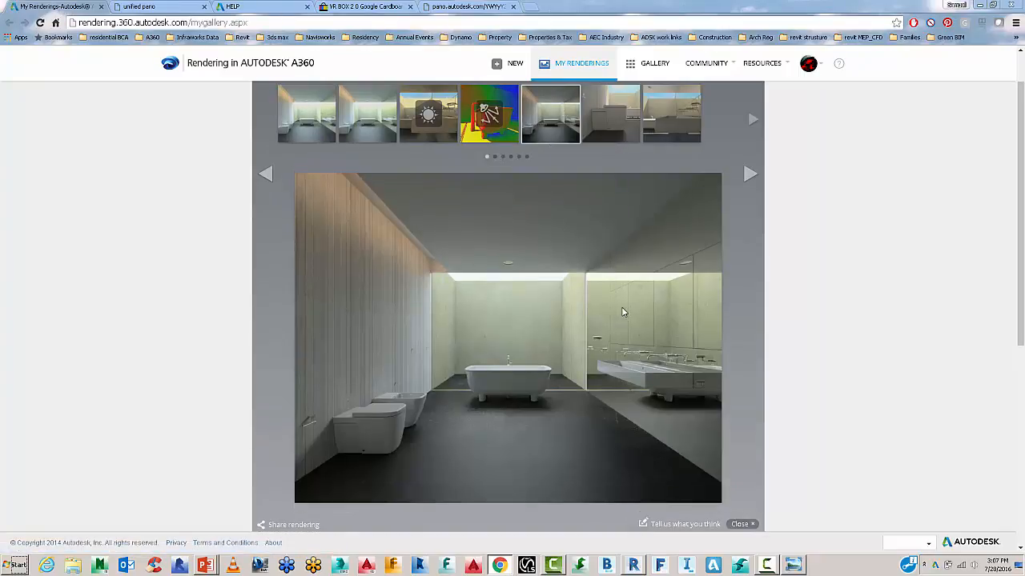
left_click(314, 124)
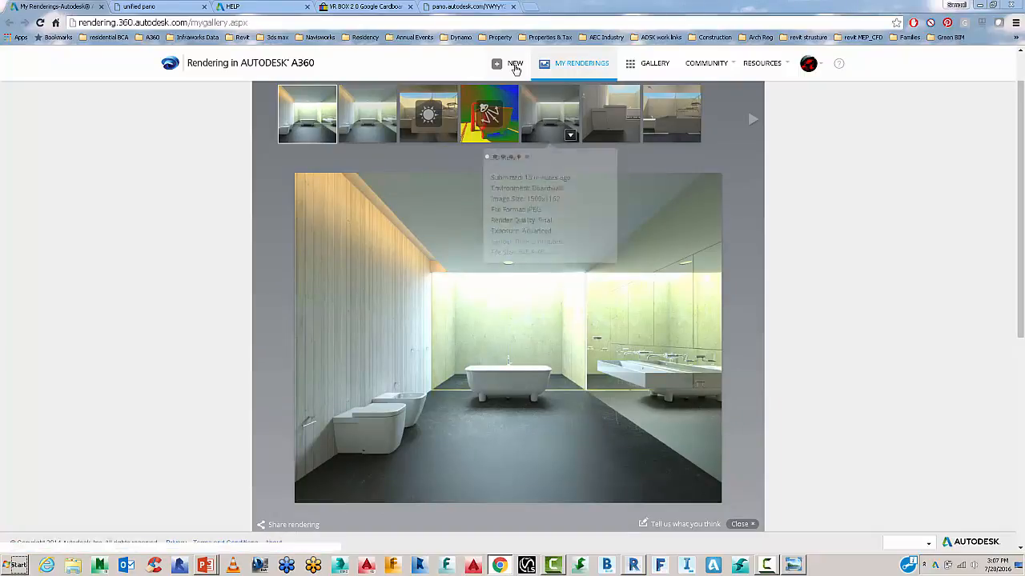
mouse_move(668, 98)
key("alt+Tab")
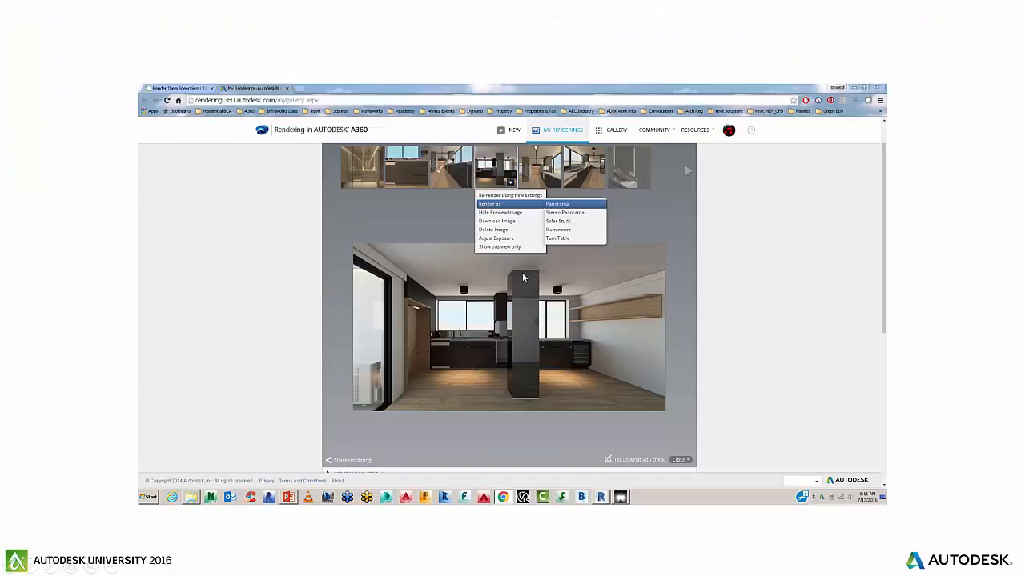